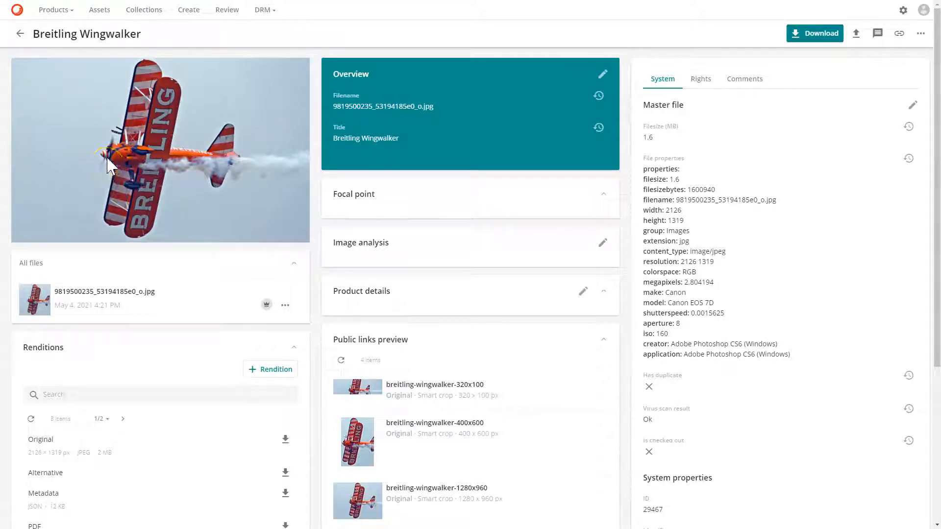
Set the image's focal point on the plane's nose and refresh the public links preview.
{"action": "left_click", "coordinate": [102, 155]}
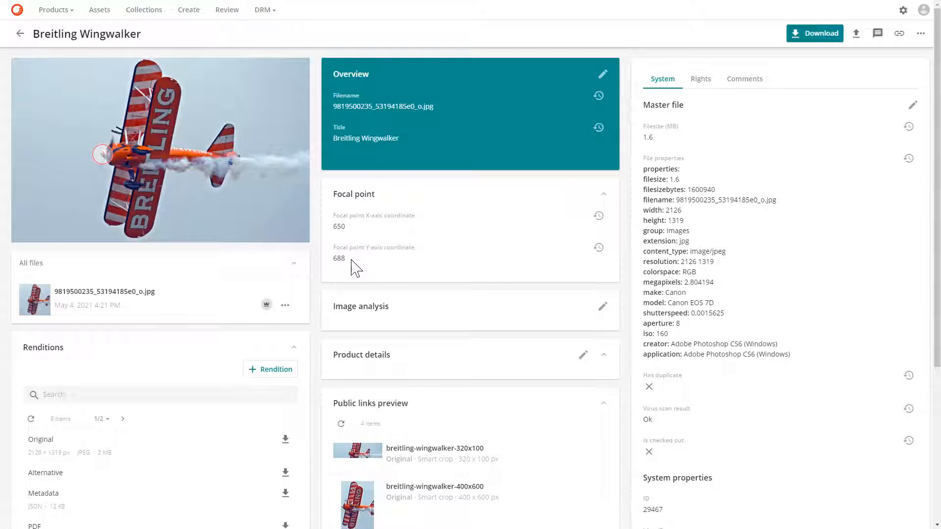
{"action": "left_click", "coordinate": [105, 156]}
{"action": "scroll", "coordinate": [482, 172], "scroll_direction": "down", "scroll_amount": 3}
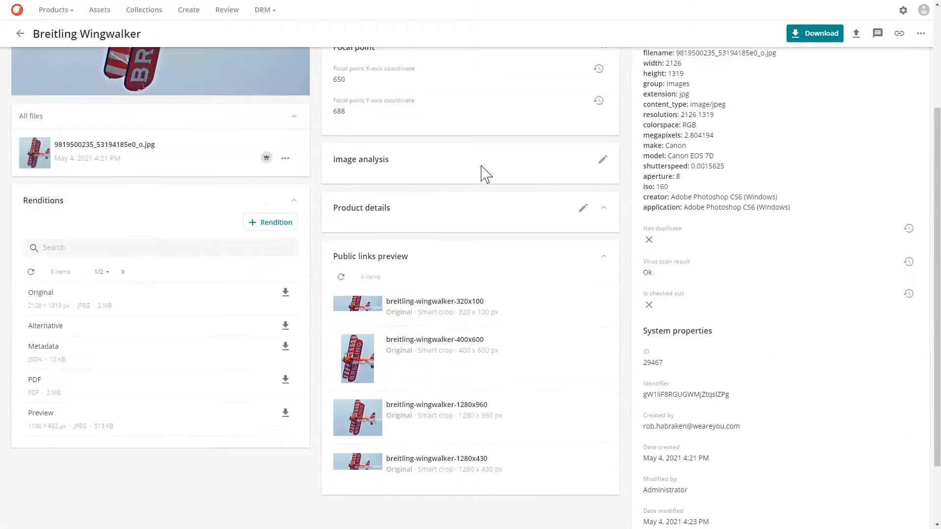
{"action": "left_click", "coordinate": [341, 277]}
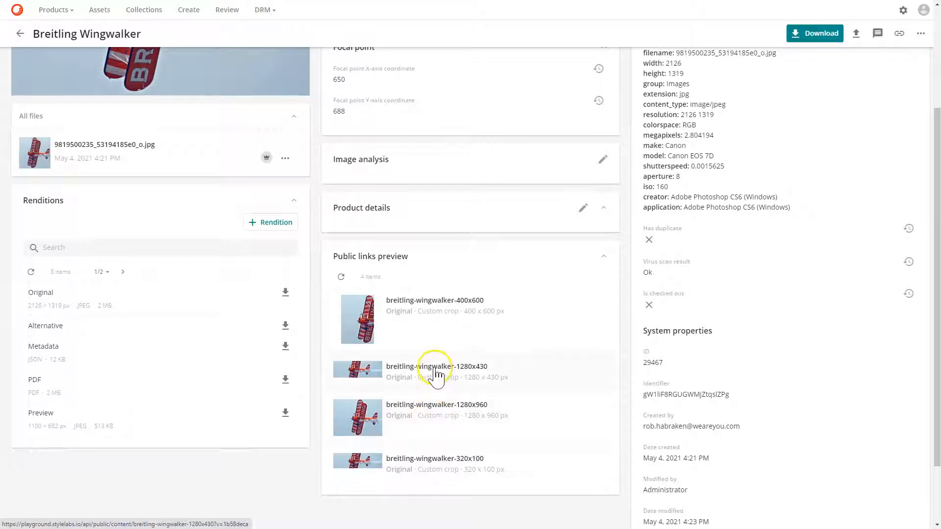
Open the custom-cropped breitling-wingwalker-400x600 public link and examine how the plane's nose is framed.
{"action": "left_click", "coordinate": [363, 321]}
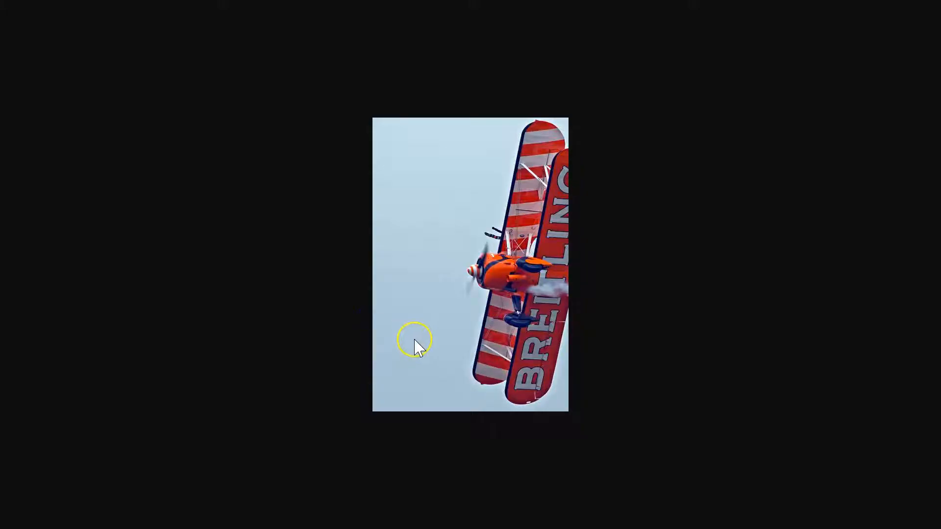
{"action": "left_click", "coordinate": [461, 274]}
{"action": "left_click", "coordinate": [47, 340]}
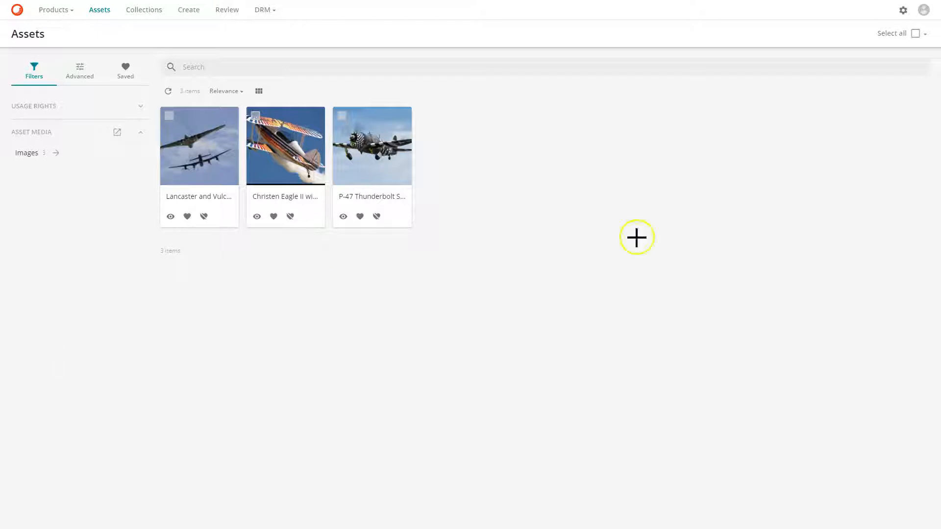
{"action": "left_click", "coordinate": [195, 11]}
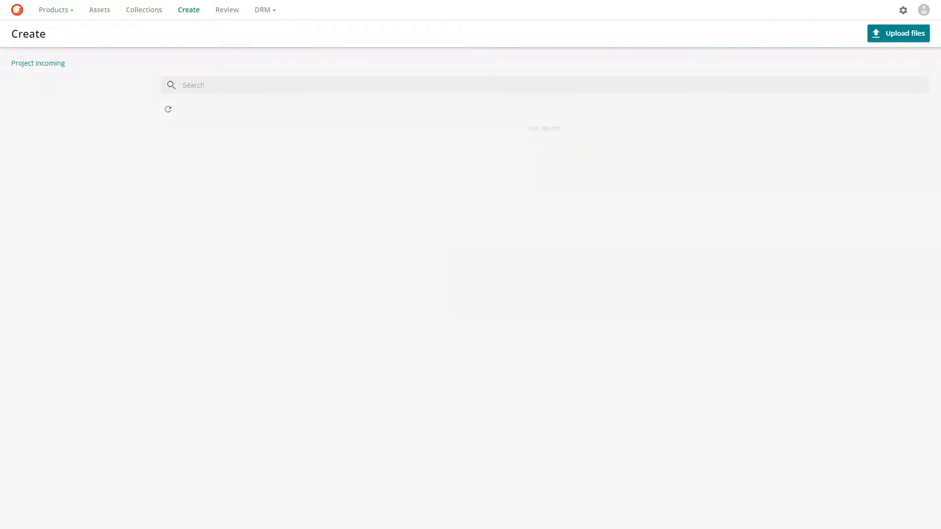
{"action": "left_click", "coordinate": [886, 39]}
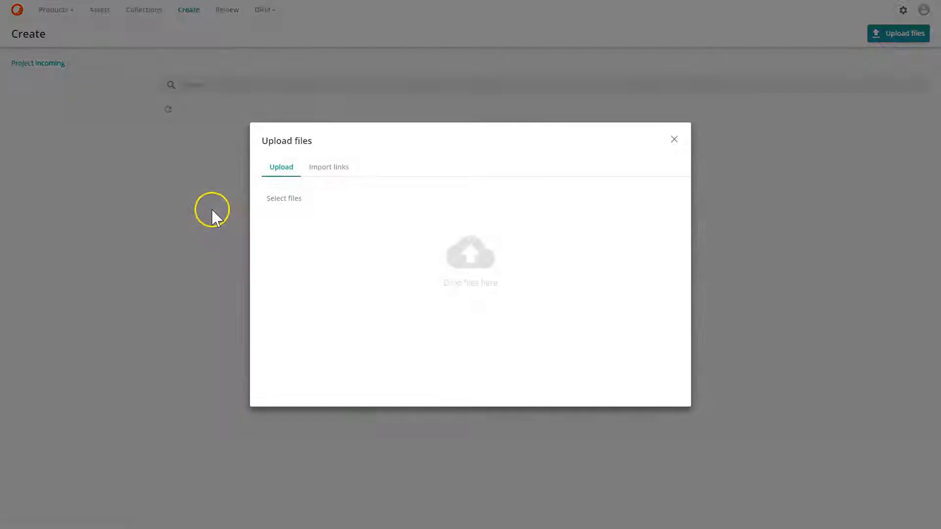
{"action": "left_click_drag", "start_coordinate": [470, 118], "coordinate": [462, 229]}
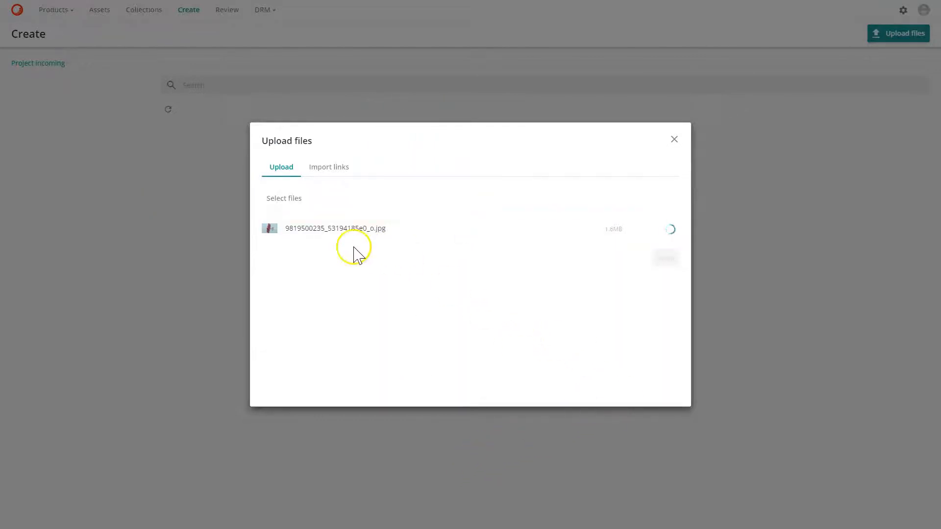
{"action": "left_click", "coordinate": [666, 259]}
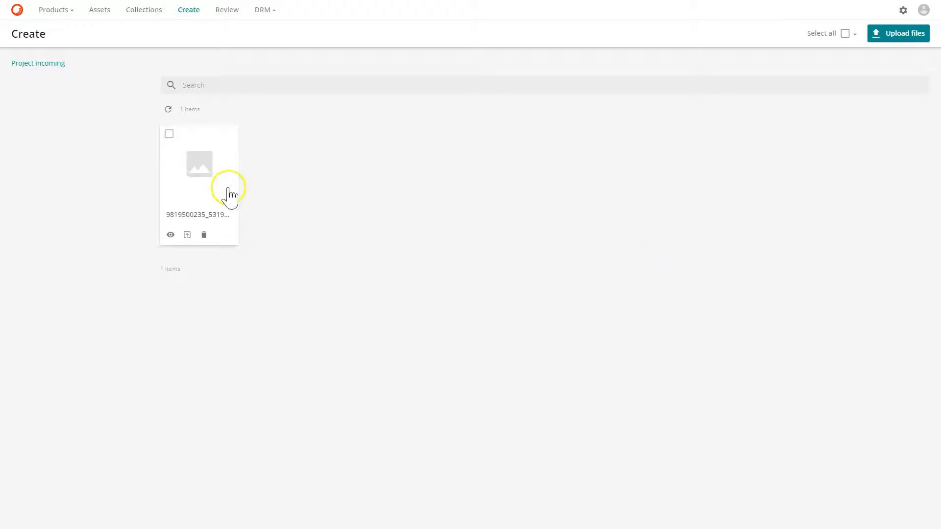
Open the uploaded asset and set both its filename and title to "Breitling Wingwalker".
{"action": "left_click", "coordinate": [228, 195]}
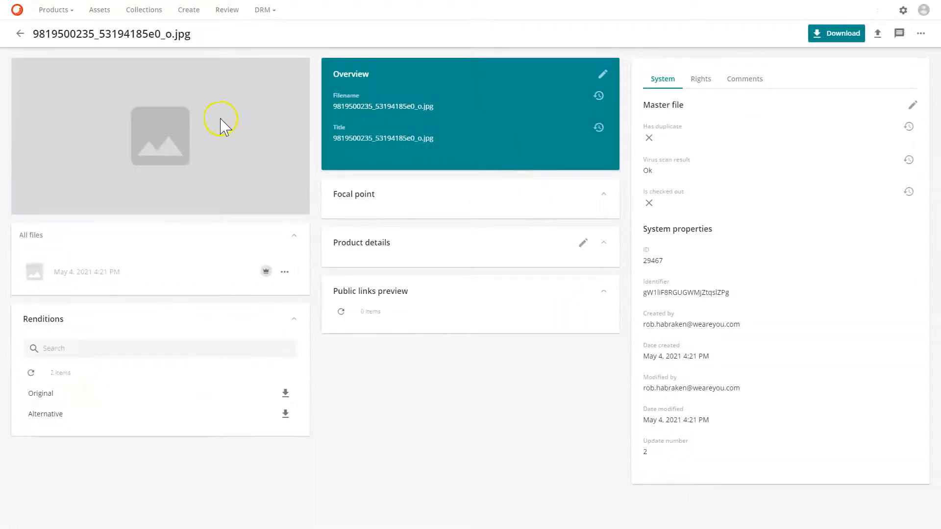
{"action": "left_click", "coordinate": [390, 106]}
{"action": "left_click", "coordinate": [603, 75]}
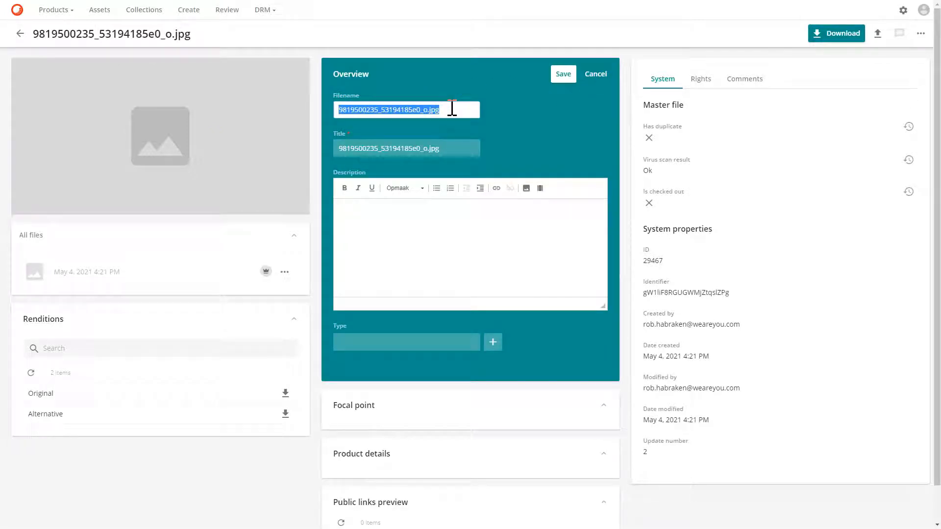
{"action": "type", "text": "Breitling Win"}
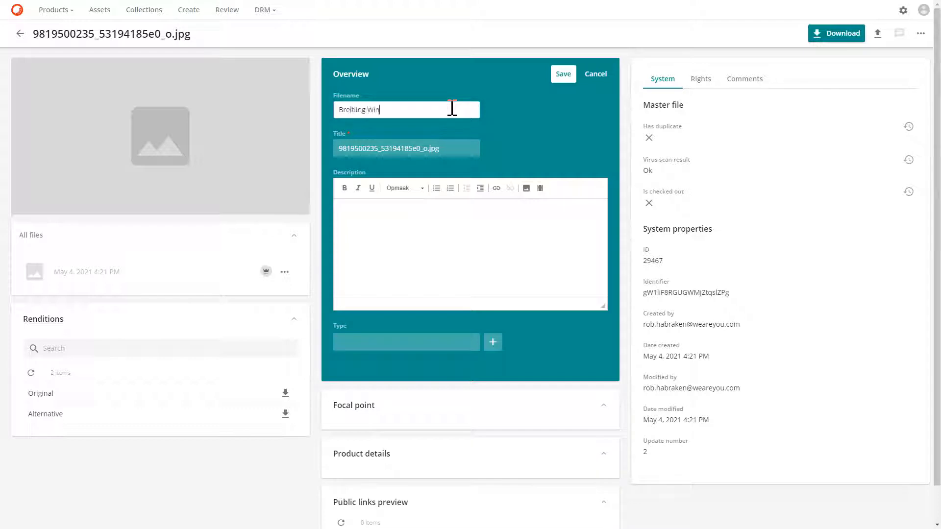
{"action": "type", "text": "kg"}
{"action": "type", "text": "walker"}
{"action": "key", "text": "Tab"}
{"action": "type", "text": "Breit"}
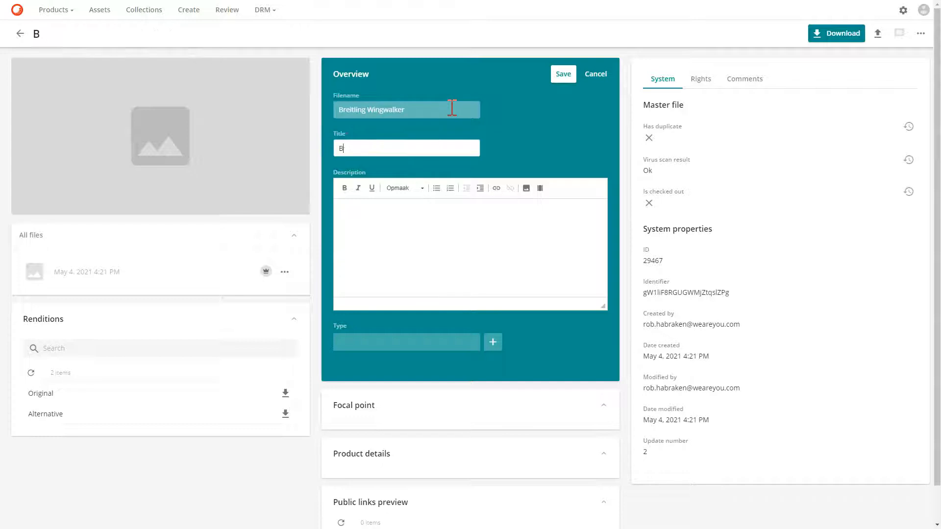
{"action": "type", "text": "ling Wingwalker"}
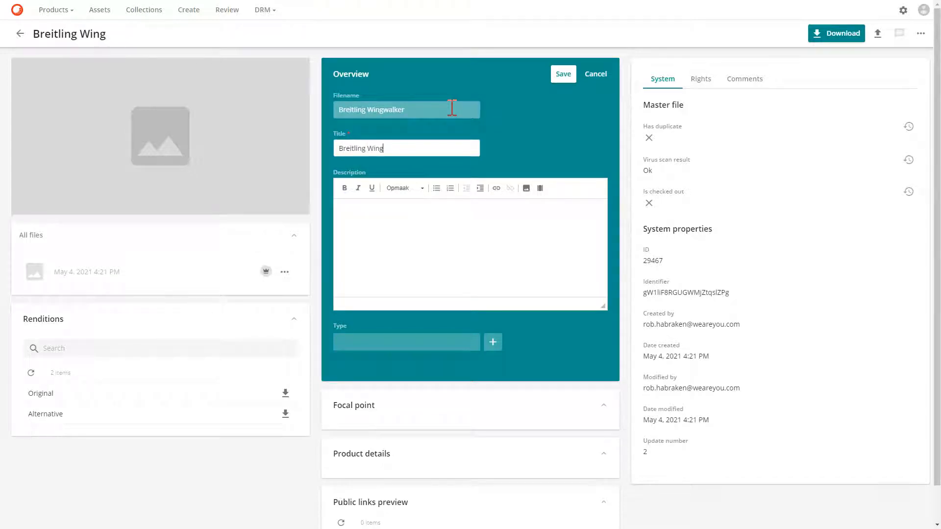
Change the asset's filename to "breitling-wingwalker" and save the overview details.
{"action": "left_click", "coordinate": [371, 111]}
{"action": "key", "text": "BackSpace"}
{"action": "key", "text": "BackSpace"}
{"action": "type", "text": "-w"}
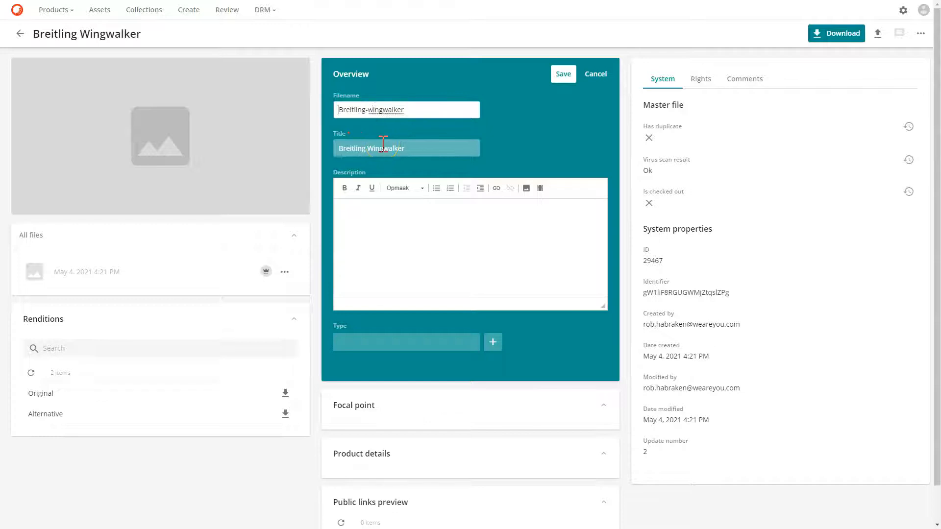
{"action": "key", "text": "Home"}
{"action": "key", "text": "Delete"}
{"action": "type", "text": "b"}
{"action": "left_click", "coordinate": [371, 148]}
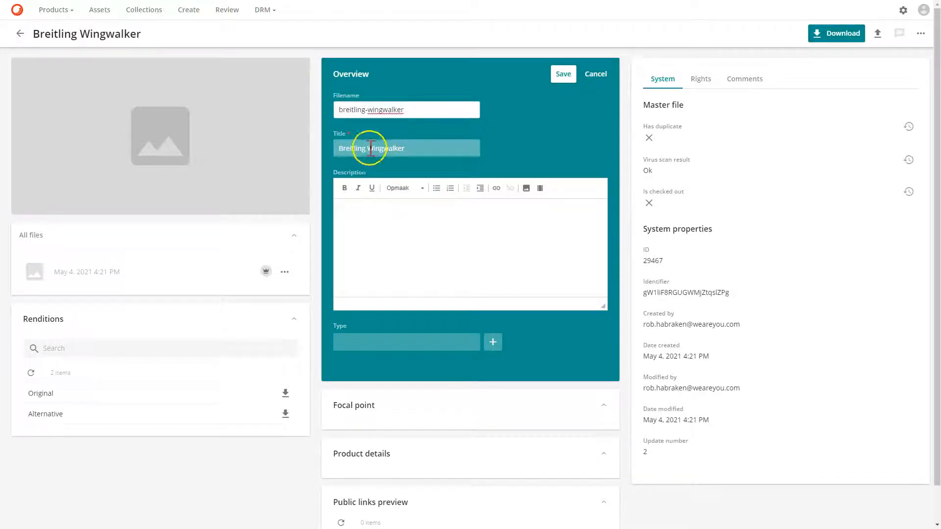
{"action": "left_click", "coordinate": [563, 74]}
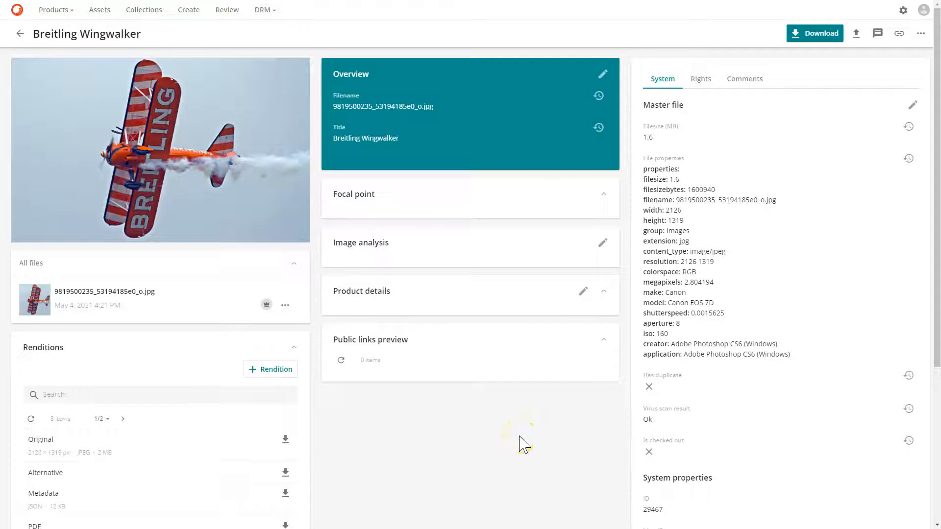
Reload the asset page and examine the smart-cropped images in the public links preview.
{"action": "left_click", "coordinate": [433, 425]}
{"action": "key", "text": "F5"}
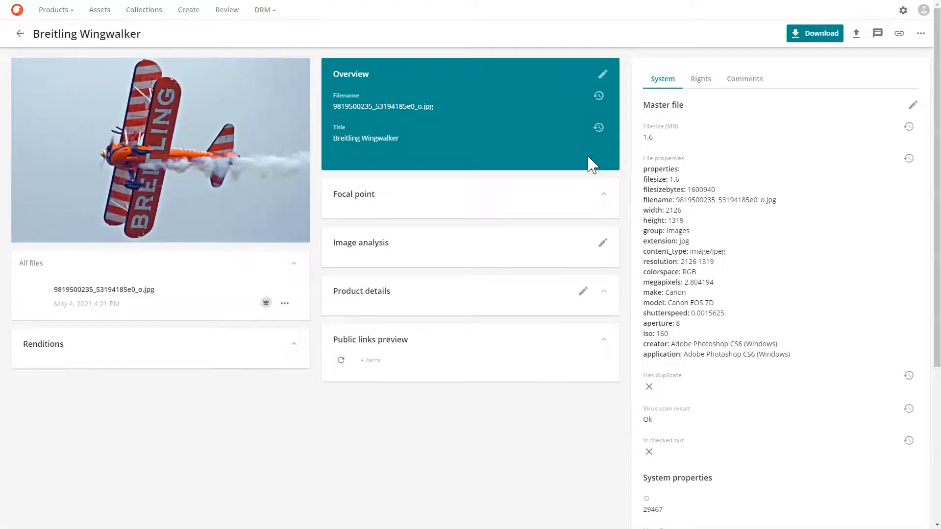
{"action": "left_click", "coordinate": [577, 152]}
{"action": "scroll", "coordinate": [471, 342], "scroll_direction": "down", "scroll_amount": 1}
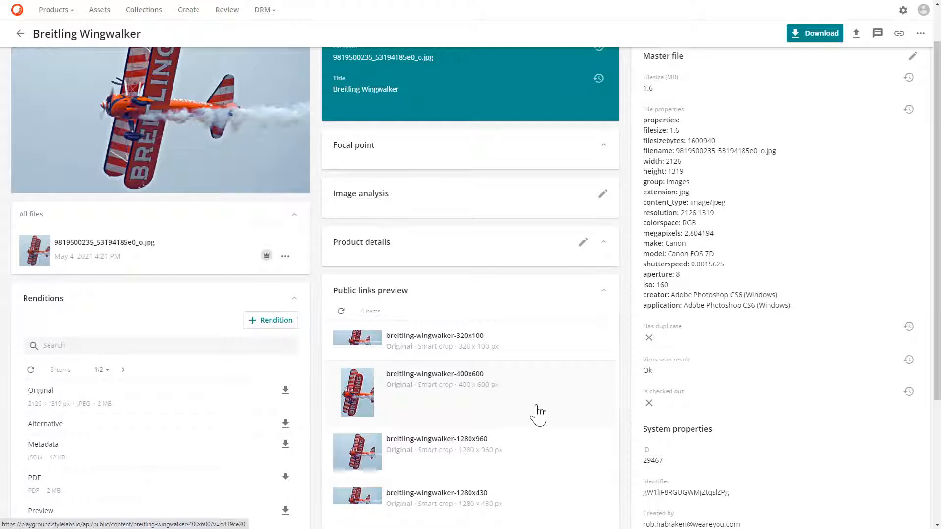
{"action": "scroll", "coordinate": [538, 414], "scroll_direction": "up", "scroll_amount": 1}
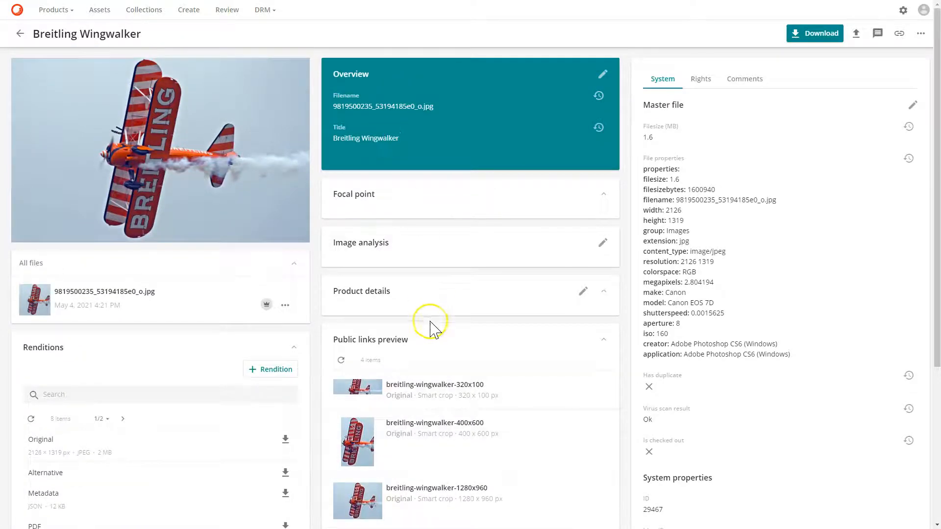
{"action": "scroll", "coordinate": [540, 333], "scroll_direction": "down", "scroll_amount": 2}
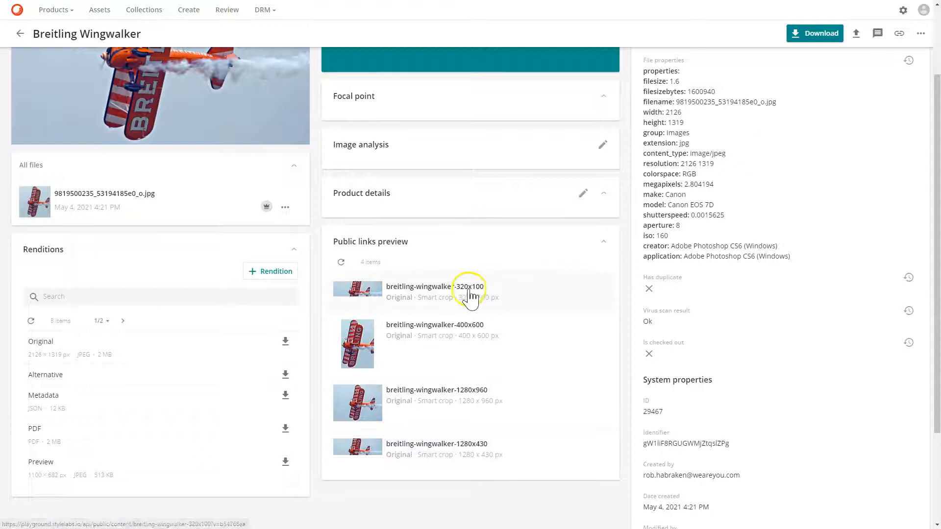
View the asset's public links, open the 1280 × 960 link, and close the image and the list.
{"action": "left_click", "coordinate": [920, 34]}
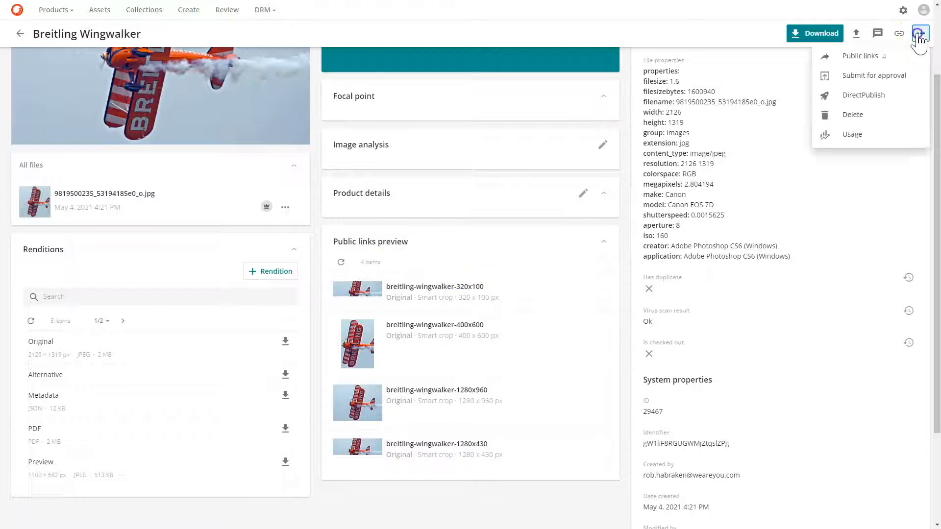
{"action": "left_click", "coordinate": [864, 60]}
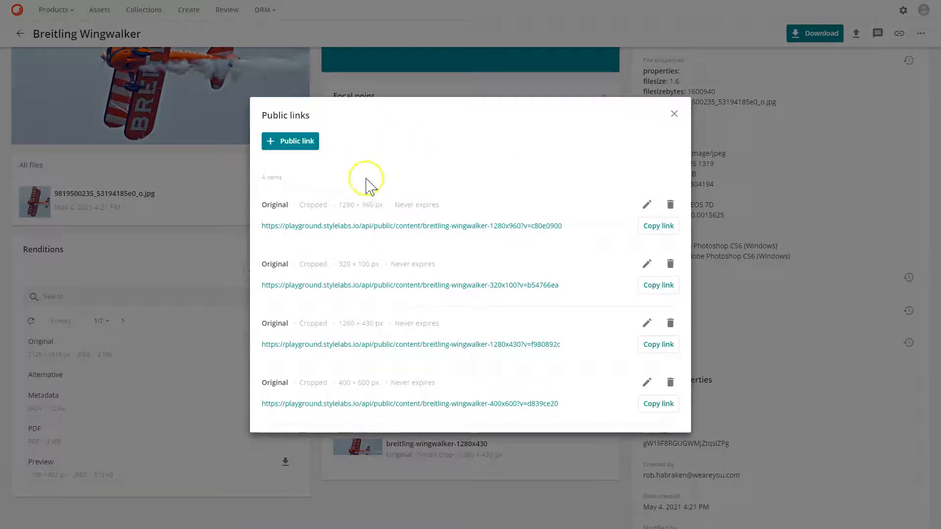
{"action": "left_click", "coordinate": [347, 226]}
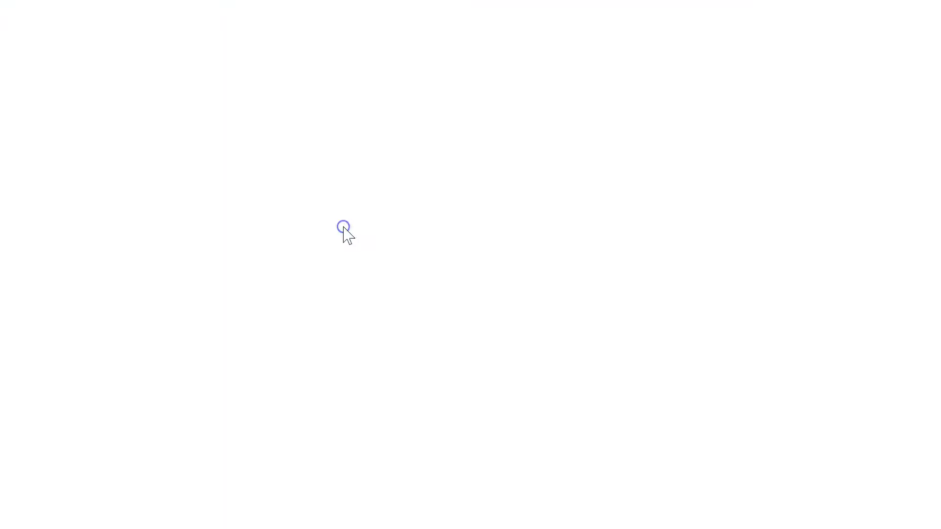
{"action": "key", "text": "ctrl+w"}
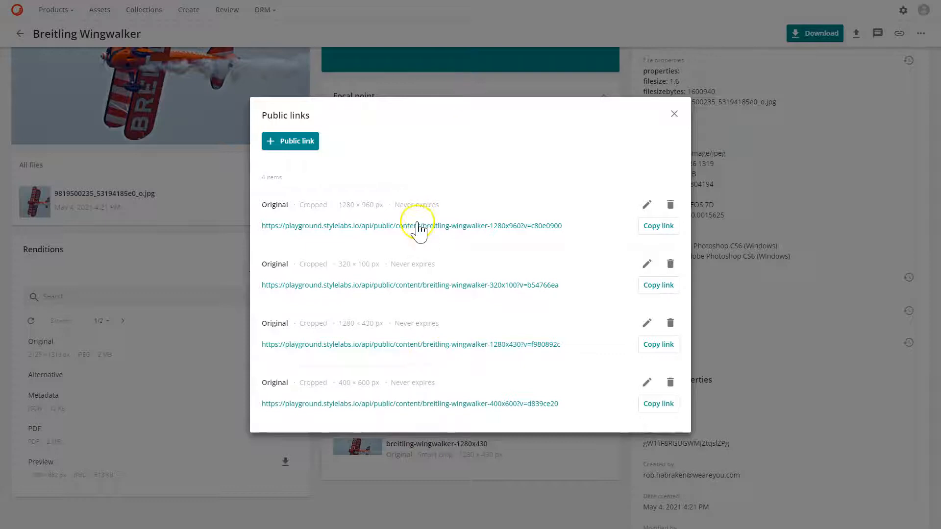
{"action": "left_click", "coordinate": [674, 114]}
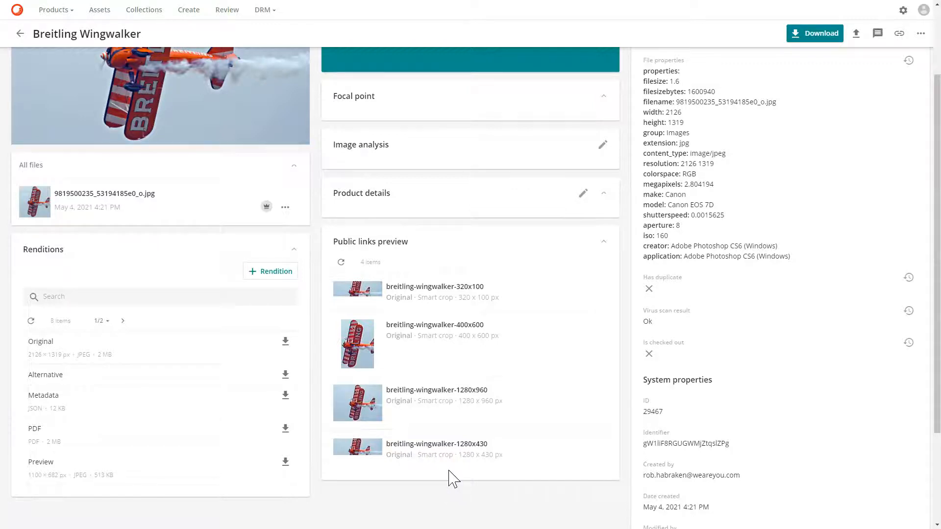
Open the smart-cropped breitling-wingwalker-400x600 public link at full size and examine how the plane is framed.
{"action": "scroll", "coordinate": [453, 478], "scroll_direction": "up", "scroll_amount": 1}
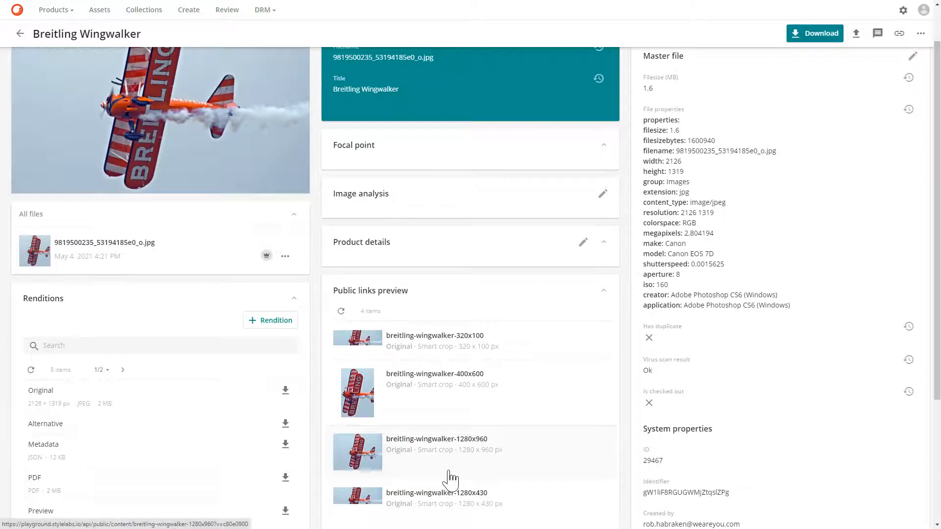
{"action": "scroll", "coordinate": [449, 478], "scroll_direction": "down", "scroll_amount": 2}
{"action": "left_click", "coordinate": [443, 449]}
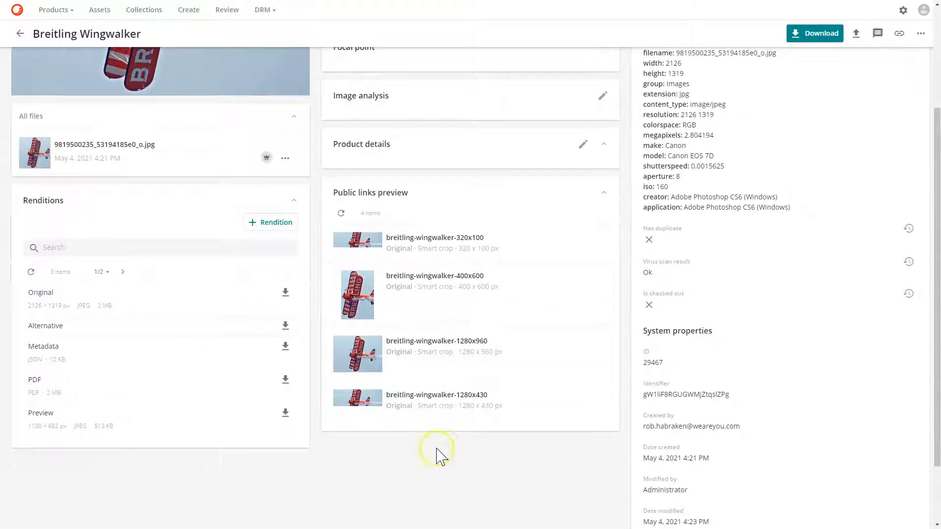
{"action": "left_click", "coordinate": [353, 306]}
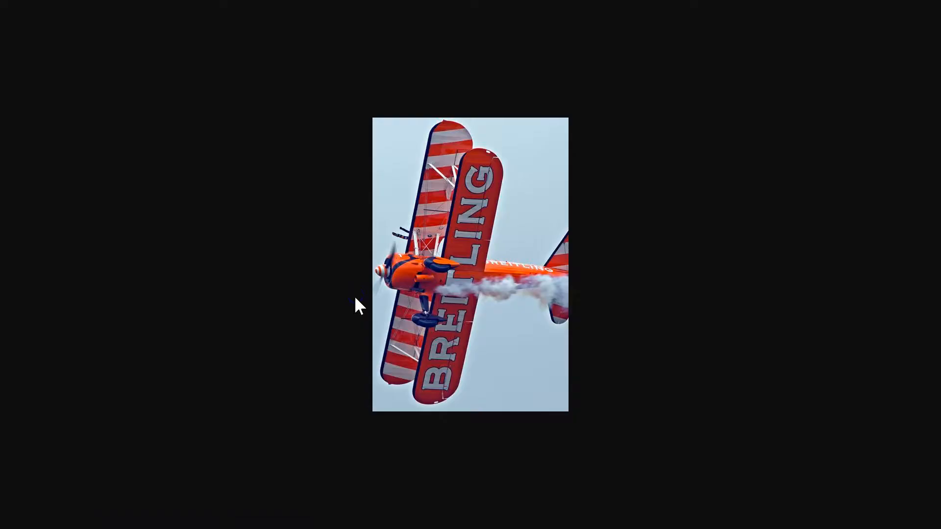
{"action": "left_click", "coordinate": [512, 335]}
{"action": "left_click", "coordinate": [516, 356]}
{"action": "left_click", "coordinate": [505, 339]}
{"action": "left_click", "coordinate": [410, 281]}
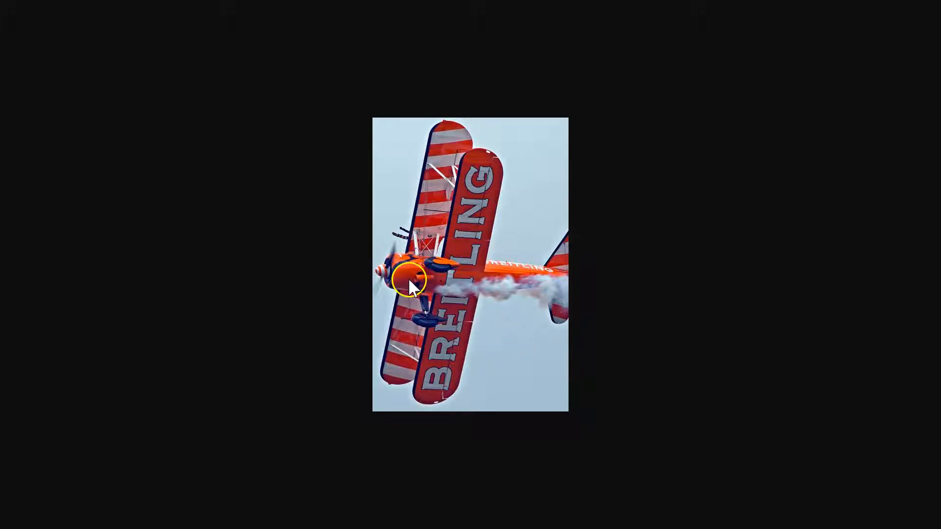
{"action": "left_click", "coordinate": [388, 240]}
{"action": "left_click", "coordinate": [220, 1]}
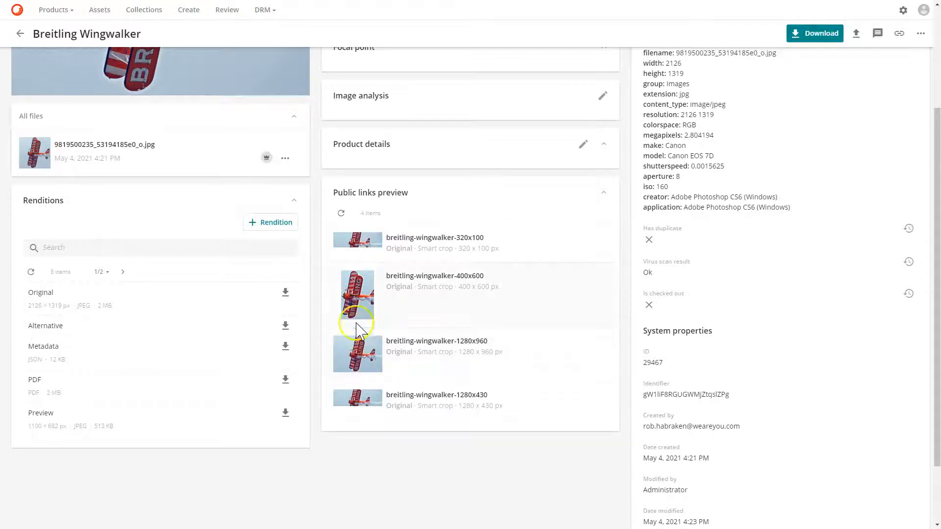
Set the Breitling Wingwalker image's focal point on the plane's nose.
{"action": "scroll", "coordinate": [216, 277], "scroll_direction": "up", "scroll_amount": 2}
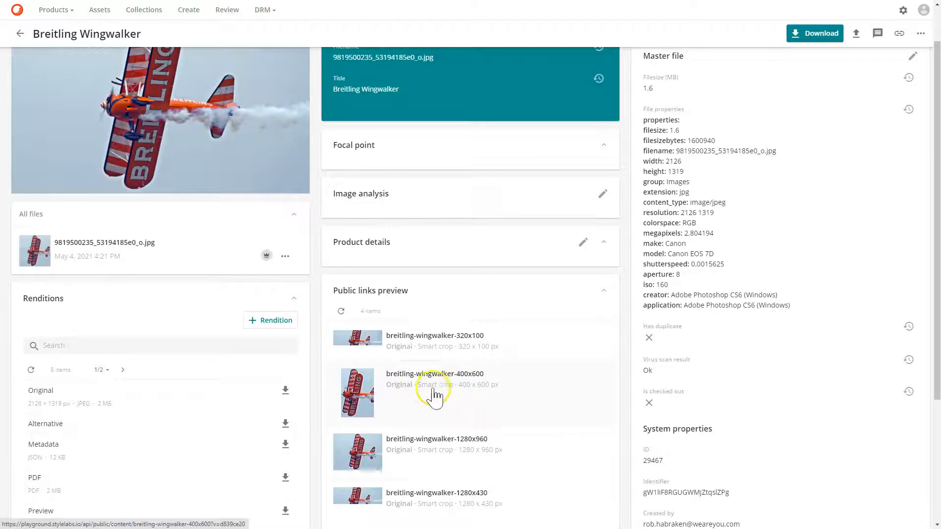
{"action": "scroll", "coordinate": [420, 406], "scroll_direction": "up", "scroll_amount": 1}
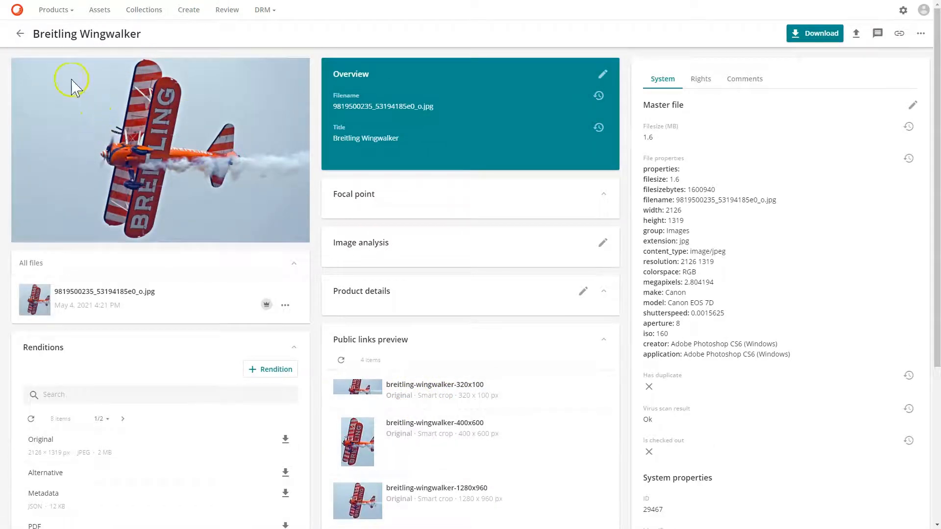
{"action": "left_click", "coordinate": [102, 154]}
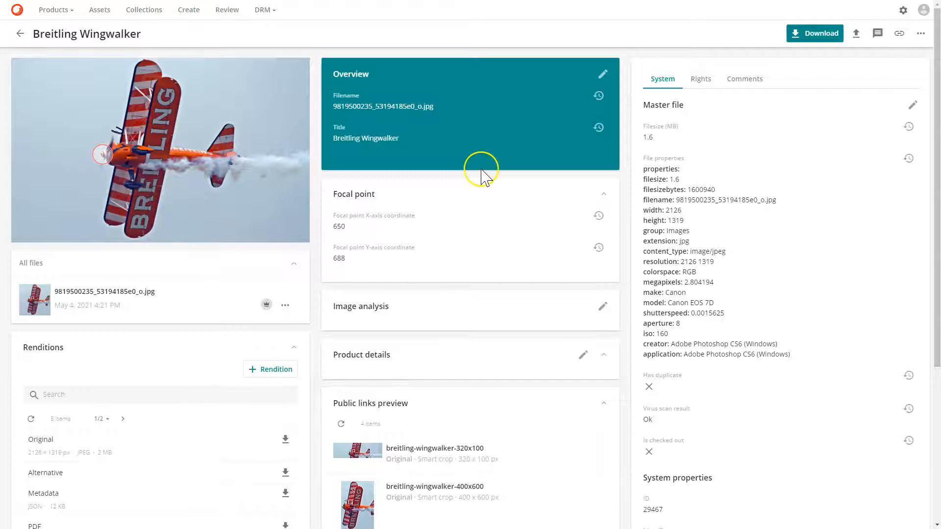
{"action": "scroll", "coordinate": [481, 166], "scroll_direction": "down", "scroll_amount": 3}
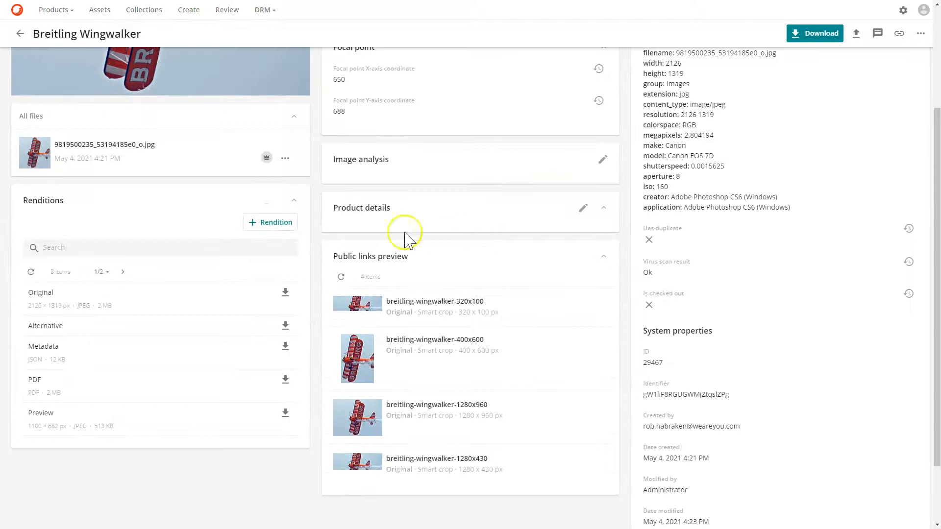
Refresh the public links preview and open the recropped breitling-wingwalker-400x600 link to examine its framing.
{"action": "left_click", "coordinate": [342, 278]}
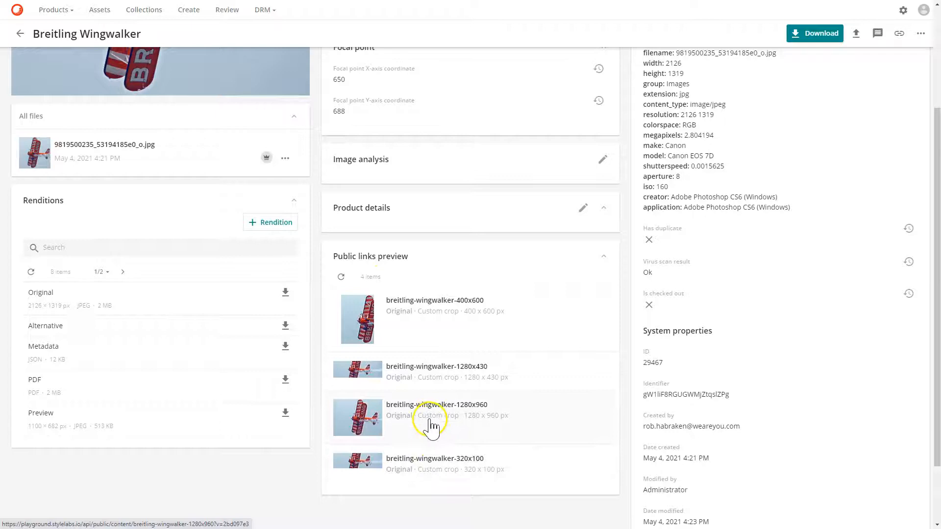
{"action": "left_click", "coordinate": [363, 317]}
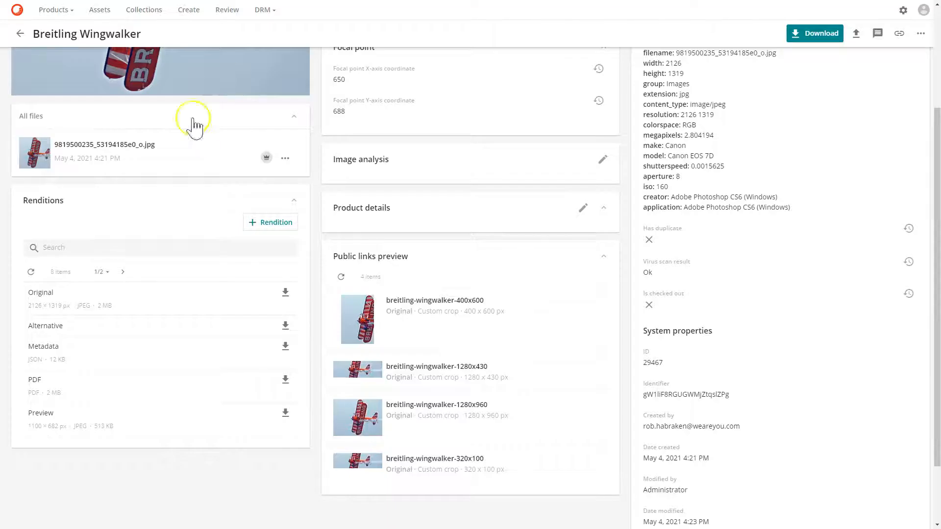
{"action": "right_click", "coordinate": [163, 132]}
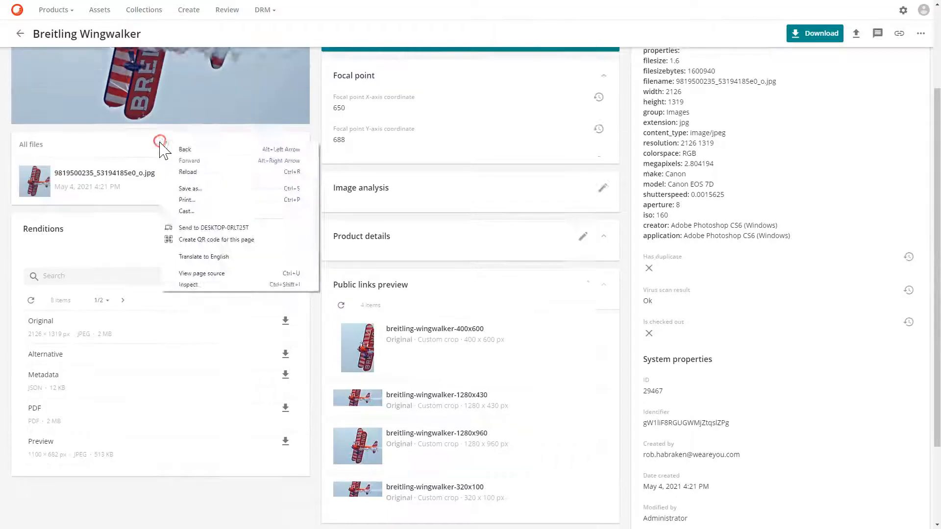
{"action": "key", "text": "Escape"}
Move the image's focal point from the plane's nose onto its engine section, at about X 775, Y 699.
{"action": "scroll", "coordinate": [153, 157], "scroll_direction": "up", "scroll_amount": 3}
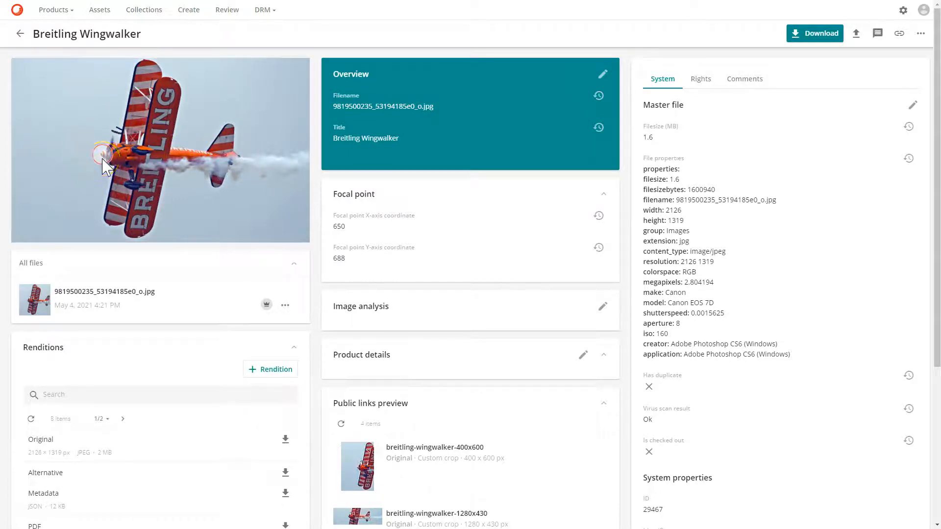
{"action": "left_click_drag", "start_coordinate": [102, 158], "coordinate": [110, 160]}
{"action": "left_click_drag", "start_coordinate": [120, 156], "coordinate": [120, 156]}
Refresh the public links preview, view the updated breitling-wingwalker-400x600 crop at full size, and close it.
{"action": "scroll", "coordinate": [371, 278], "scroll_direction": "down", "scroll_amount": 3}
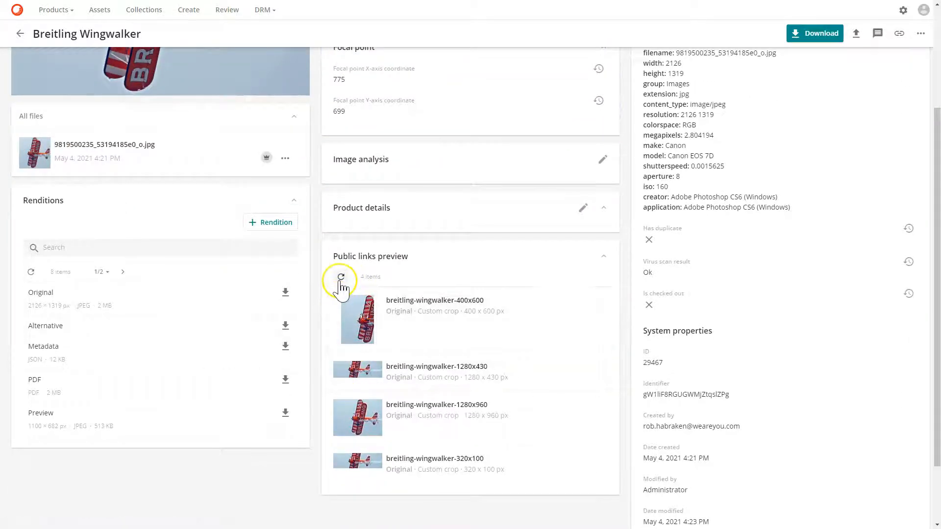
{"action": "left_click", "coordinate": [341, 279]}
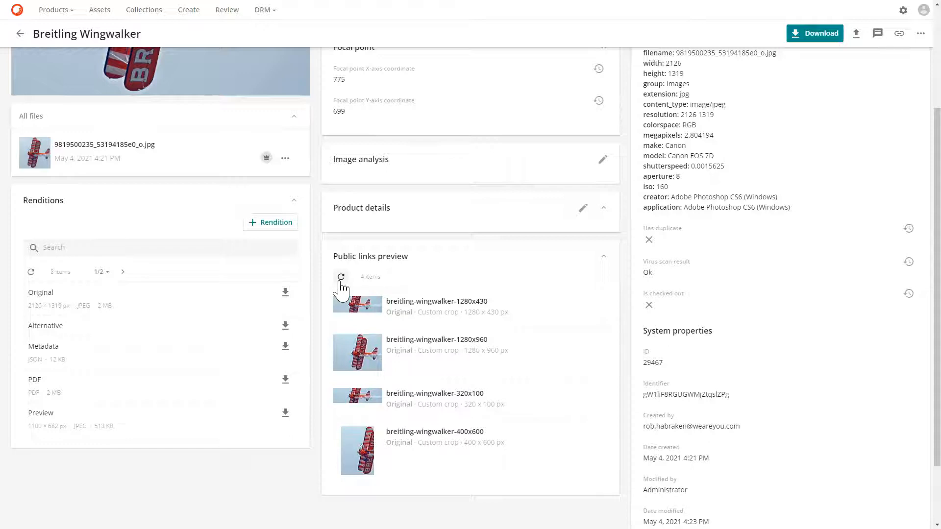
{"action": "left_click", "coordinate": [341, 278]}
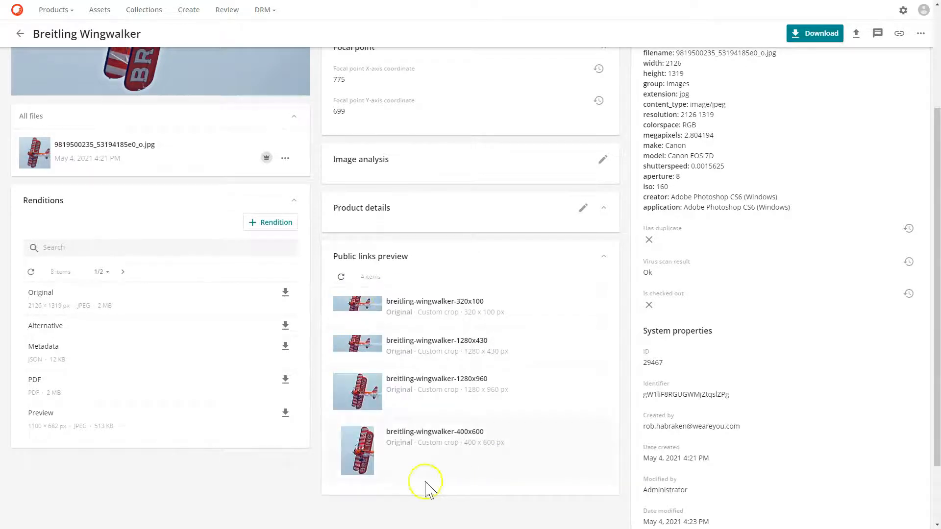
{"action": "left_click", "coordinate": [358, 472]}
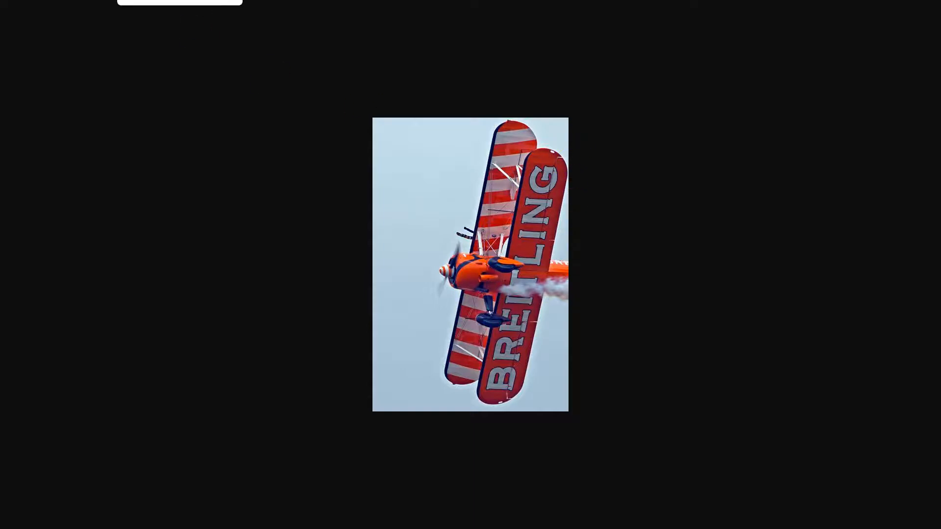
{"action": "left_click", "coordinate": [228, 1]}
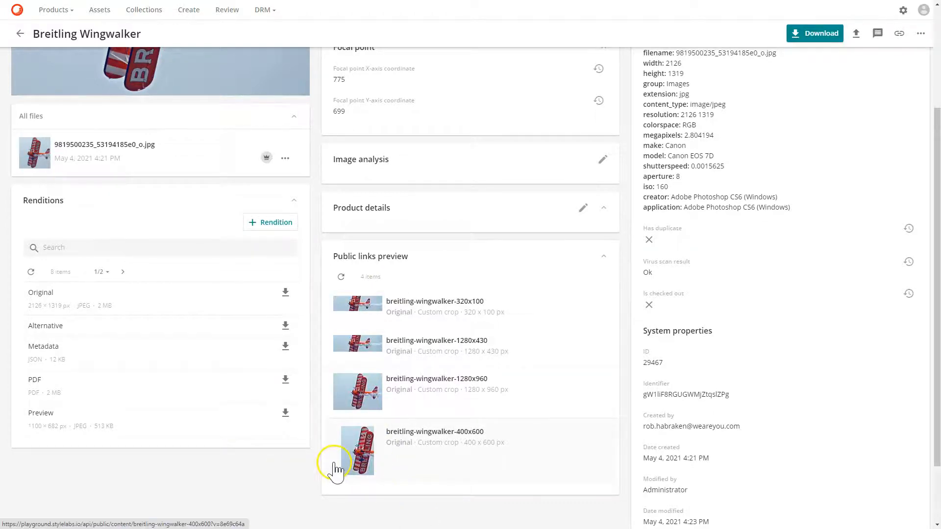
Remove the image's focal point and refresh the public links preview until all crops are smart crops again.
{"action": "scroll", "coordinate": [337, 466], "scroll_direction": "up", "scroll_amount": 3}
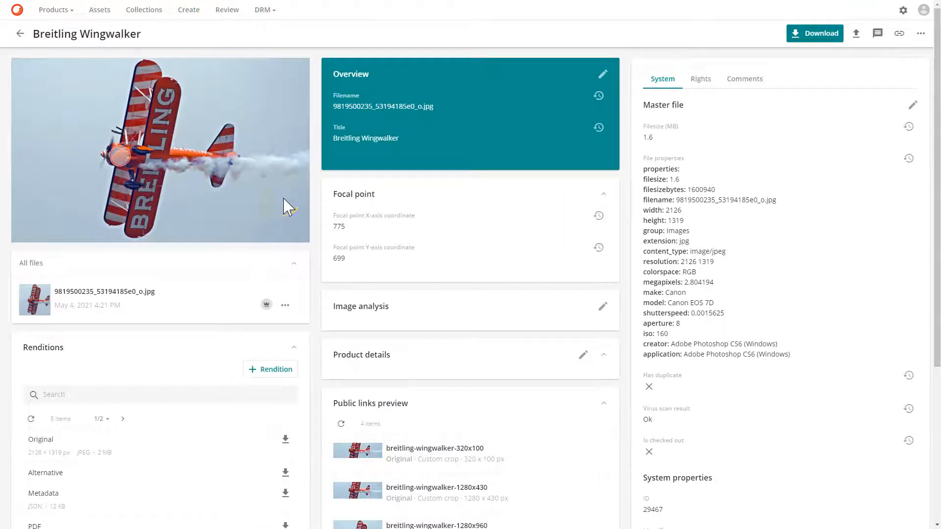
{"action": "left_click", "coordinate": [278, 194]}
{"action": "left_click", "coordinate": [120, 157]}
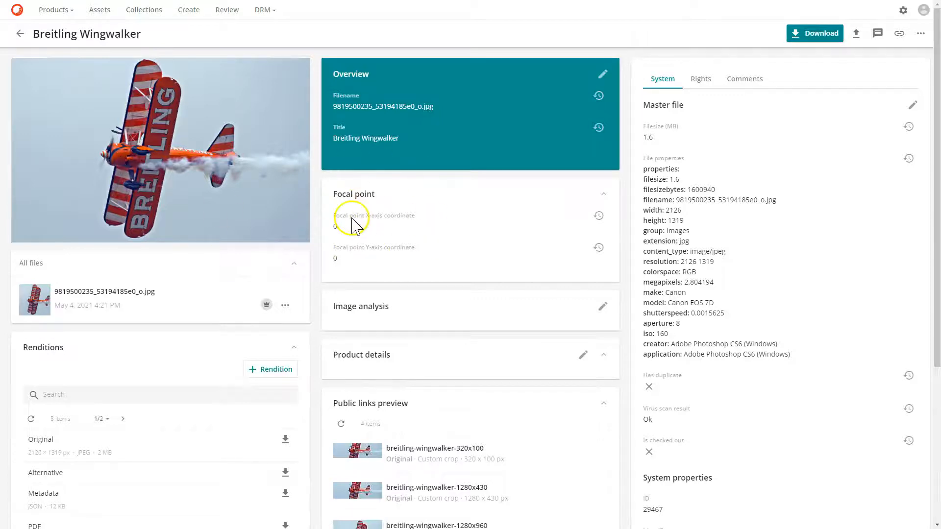
{"action": "scroll", "coordinate": [355, 225], "scroll_direction": "down", "scroll_amount": 3}
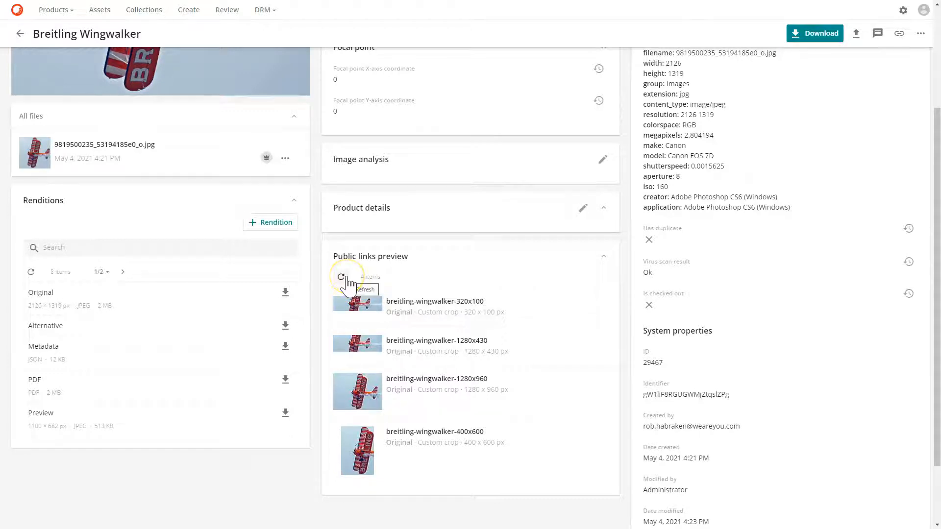
{"action": "left_click", "coordinate": [342, 277]}
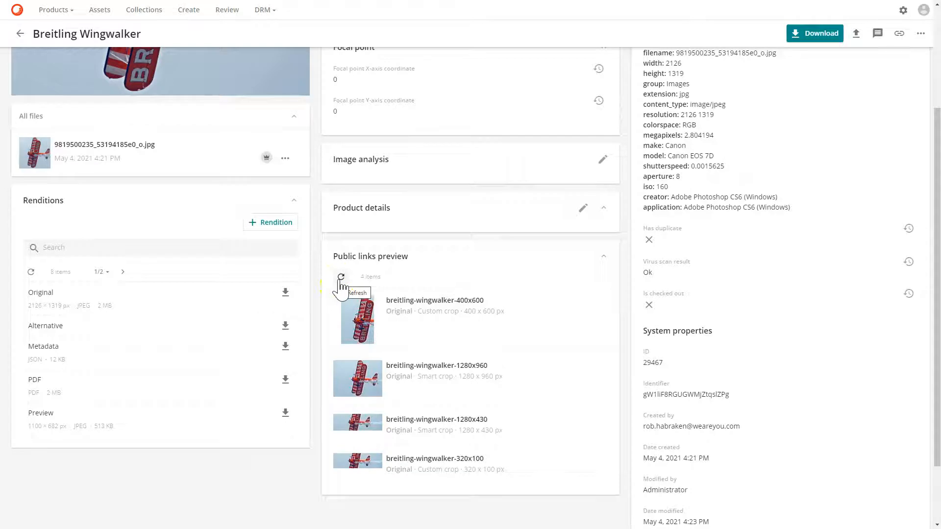
{"action": "left_click", "coordinate": [341, 278]}
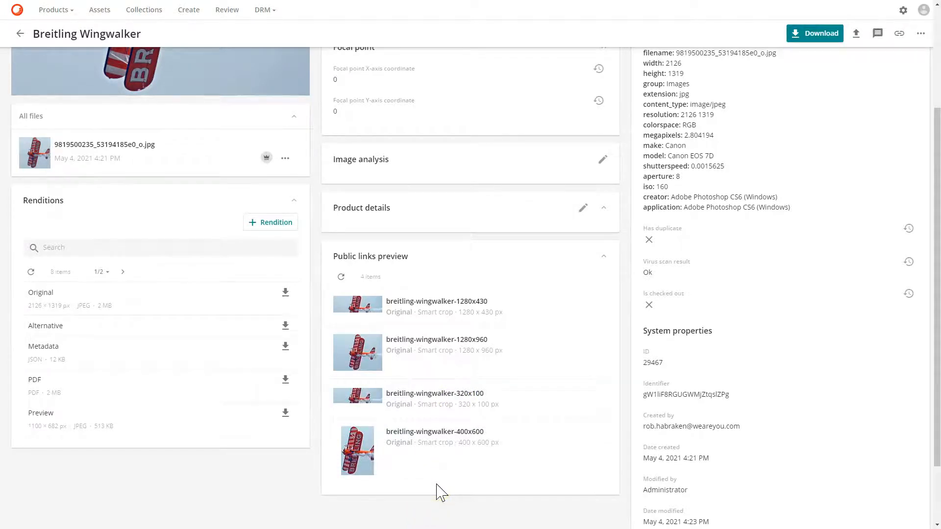
{"action": "scroll", "coordinate": [436, 488], "scroll_direction": "up", "scroll_amount": 3}
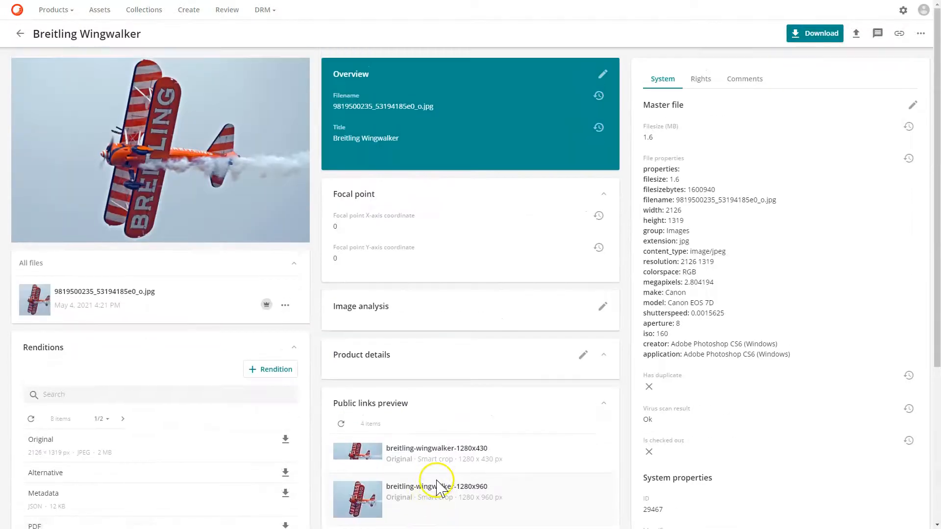
{"action": "left_click", "coordinate": [421, 355]}
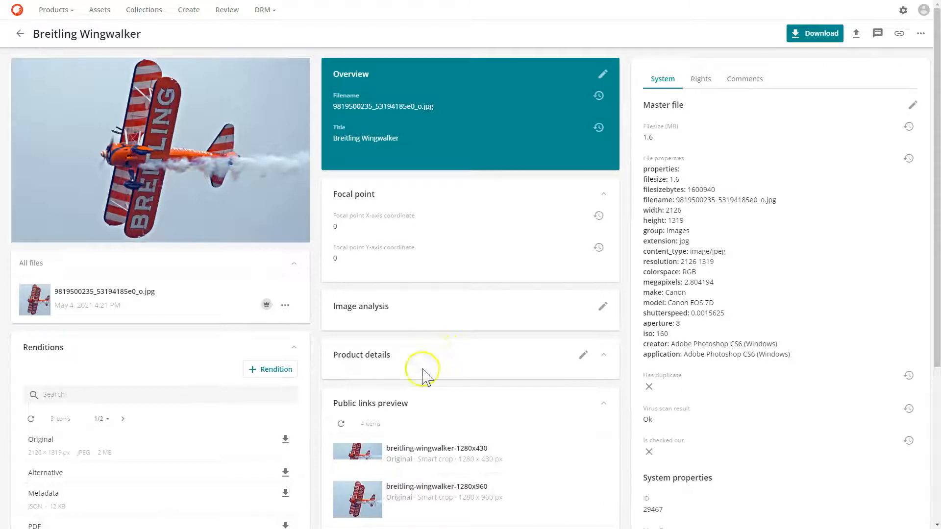
{"action": "scroll", "coordinate": [424, 365], "scroll_direction": "down", "scroll_amount": 3}
{"action": "left_click", "coordinate": [518, 230]}
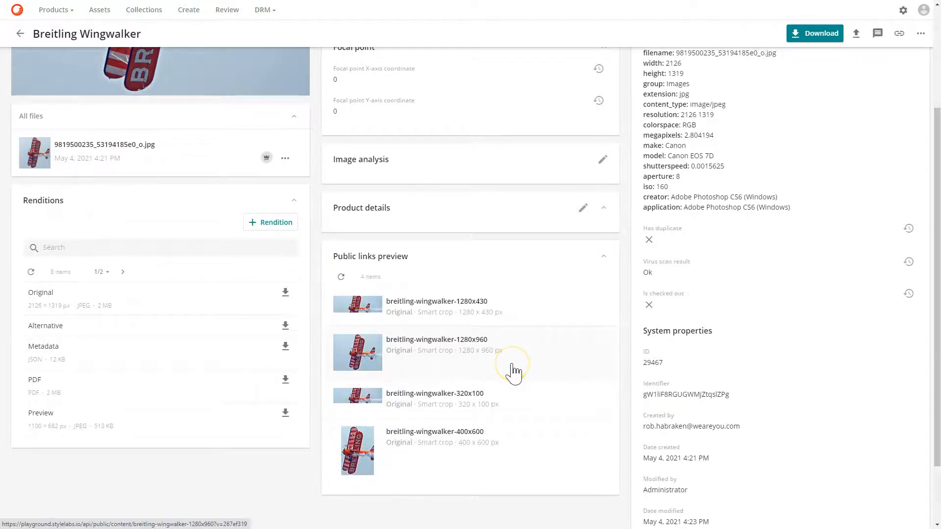
Set a new focal point on the plane's fuselage at about X 940, Y 664.
{"action": "scroll", "coordinate": [514, 374], "scroll_direction": "up", "scroll_amount": 3}
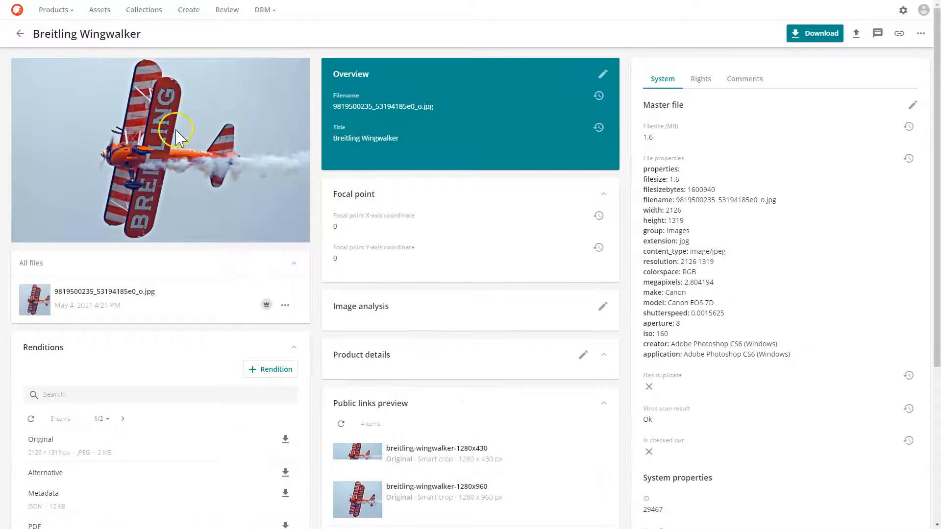
{"action": "left_click", "coordinate": [142, 150]}
{"action": "left_click", "coordinate": [466, 367]}
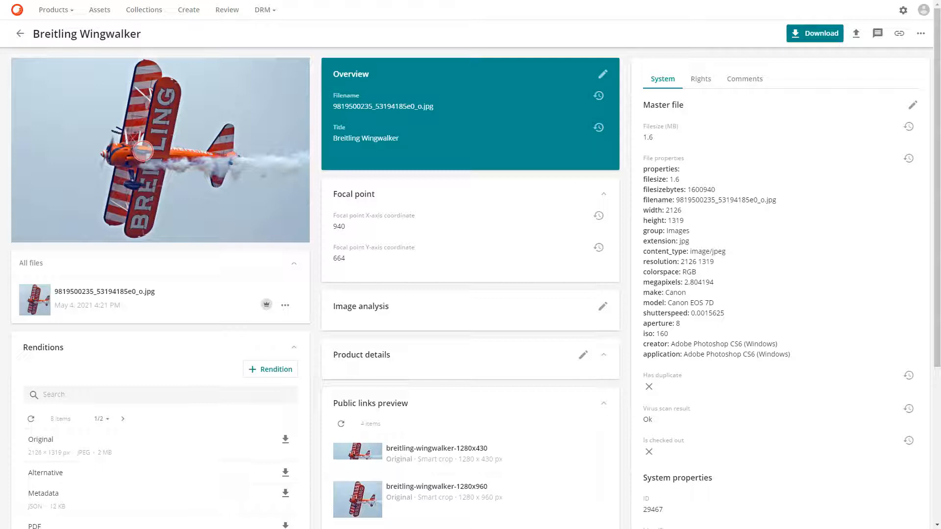
{"action": "left_click", "coordinate": [112, 160]}
Examine the Focal point group's members in the M.Asset schema definition and return to the Manage page.
{"action": "left_click", "coordinate": [904, 11]}
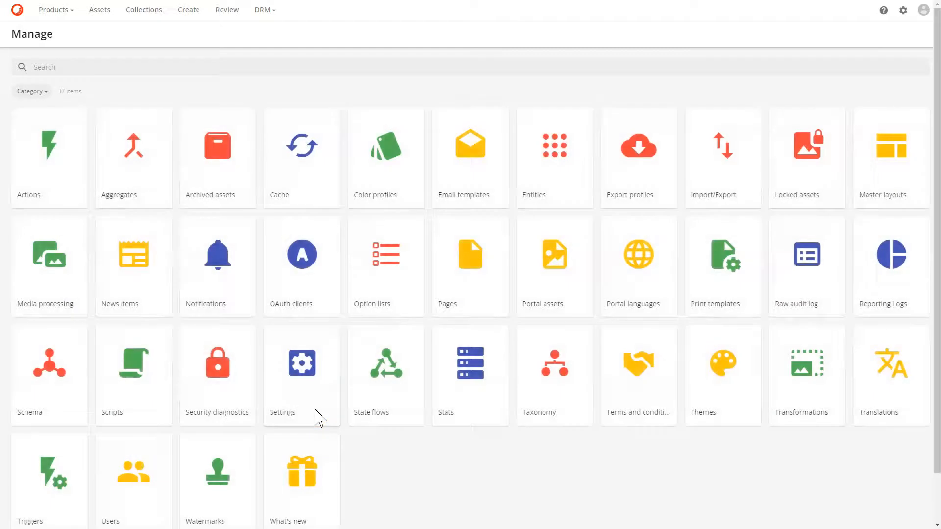
{"action": "left_click", "coordinate": [47, 372]}
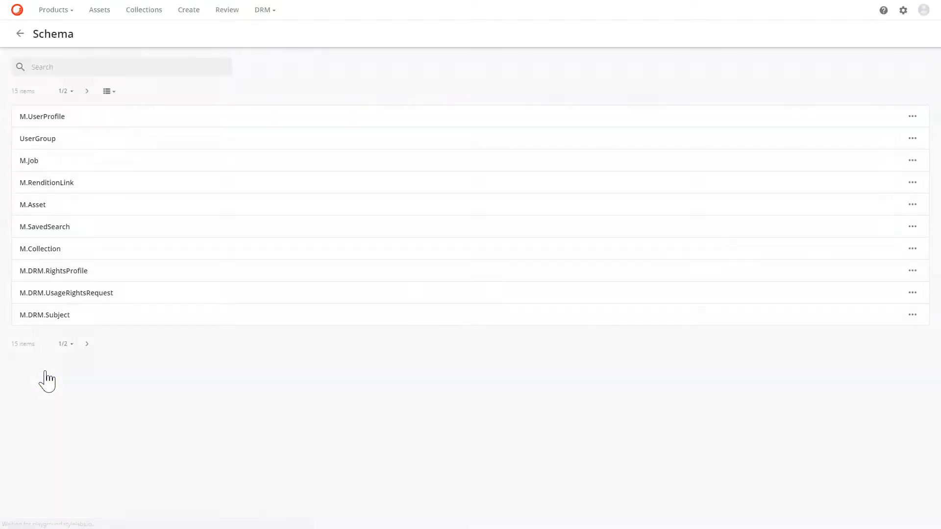
{"action": "left_click", "coordinate": [52, 209]}
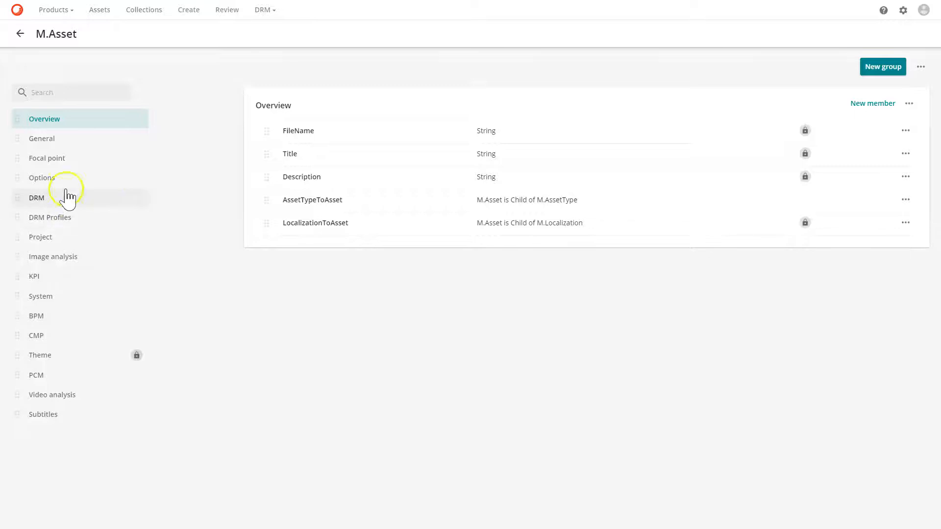
{"action": "left_click", "coordinate": [45, 166]}
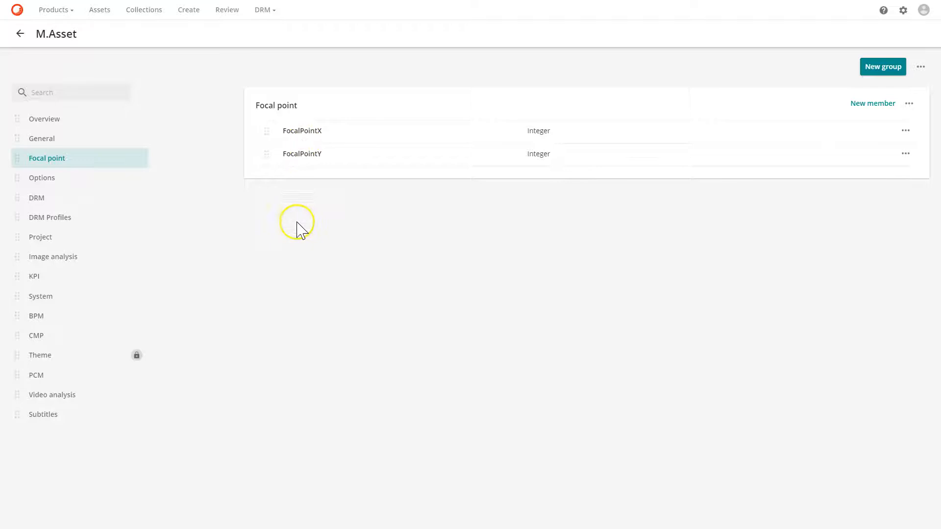
{"action": "left_click", "coordinate": [304, 289]}
{"action": "left_click", "coordinate": [486, 219]}
{"action": "left_click", "coordinate": [20, 33]}
{"action": "left_click", "coordinate": [20, 33]}
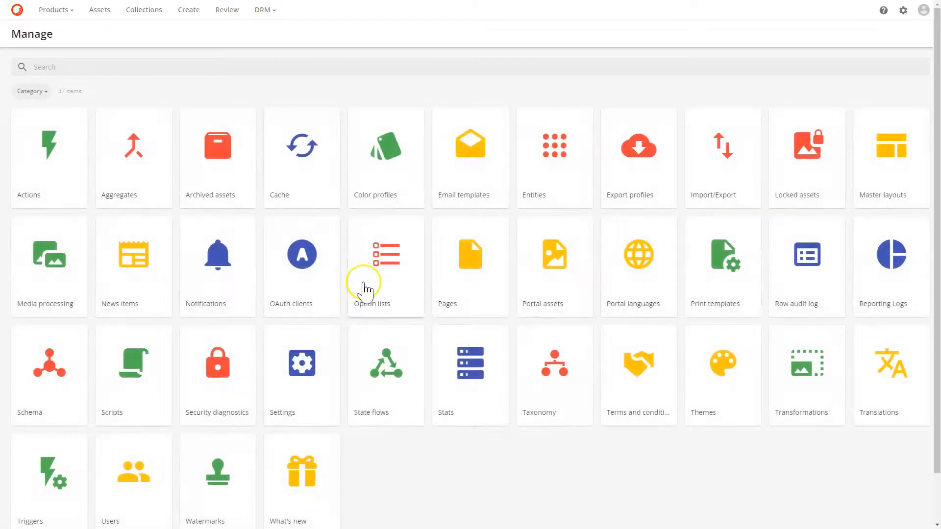
Open the "DAM - Create public links for croppings" script from the scripts list.
{"action": "left_click", "coordinate": [128, 386]}
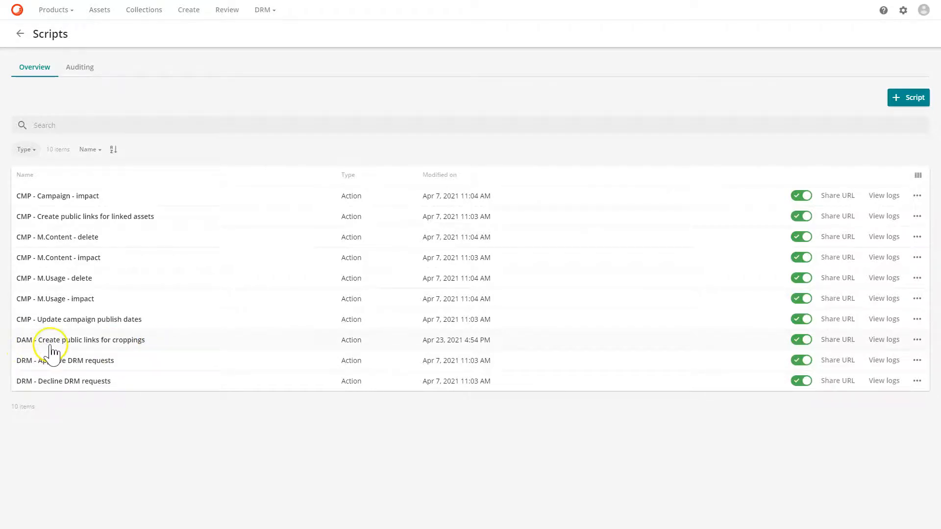
{"action": "left_click", "coordinate": [100, 344]}
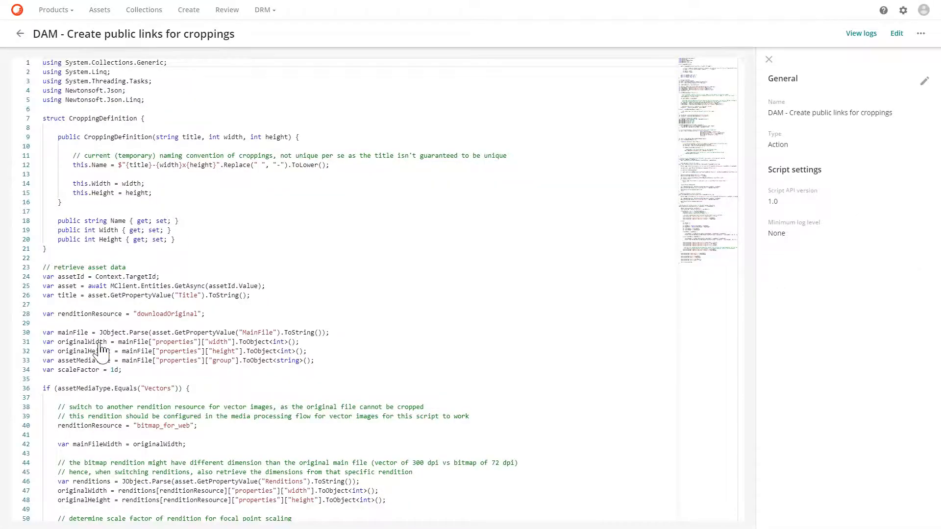
{"action": "left_click", "coordinate": [259, 256]}
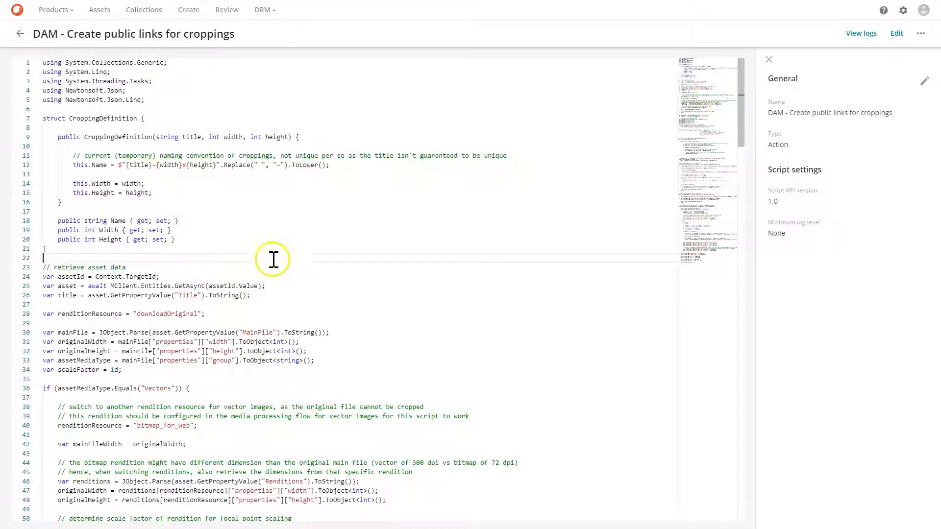
Highlight the four AddCroppingDefinition calls in the script that configure the auto-generated croppings.
{"action": "scroll", "coordinate": [323, 287], "scroll_direction": "down", "scroll_amount": 3}
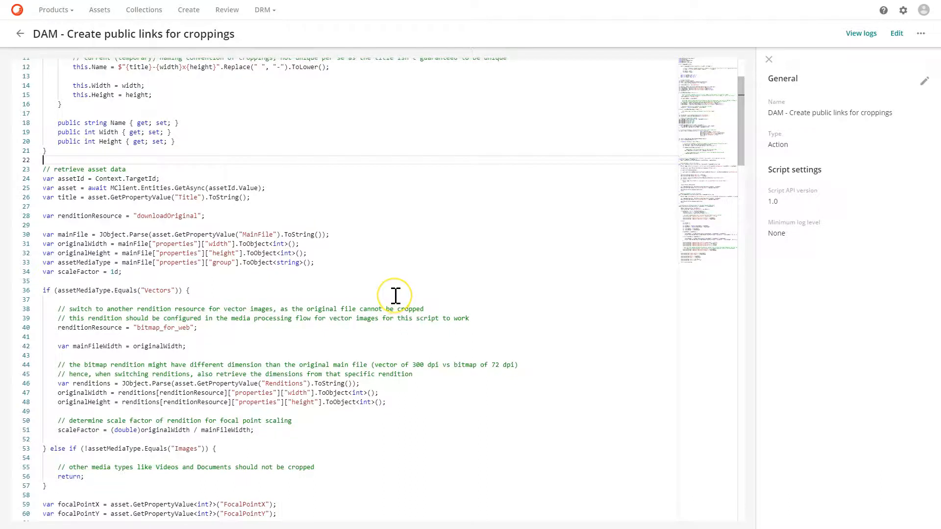
{"action": "scroll", "coordinate": [396, 298], "scroll_direction": "down", "scroll_amount": 3}
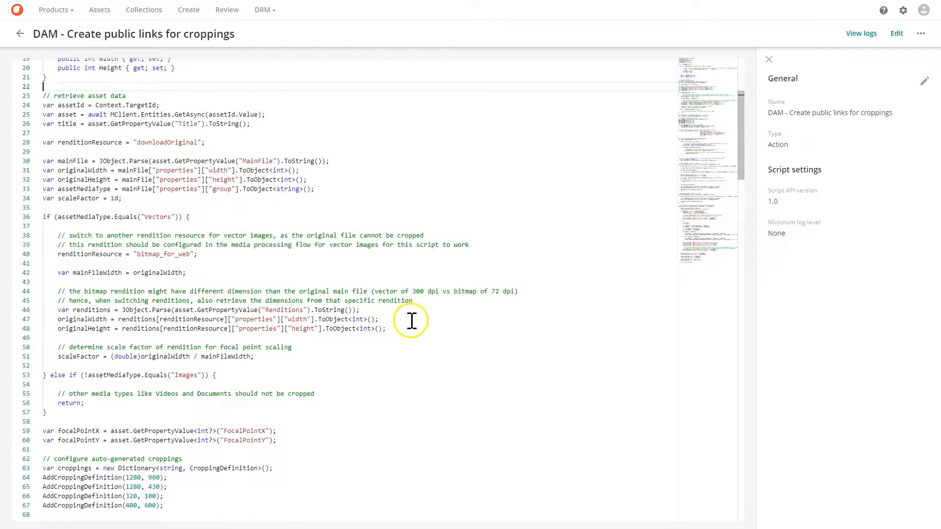
{"action": "scroll", "coordinate": [412, 321], "scroll_direction": "down", "scroll_amount": 7}
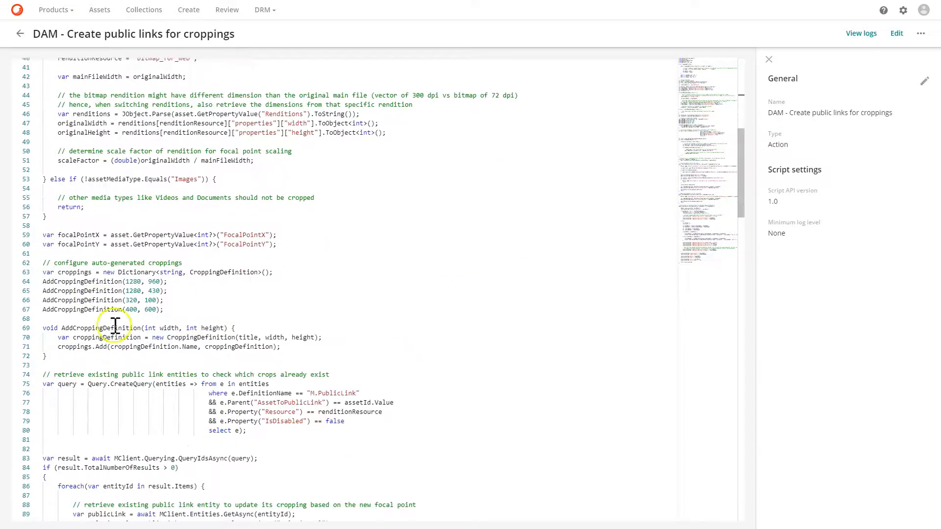
{"action": "left_click_drag", "start_coordinate": [179, 311], "coordinate": [31, 282]}
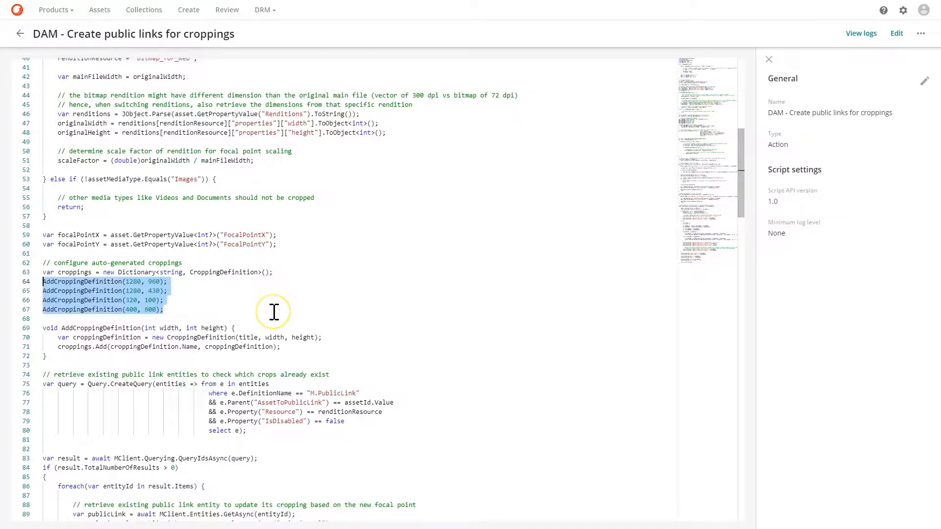
Examine the script's code for updating and creating public links and for building the cropping configuration from the focal point.
{"action": "scroll", "coordinate": [274, 313], "scroll_direction": "down", "scroll_amount": 2}
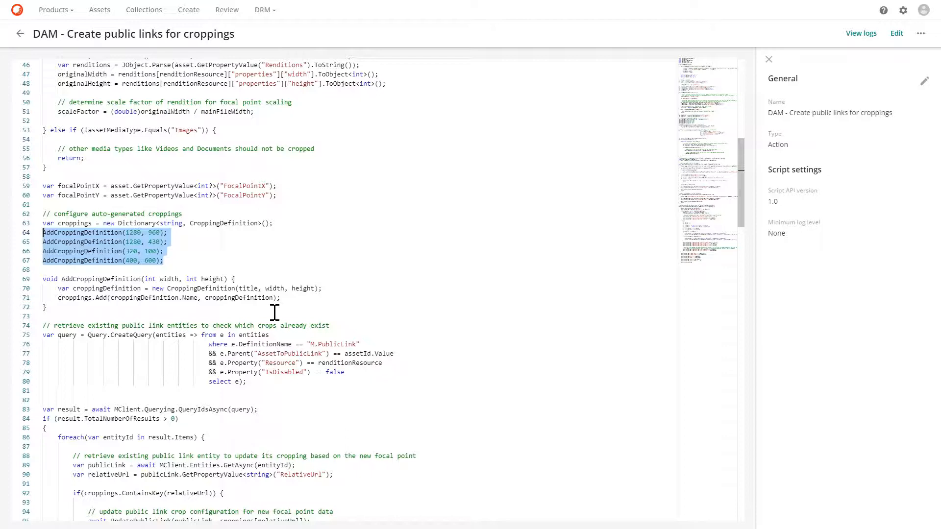
{"action": "scroll", "coordinate": [290, 316], "scroll_direction": "down", "scroll_amount": 4}
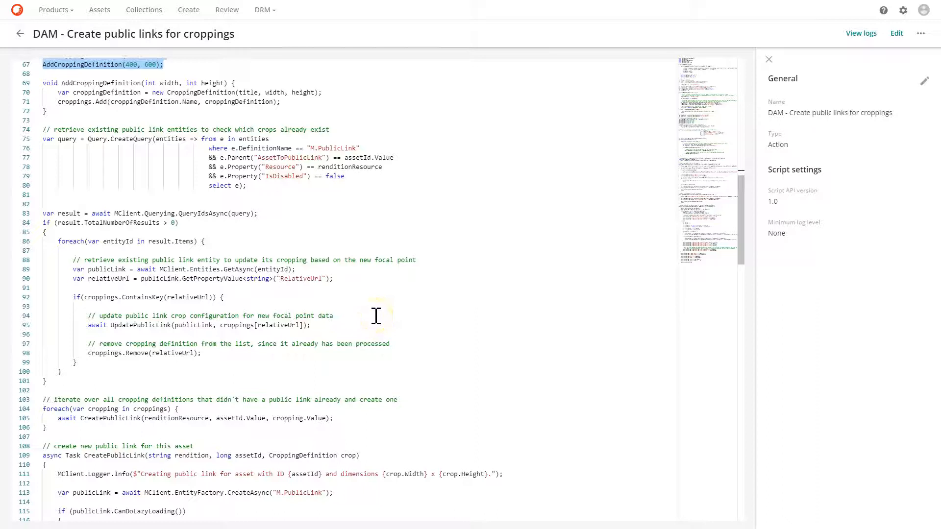
{"action": "scroll", "coordinate": [376, 316], "scroll_direction": "down", "scroll_amount": 1}
{"action": "scroll", "coordinate": [376, 315], "scroll_direction": "down", "scroll_amount": 2}
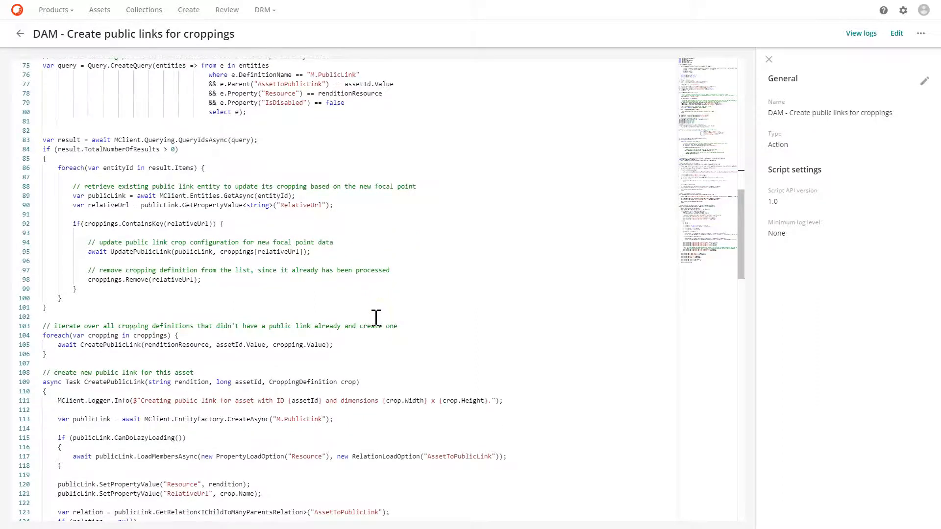
{"action": "left_click", "coordinate": [375, 313]}
{"action": "scroll", "coordinate": [418, 375], "scroll_direction": "down", "scroll_amount": 4}
{"action": "scroll", "coordinate": [419, 378], "scroll_direction": "down", "scroll_amount": 14}
{"action": "scroll", "coordinate": [422, 371], "scroll_direction": "down", "scroll_amount": 11}
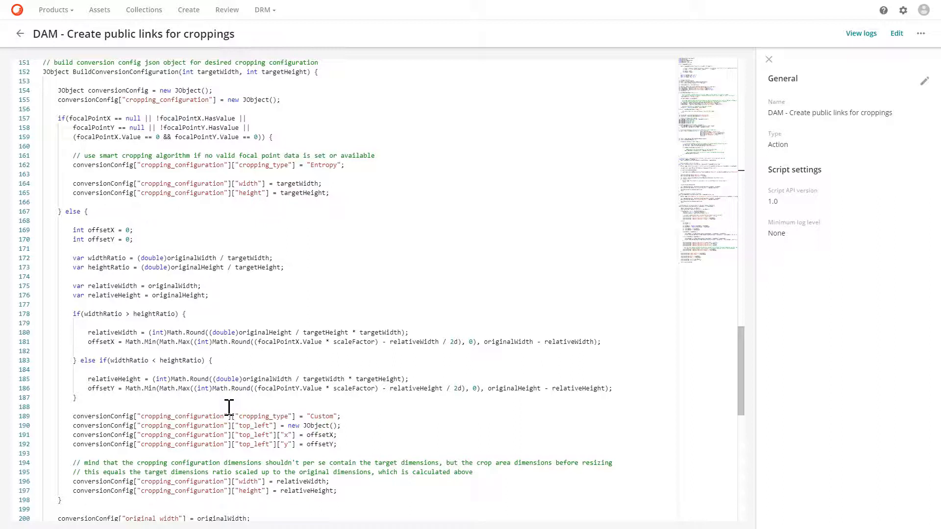
Examine the remaining cropping configuration code through the script's end and return to the Manage page.
{"action": "scroll", "coordinate": [229, 407], "scroll_direction": "down", "scroll_amount": 1}
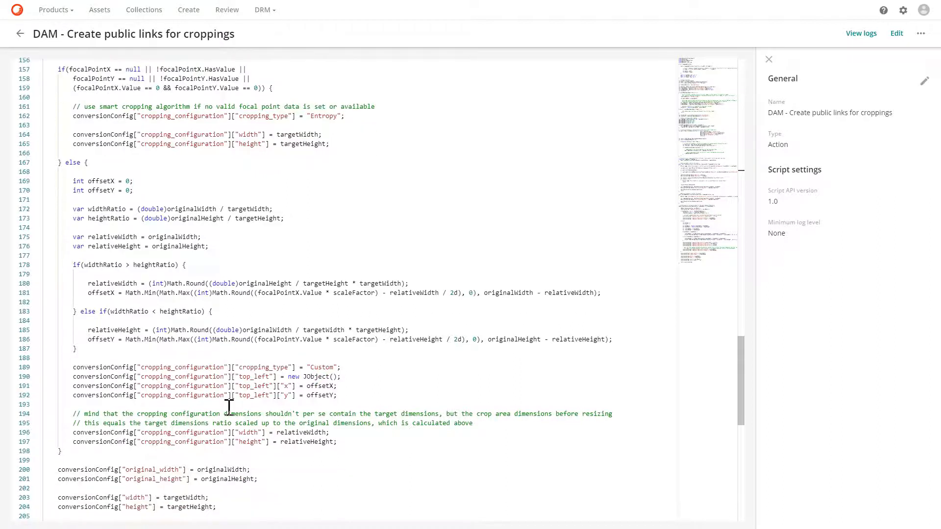
{"action": "scroll", "coordinate": [229, 407], "scroll_direction": "down", "scroll_amount": 3}
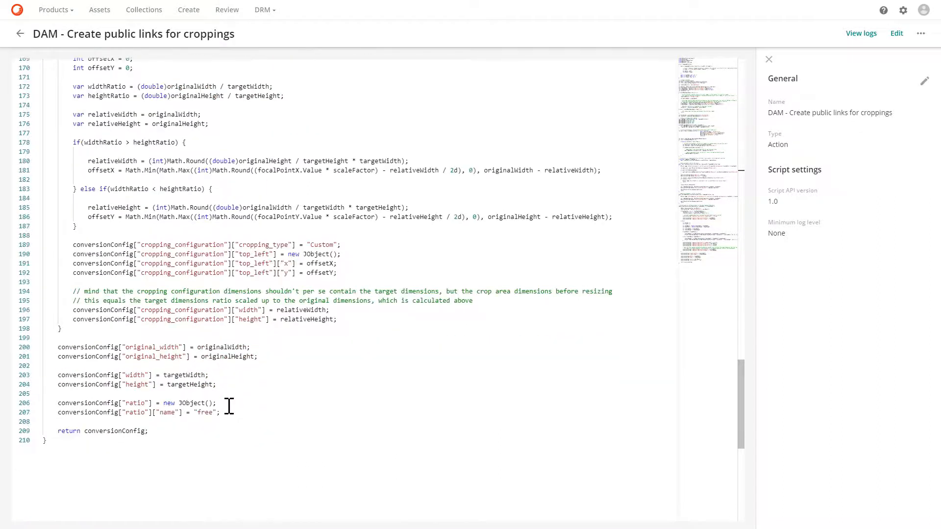
{"action": "scroll", "coordinate": [229, 407], "scroll_direction": "up", "scroll_amount": 16}
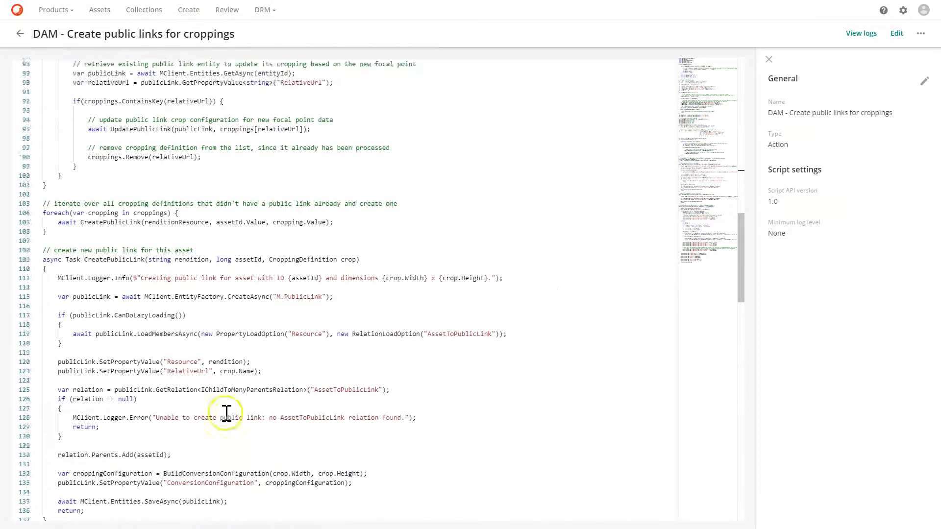
{"action": "scroll", "coordinate": [226, 413], "scroll_direction": "up", "scroll_amount": 15}
{"action": "scroll", "coordinate": [225, 414], "scroll_direction": "up", "scroll_amount": 3}
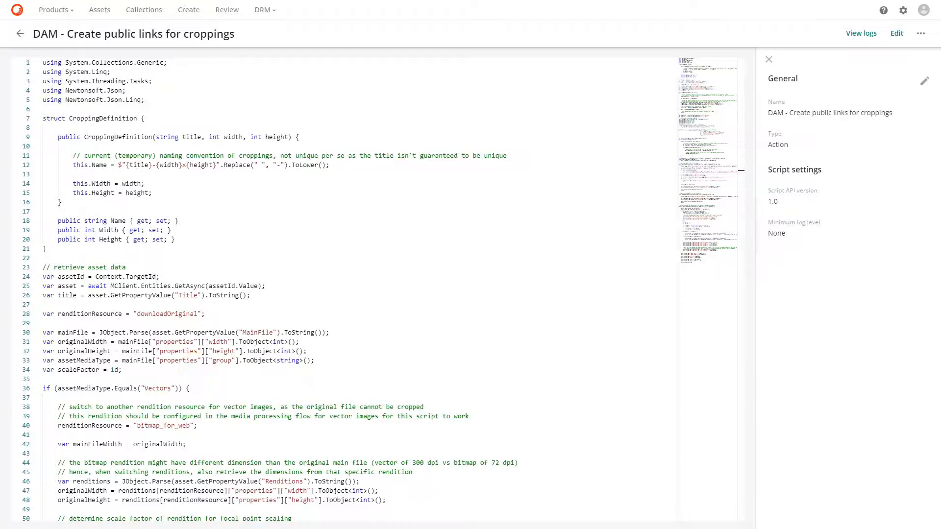
{"action": "left_click", "coordinate": [20, 35]}
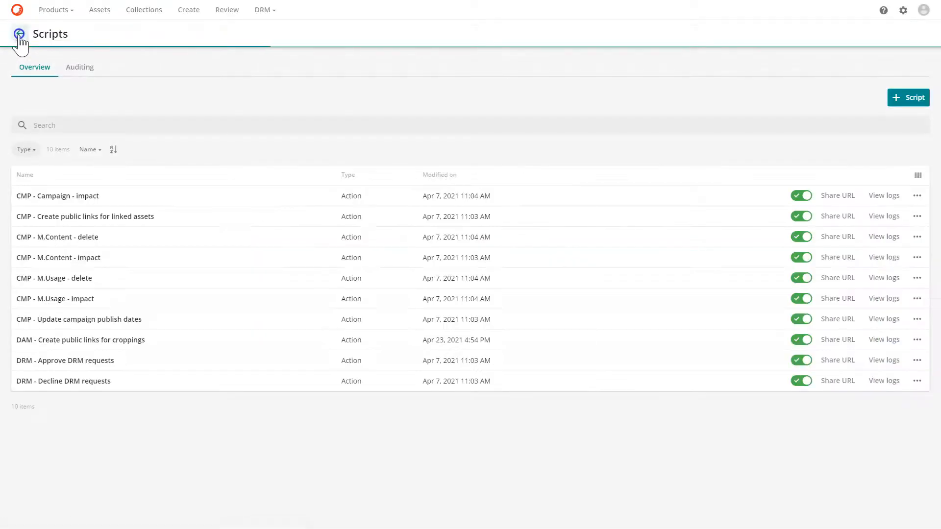
{"action": "left_click", "coordinate": [20, 36]}
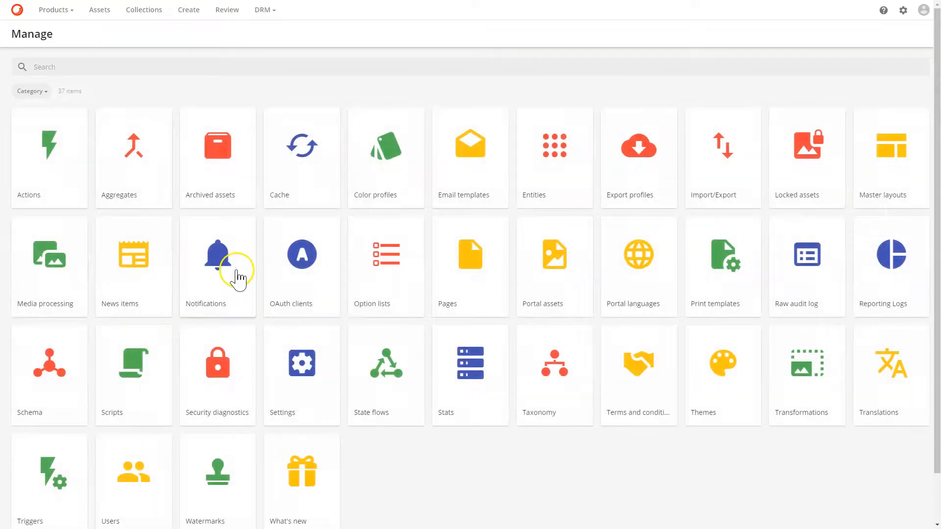
Inspect the settings of the "DAM - Create public links for croppings" action without saving and return to the Manage page.
{"action": "left_click", "coordinate": [50, 172]}
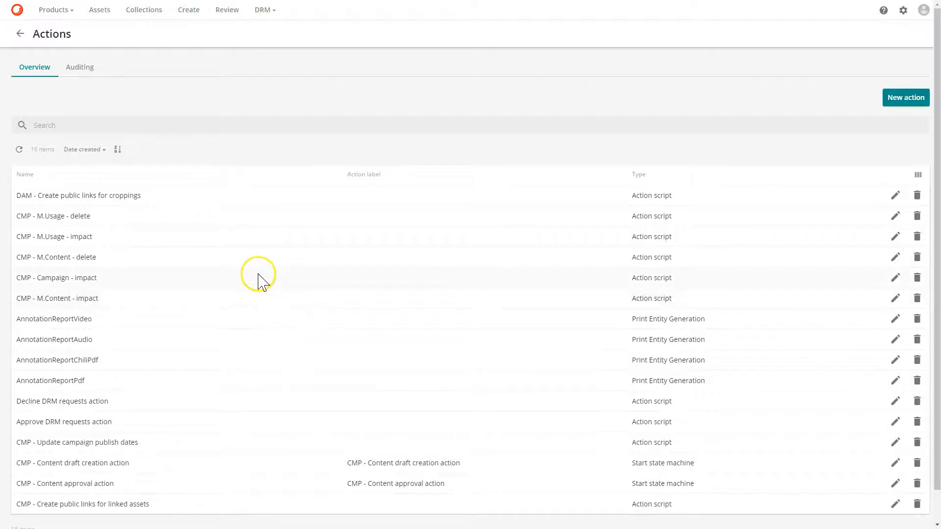
{"action": "left_click", "coordinate": [896, 195]}
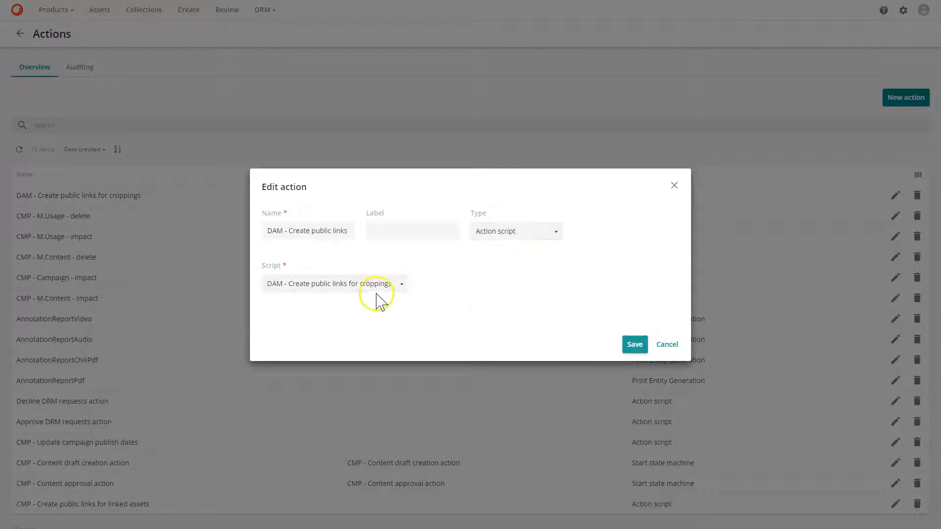
{"action": "left_click", "coordinate": [665, 345]}
{"action": "left_click", "coordinate": [21, 34]}
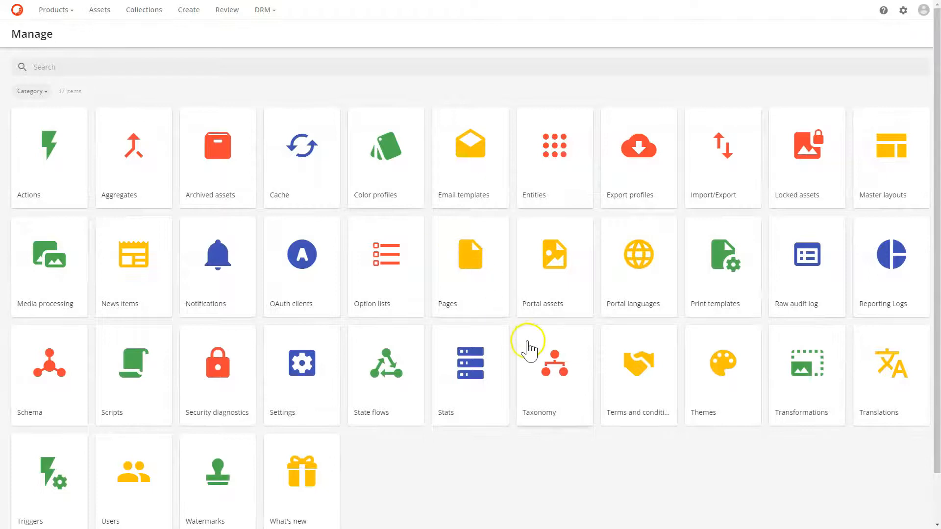
Open the details of the "DAM - M.Asset - On focal point set" trigger from the triggers list.
{"action": "scroll", "coordinate": [530, 346], "scroll_direction": "down", "scroll_amount": 1}
{"action": "left_click", "coordinate": [69, 452]}
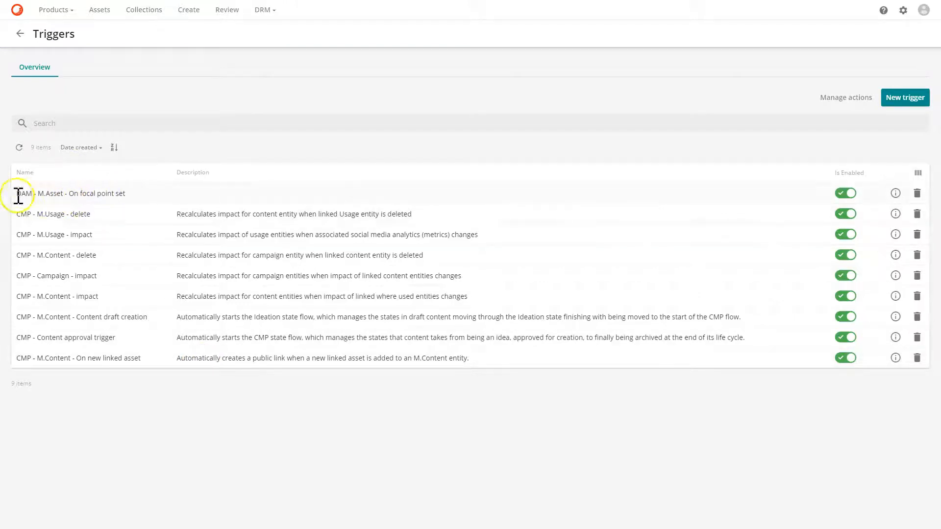
{"action": "left_click_drag", "start_coordinate": [16, 193], "coordinate": [231, 196]}
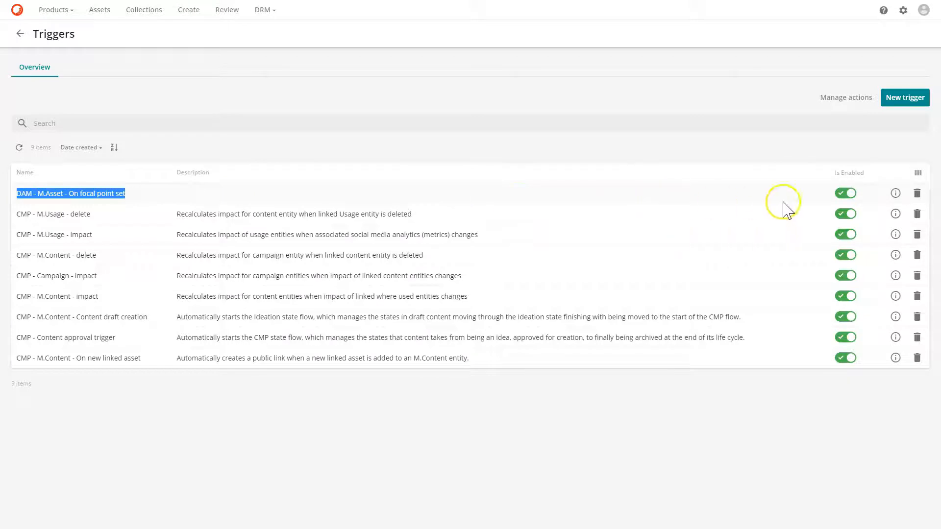
{"action": "left_click", "coordinate": [895, 194]}
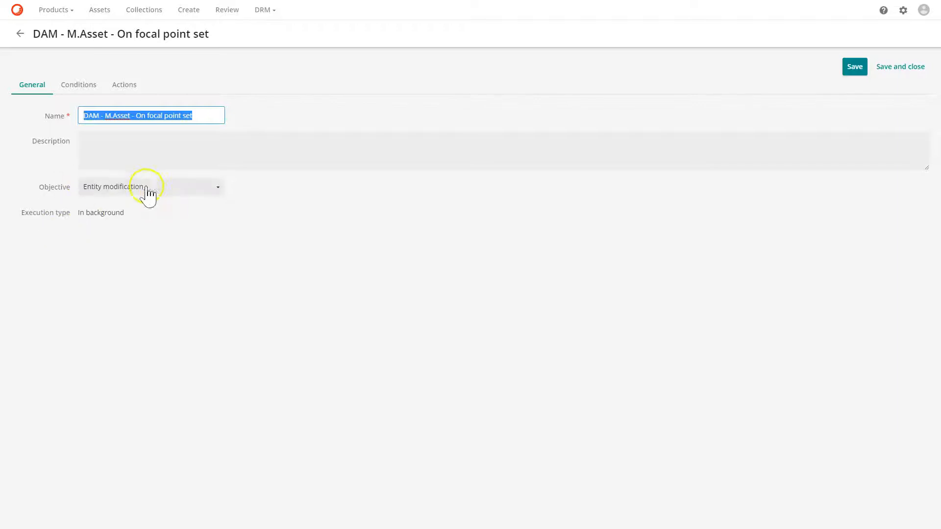
Review the focal point trigger's conditions and post actions, then save and close it and return to the Manage page.
{"action": "left_click", "coordinate": [80, 86]}
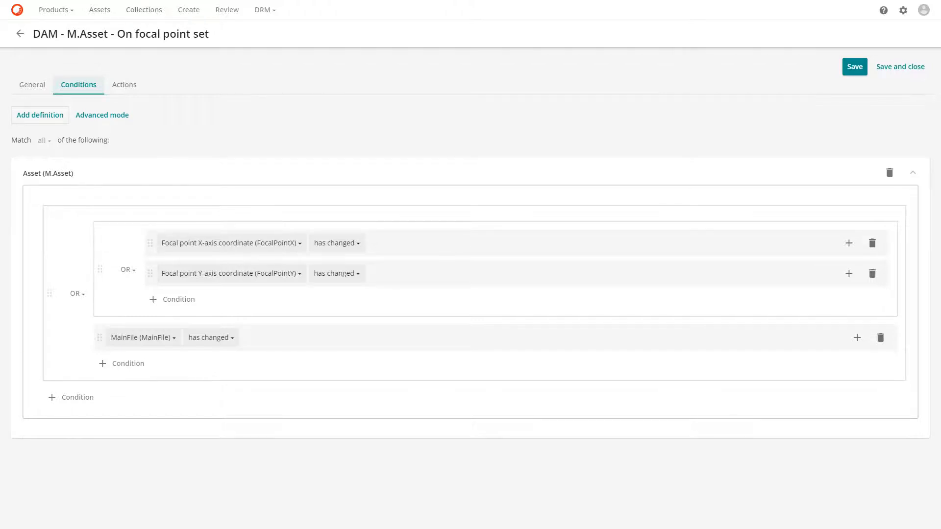
{"action": "left_click", "coordinate": [126, 87]}
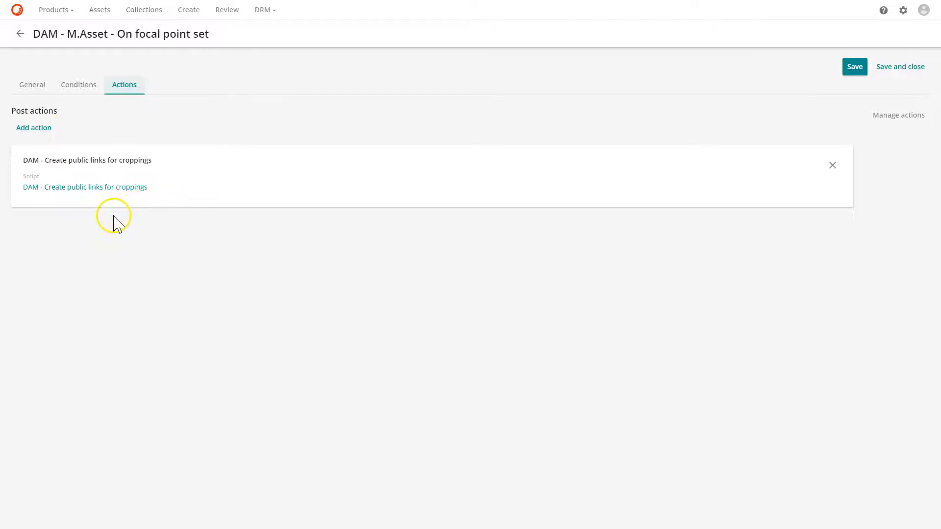
{"action": "left_click", "coordinate": [916, 69]}
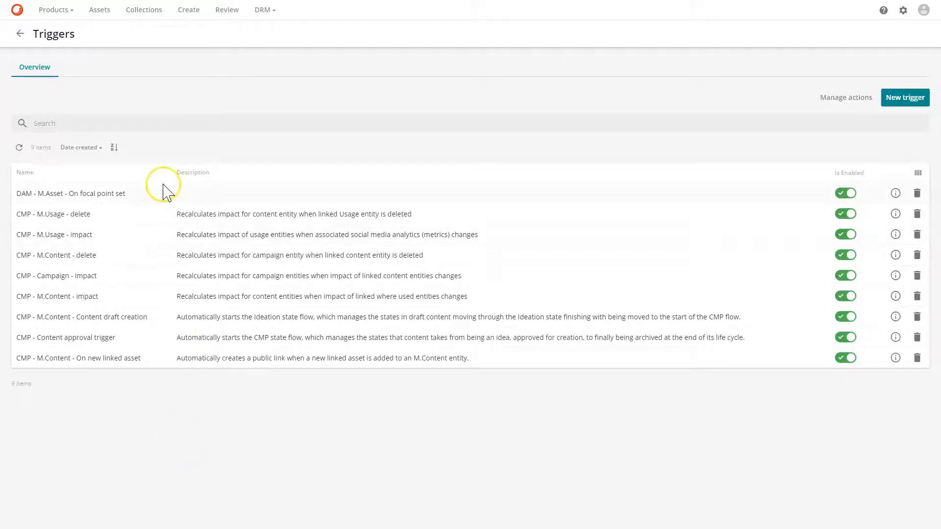
{"action": "left_click", "coordinate": [20, 35]}
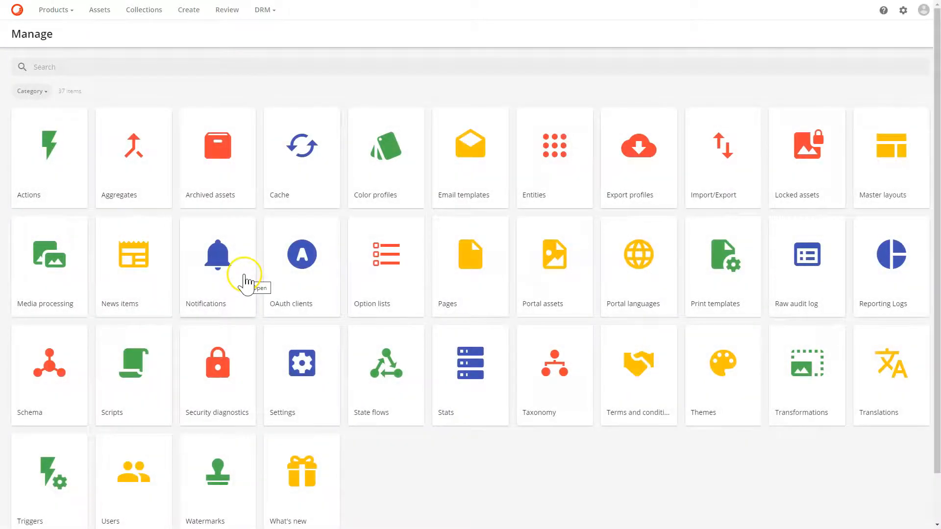
Inspect the thumbnail transformation's crop, size and quality settings without saving and return to the Manage page.
{"action": "left_click", "coordinate": [814, 390]}
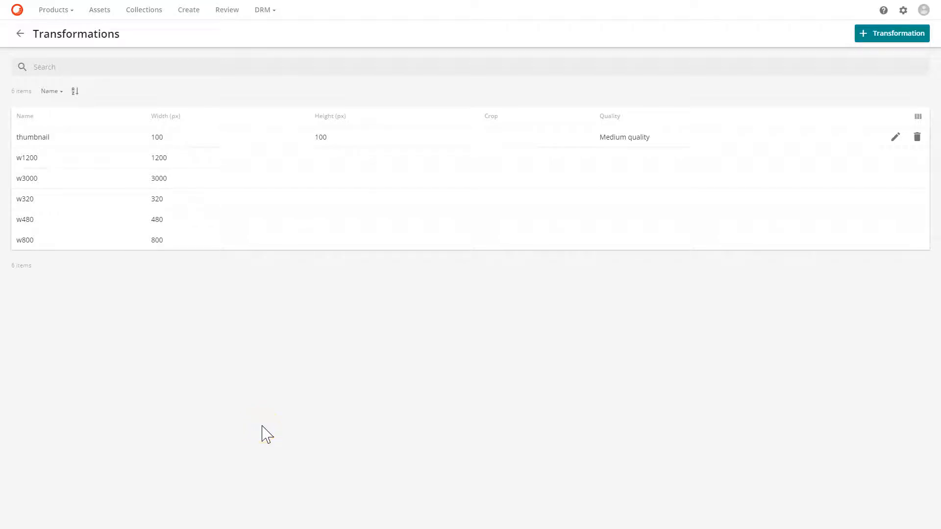
{"action": "left_click", "coordinate": [308, 382]}
{"action": "left_click", "coordinate": [896, 137]}
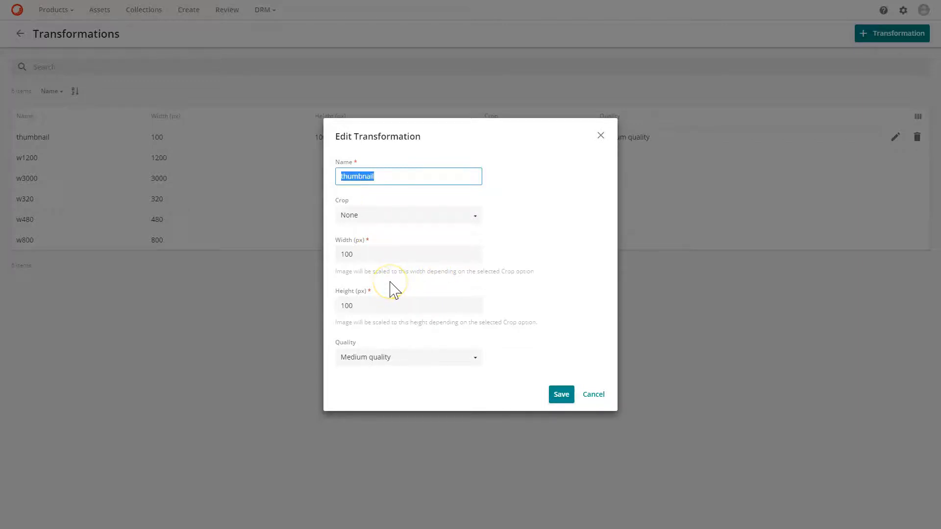
{"action": "left_click", "coordinate": [591, 395]}
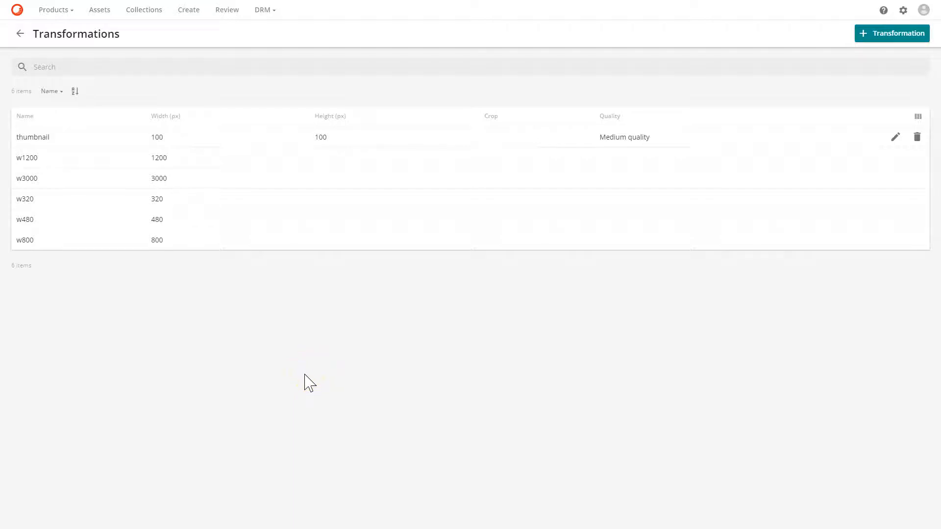
{"action": "left_click", "coordinate": [19, 34]}
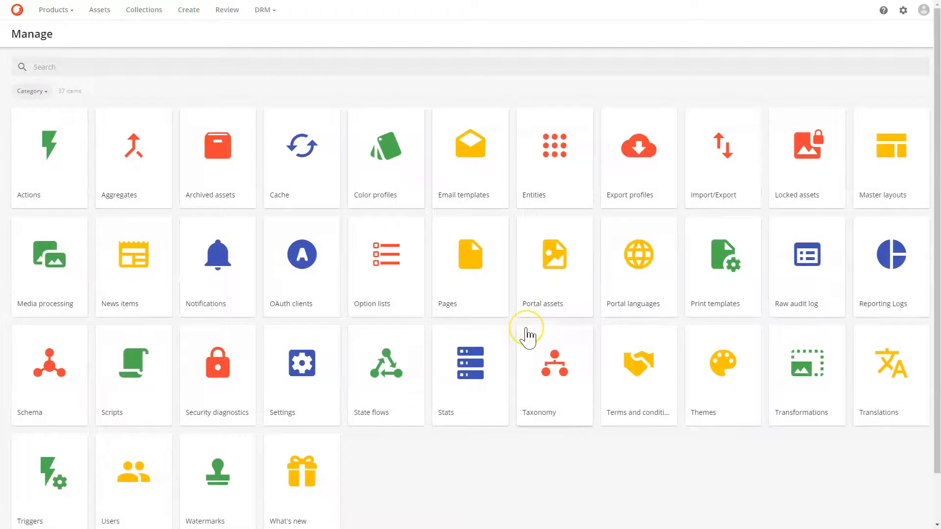
{"action": "left_click", "coordinate": [527, 337]}
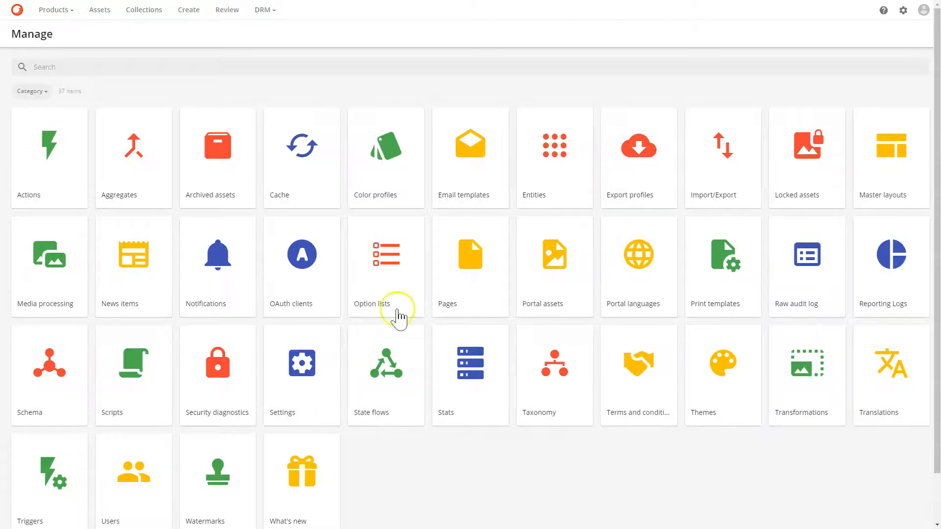
{"action": "left_click", "coordinate": [621, 366]}
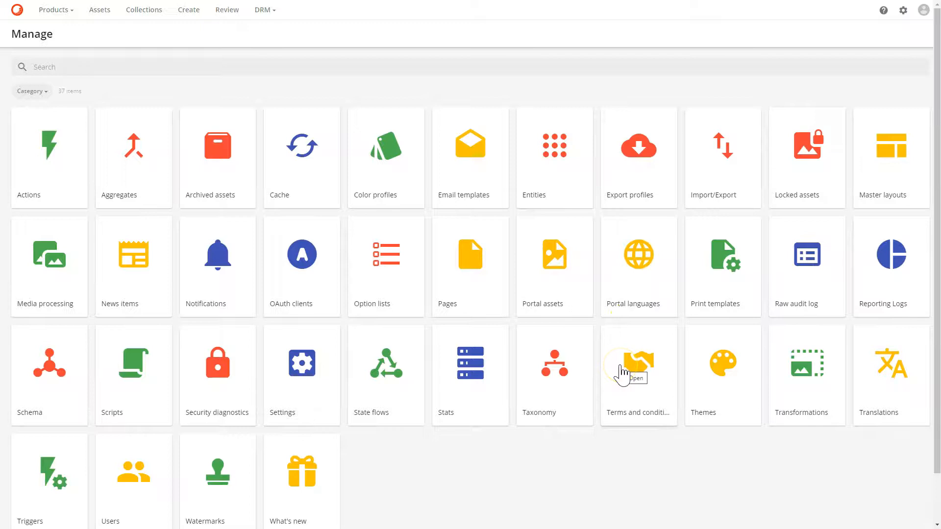
{"action": "left_click", "coordinate": [654, 336]}
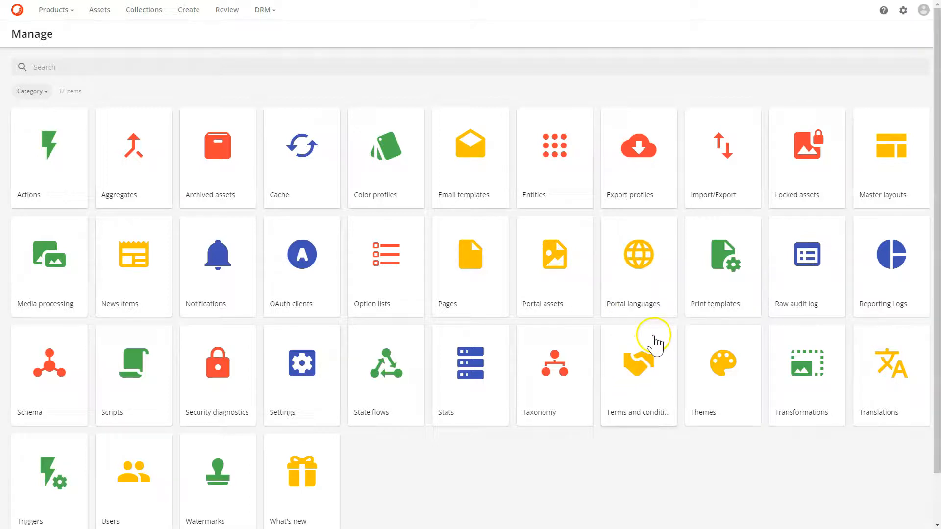
Open the Vectors flow of the Content media processing set.
{"action": "left_click", "coordinate": [69, 280]}
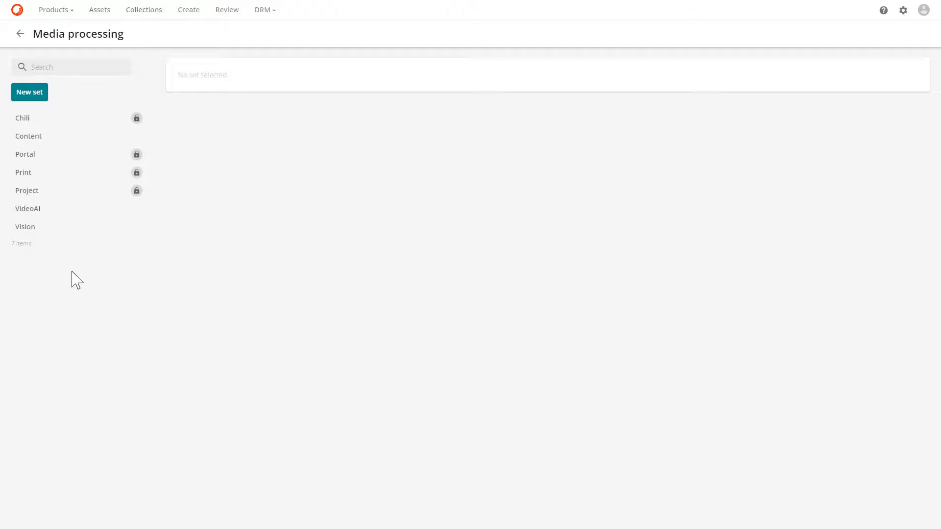
{"action": "left_click", "coordinate": [25, 138]}
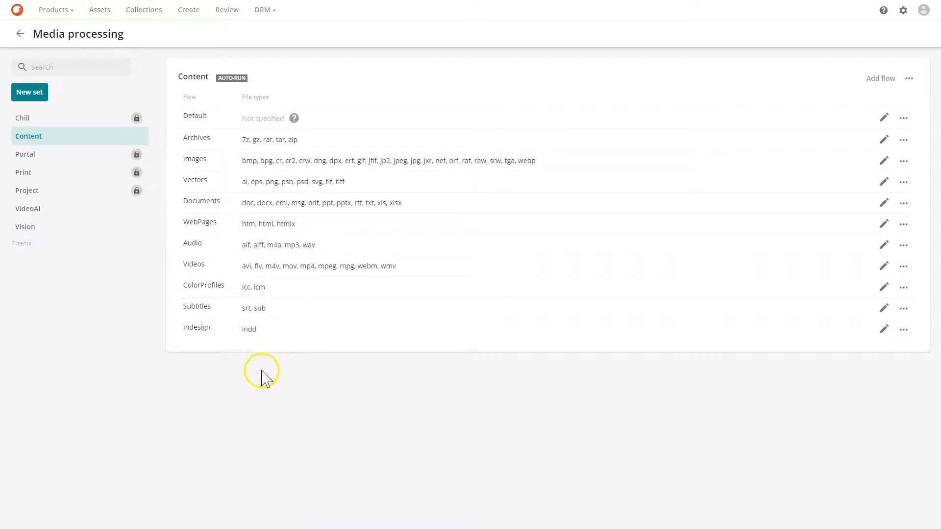
{"action": "mouse_move", "coordinate": [240, 84]}
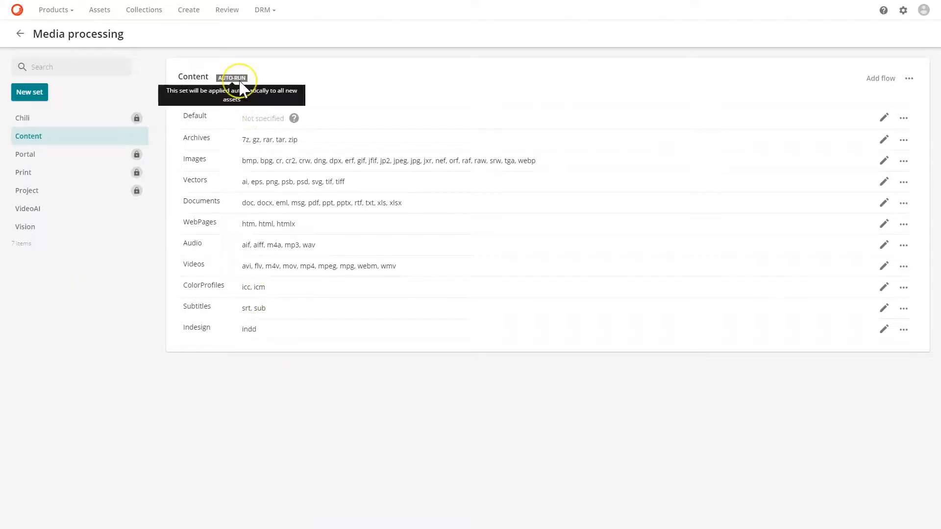
{"action": "left_click_drag", "start_coordinate": [183, 180], "coordinate": [227, 182]}
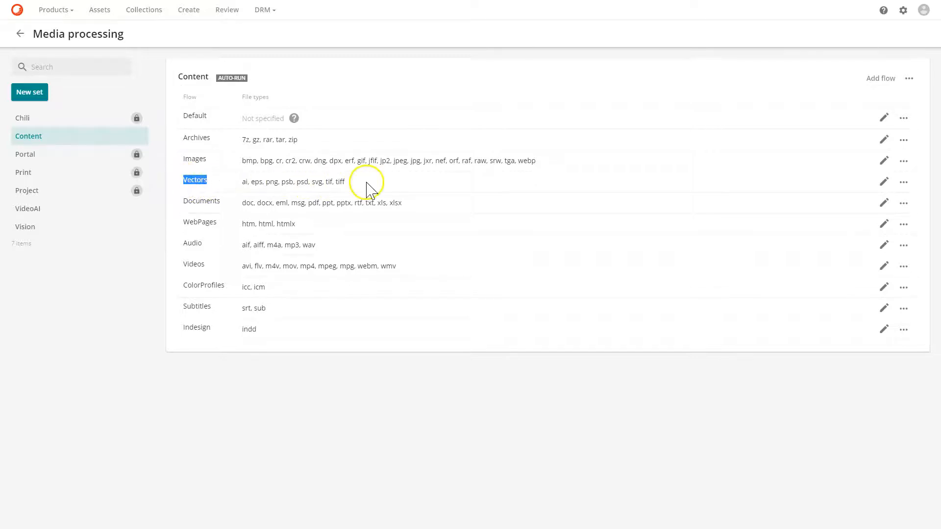
{"action": "left_click", "coordinate": [883, 181]}
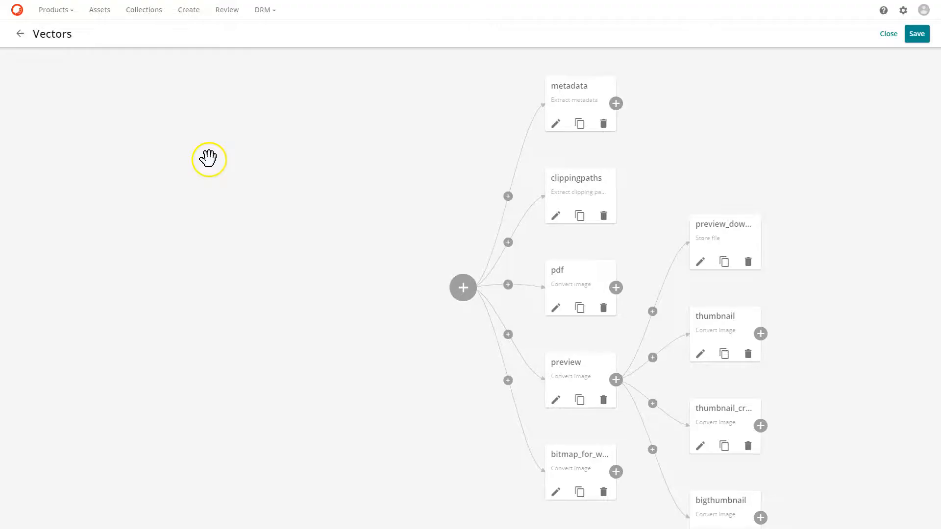
Open the bitmap_for_web convert image task in the Vectors flow and examine its parameters.
{"action": "left_click_drag", "start_coordinate": [385, 338], "coordinate": [198, 208]}
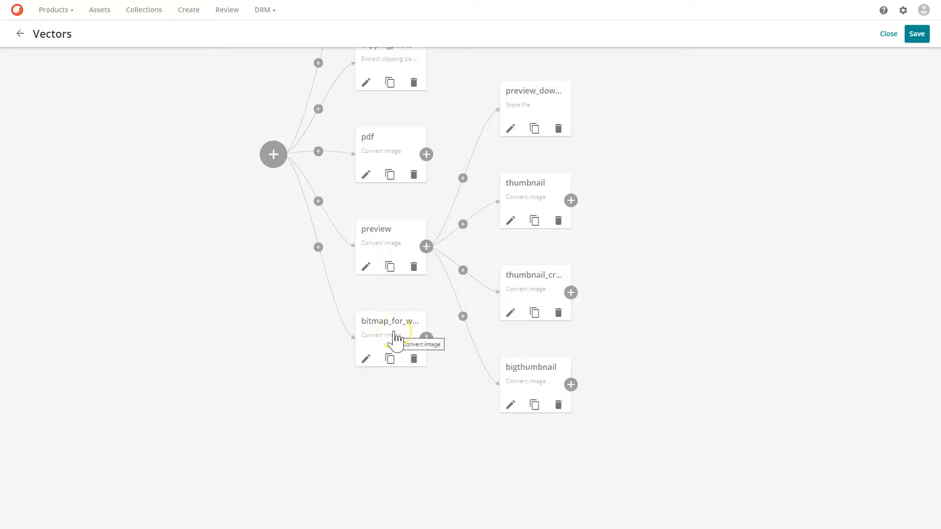
{"action": "left_click", "coordinate": [395, 338]}
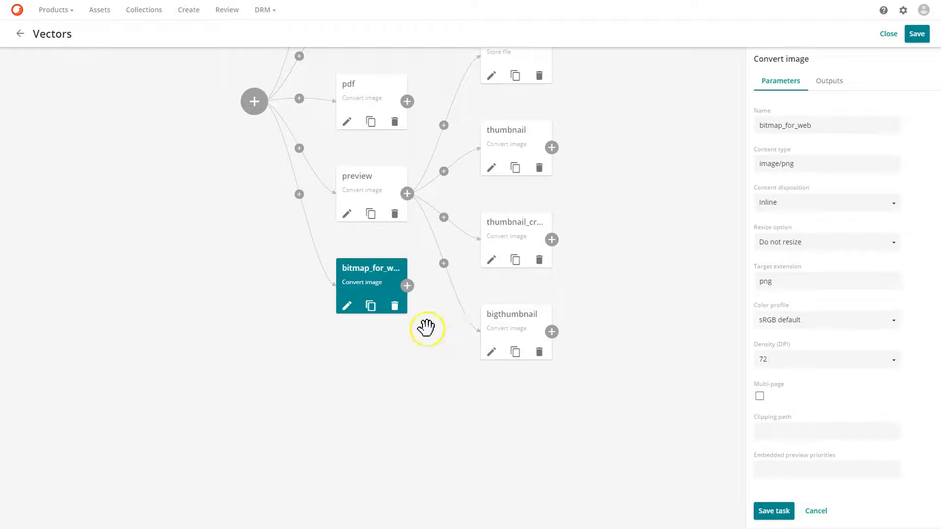
{"action": "left_click_drag", "start_coordinate": [823, 128], "coordinate": [702, 123]}
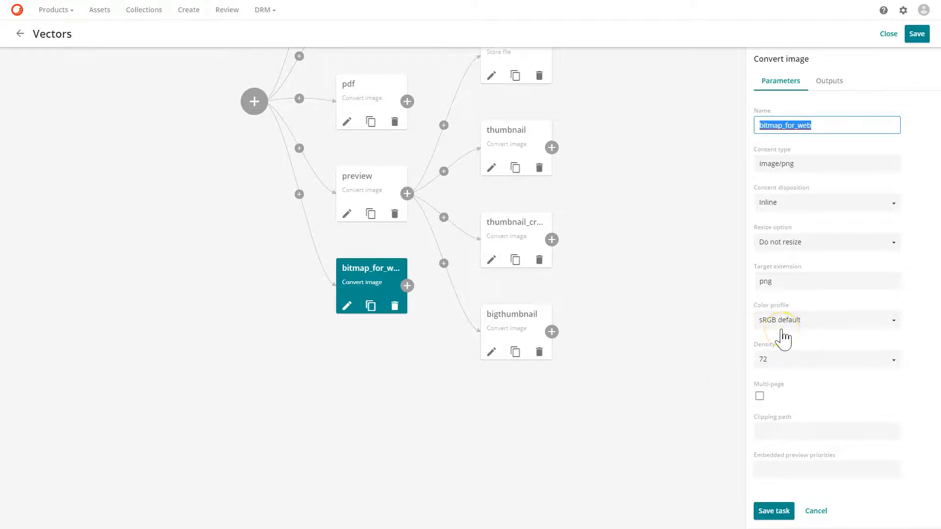
{"action": "left_click", "coordinate": [723, 328]}
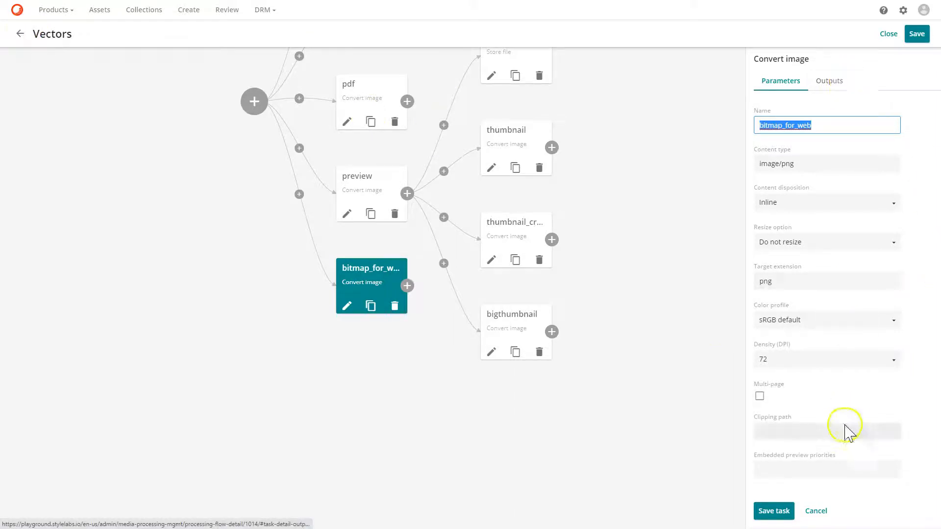
Review the bitmap_for_web task's outputs and its rendition link settings, including intended area of use, without saving changes.
{"action": "left_click", "coordinate": [821, 85]}
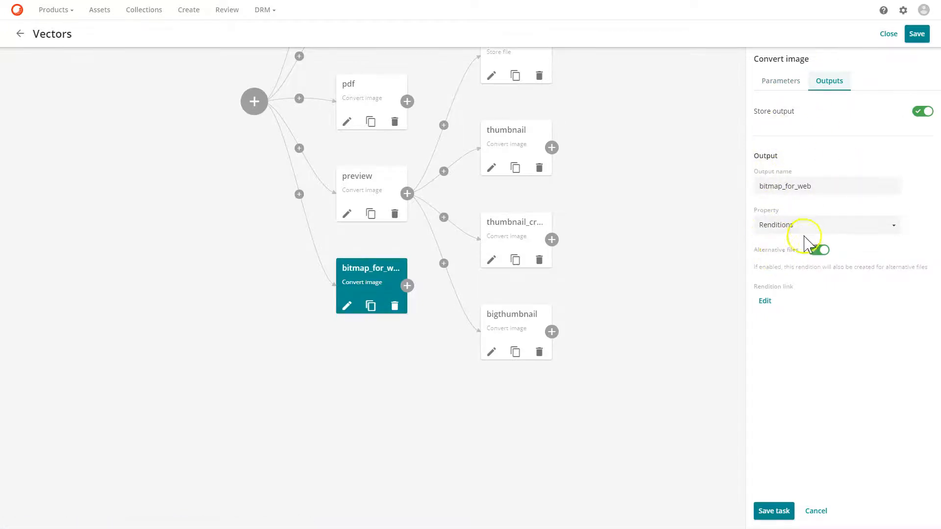
{"action": "left_click", "coordinate": [769, 303]}
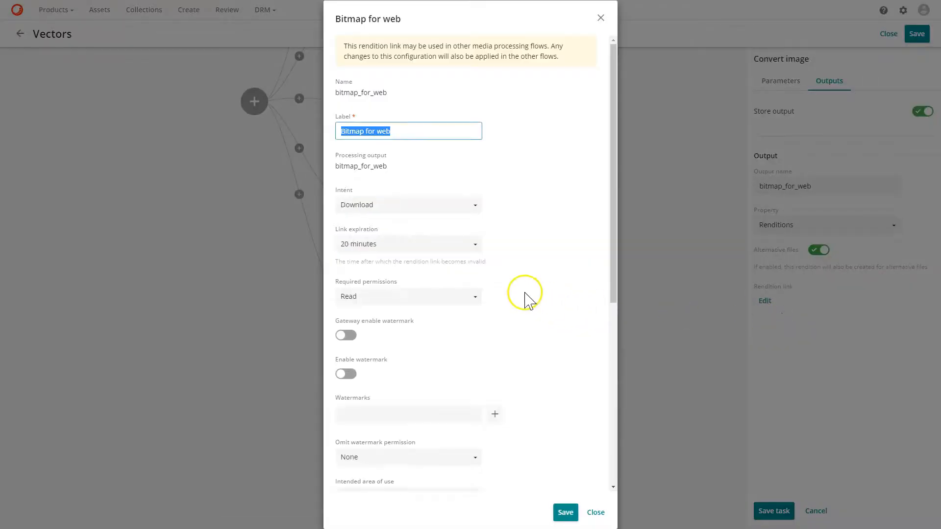
{"action": "scroll", "coordinate": [412, 216], "scroll_direction": "down", "scroll_amount": 2}
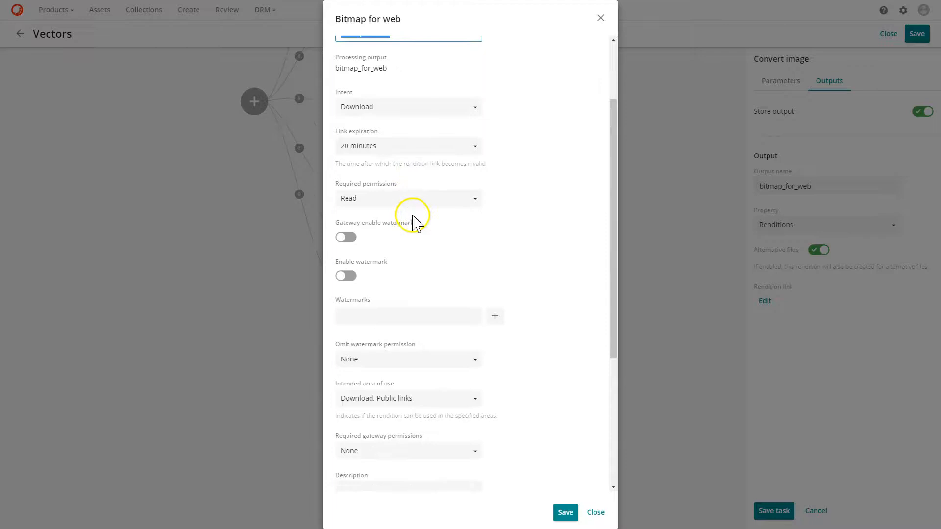
{"action": "left_click", "coordinate": [348, 199]}
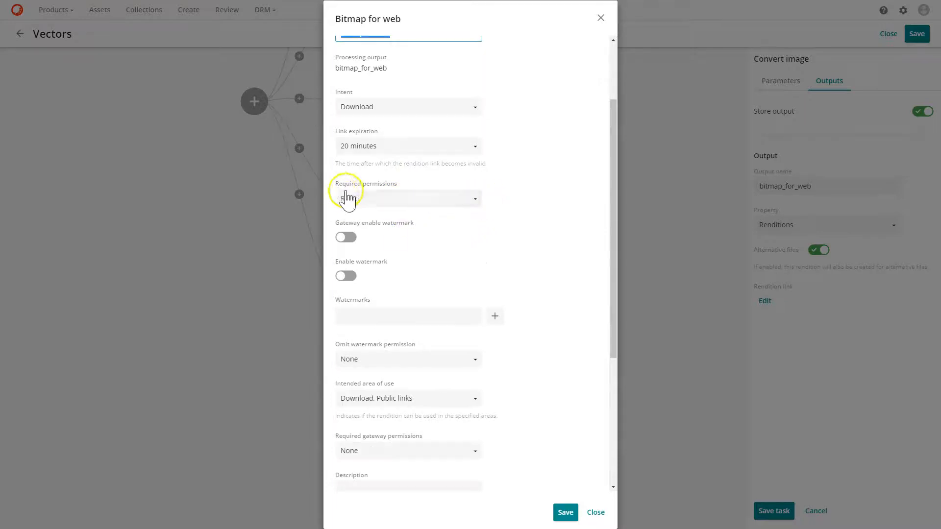
{"action": "scroll", "coordinate": [551, 292], "scroll_direction": "down", "scroll_amount": 2}
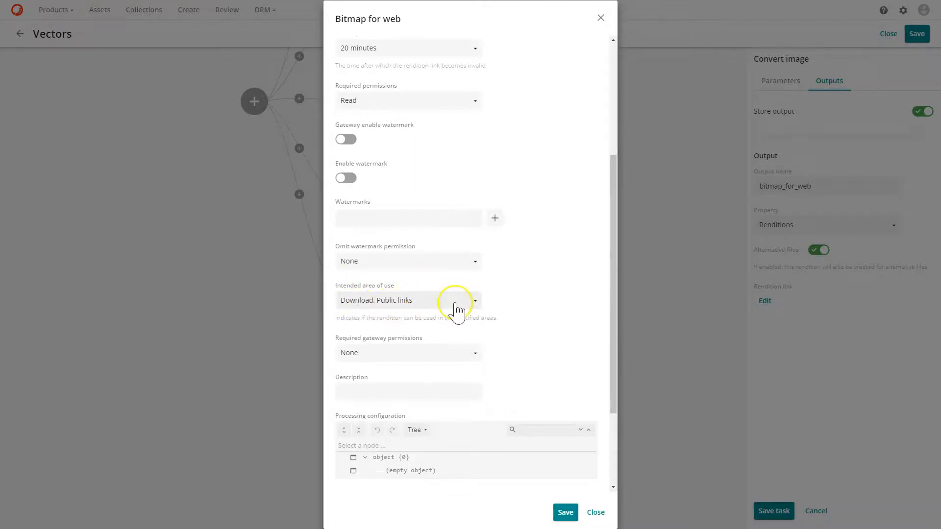
{"action": "scroll", "coordinate": [495, 346], "scroll_direction": "up", "scroll_amount": 4}
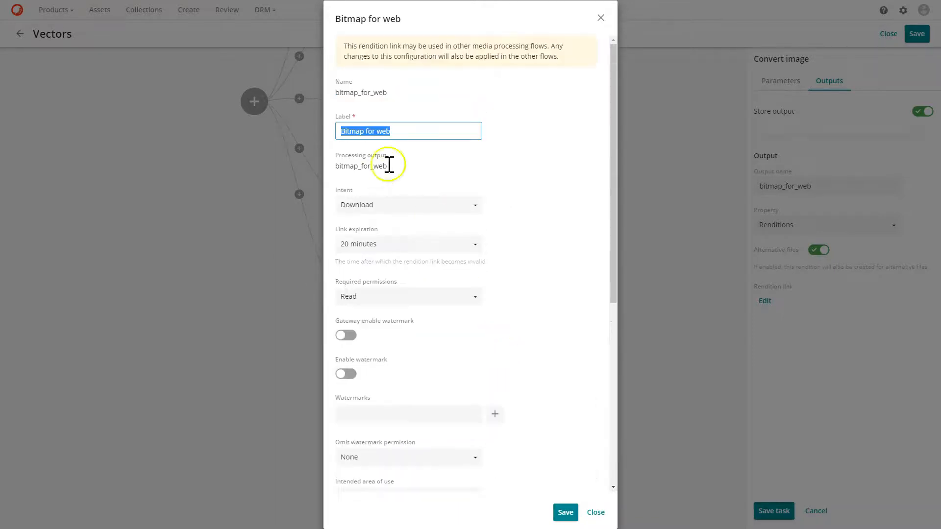
{"action": "left_click", "coordinate": [595, 512]}
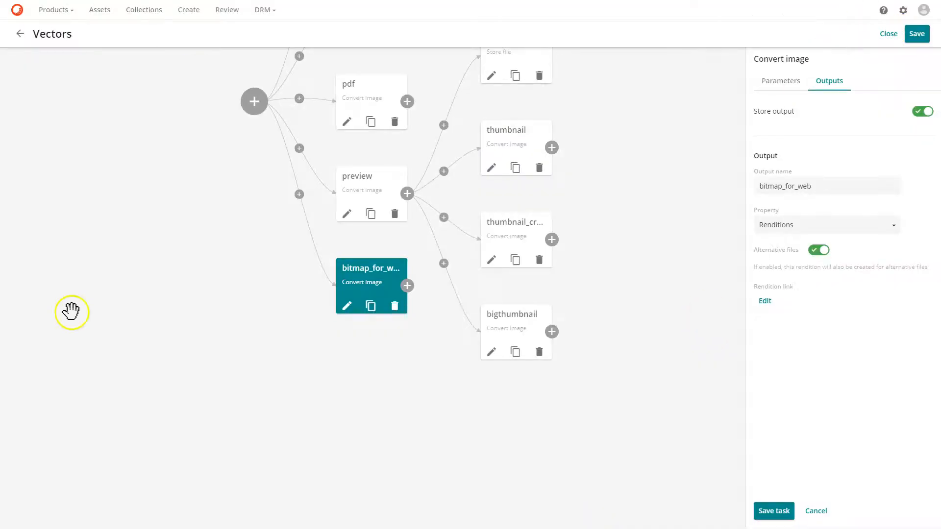
Leave the Vectors flow and open the script "DAM - Create public links for croppings" from the Manage page's Scripts.
{"action": "left_click", "coordinate": [73, 309]}
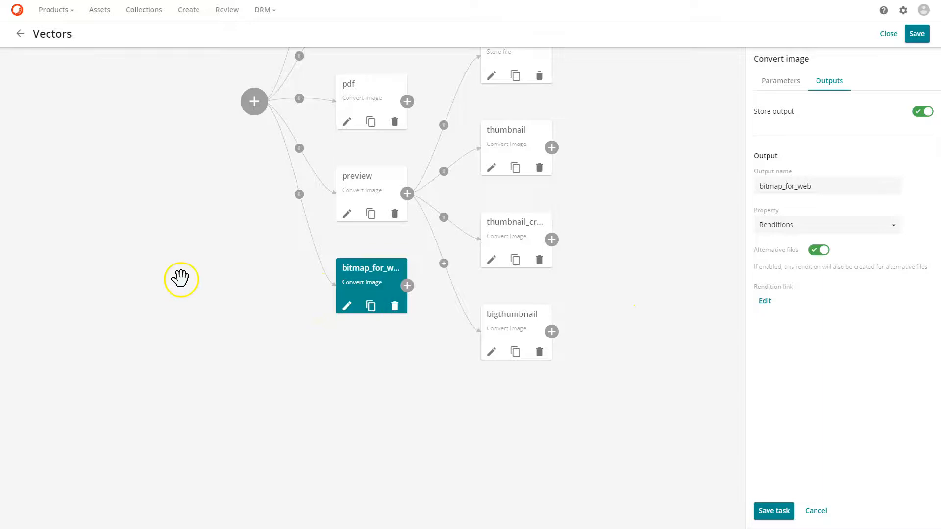
{"action": "left_click", "coordinate": [21, 43]}
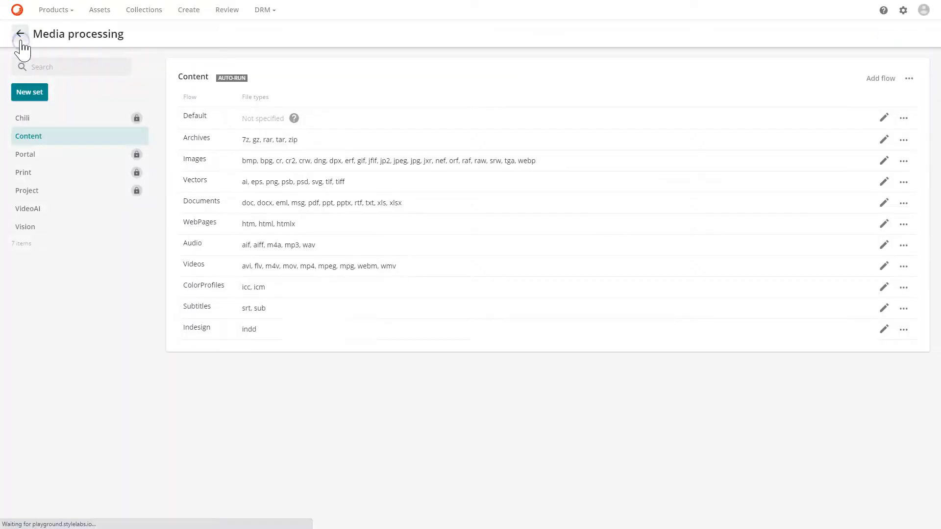
{"action": "left_click", "coordinate": [22, 42]}
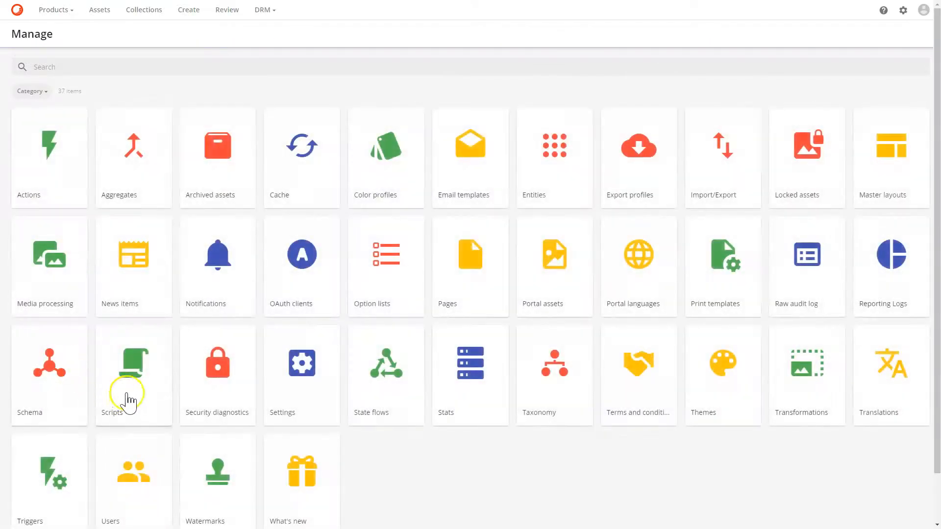
{"action": "left_click", "coordinate": [129, 399]}
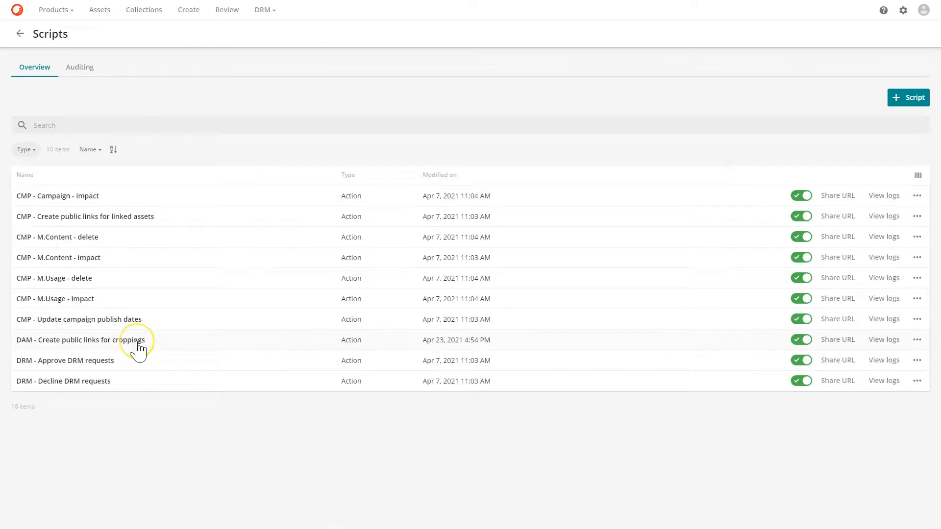
{"action": "left_click", "coordinate": [138, 344]}
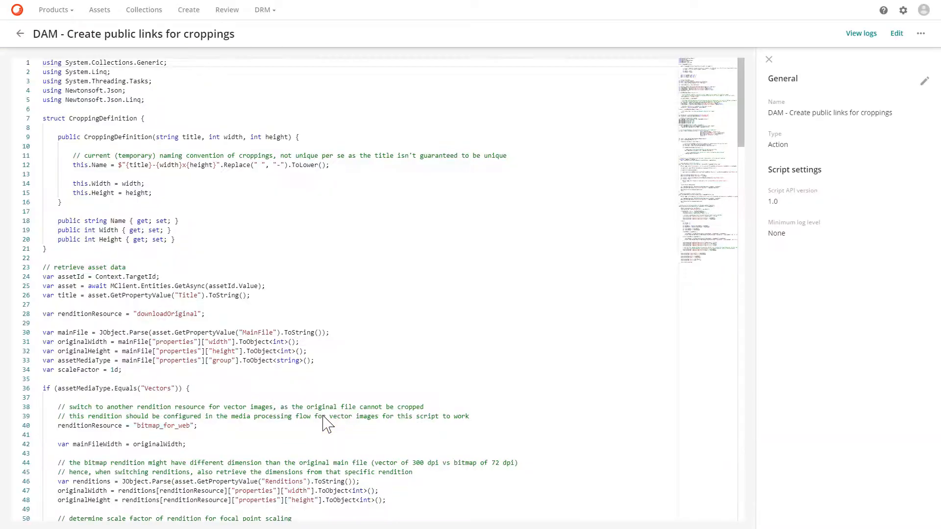
Examine the script's Vectors branch, covering the bitmap_for_web rendition resource, the rendition dimensions and the scaleFactor calculation.
{"action": "scroll", "coordinate": [336, 382], "scroll_direction": "down", "scroll_amount": 7}
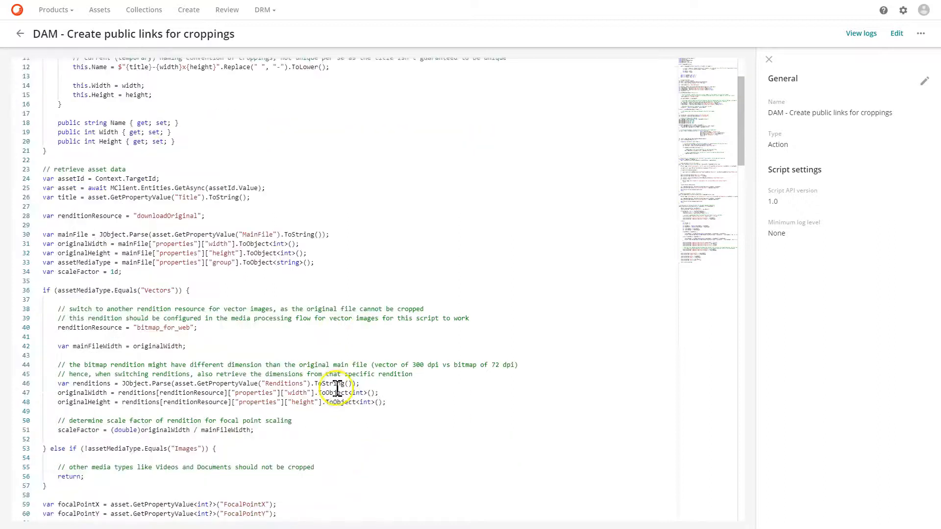
{"action": "left_click_drag", "start_coordinate": [50, 192], "coordinate": [239, 193]}
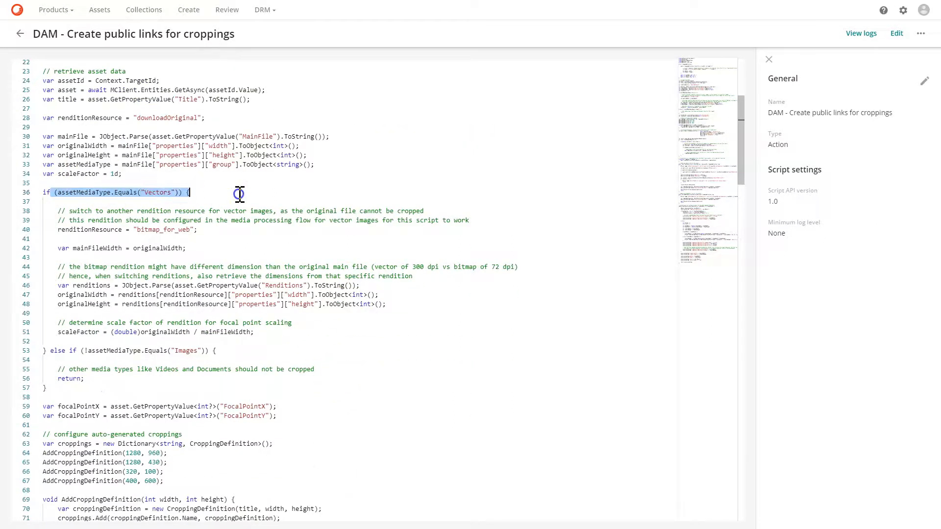
{"action": "left_click_drag", "start_coordinate": [73, 229], "coordinate": [221, 228]}
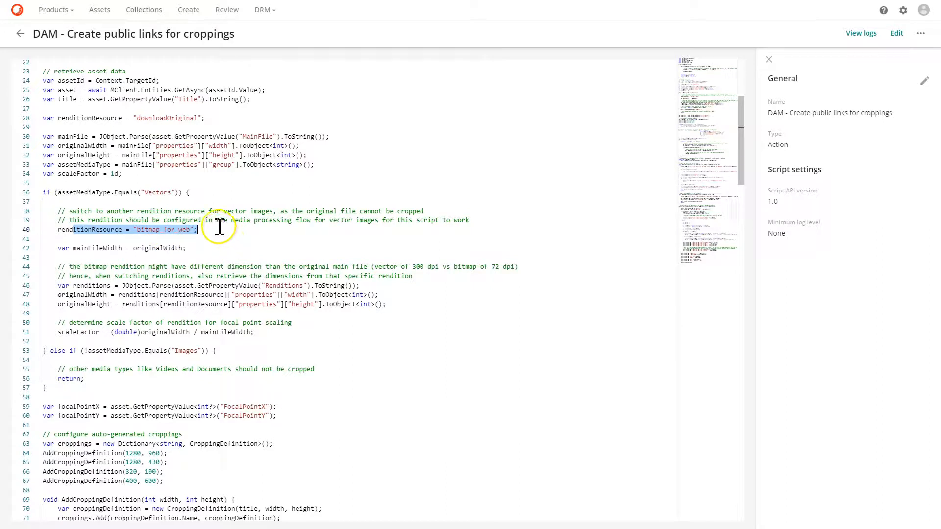
{"action": "left_click_drag", "start_coordinate": [50, 294], "coordinate": [418, 297]}
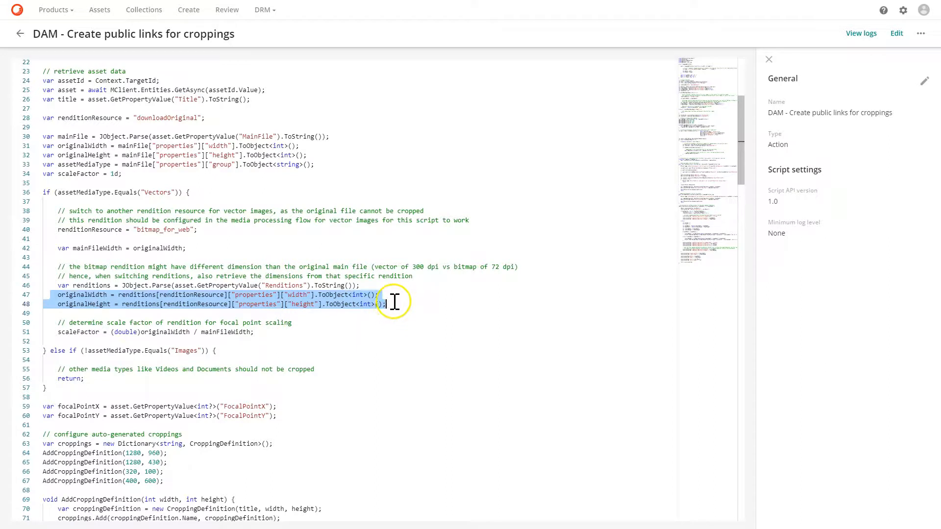
{"action": "left_click_drag", "start_coordinate": [62, 332], "coordinate": [296, 332]}
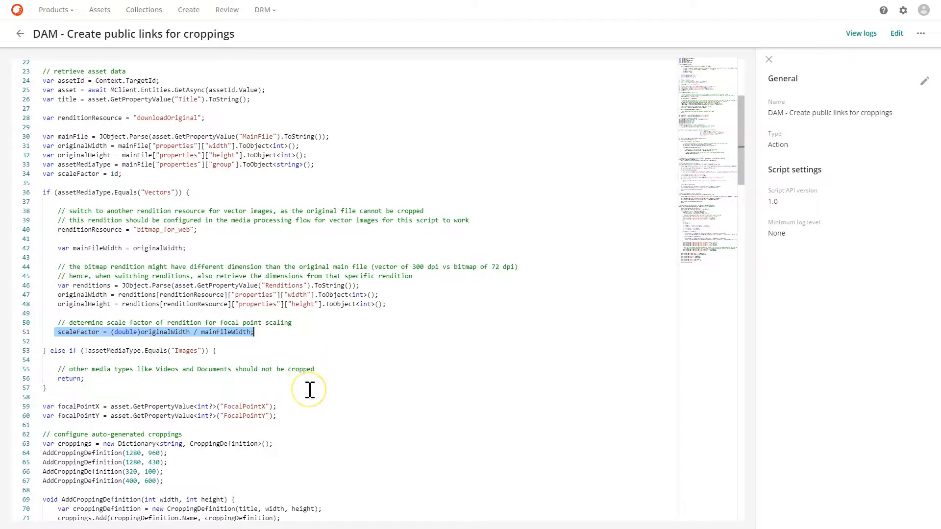
Examine how BuildConversionConfiguration applies scaleFactor to the focal point offsets, and return to the Manage page.
{"action": "scroll", "coordinate": [310, 390], "scroll_direction": "down", "scroll_amount": 15}
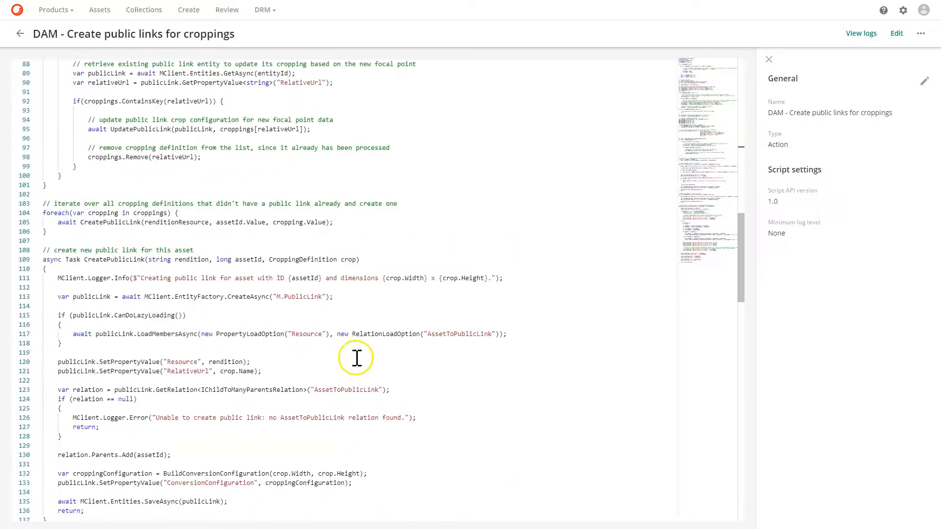
{"action": "scroll", "coordinate": [357, 353], "scroll_direction": "down", "scroll_amount": 9}
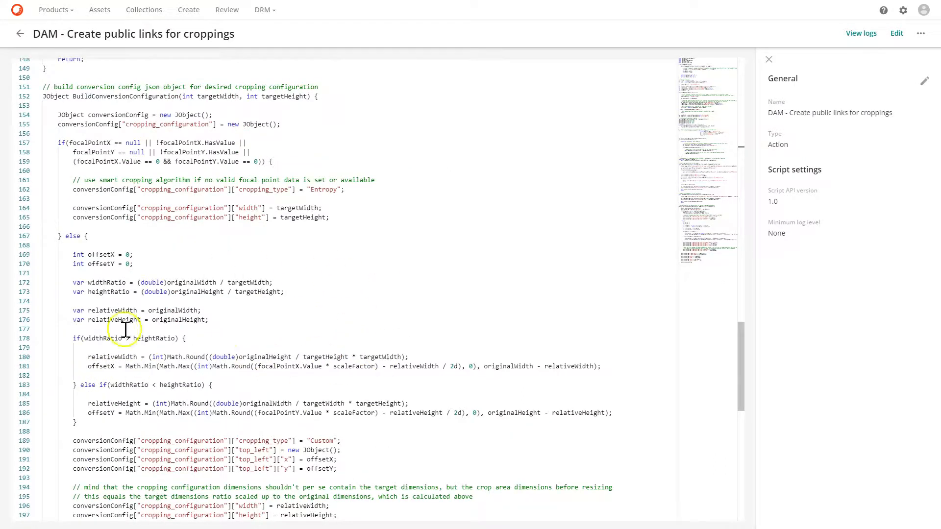
{"action": "left_click_drag", "start_coordinate": [319, 366], "coordinate": [376, 366]}
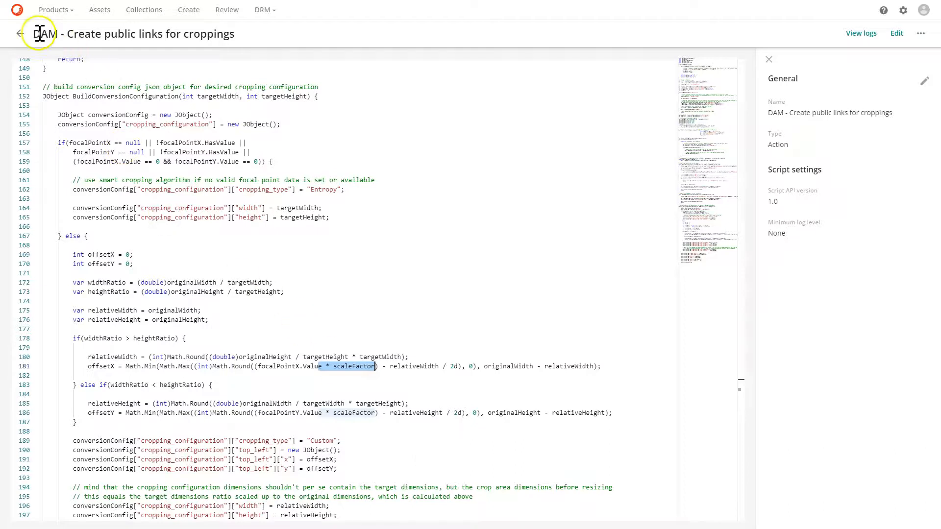
{"action": "left_click", "coordinate": [18, 37]}
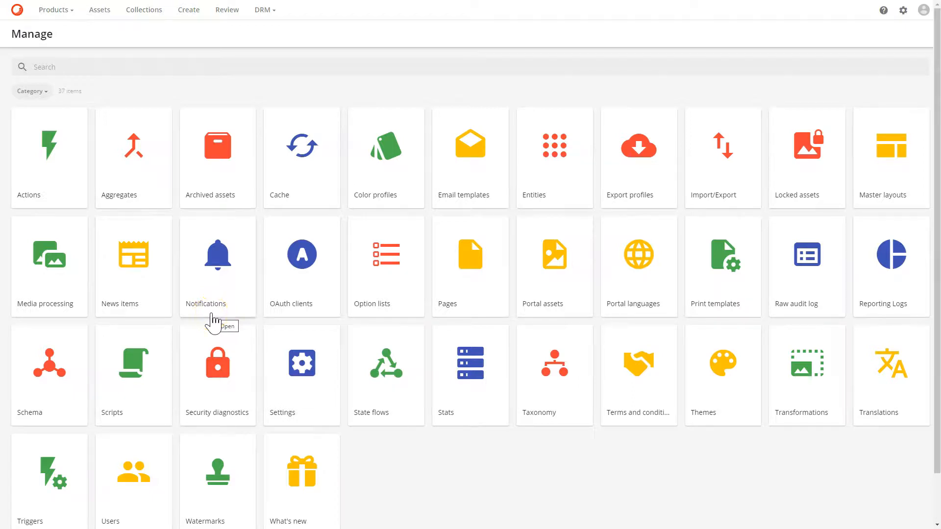
{"action": "left_click", "coordinate": [696, 469]}
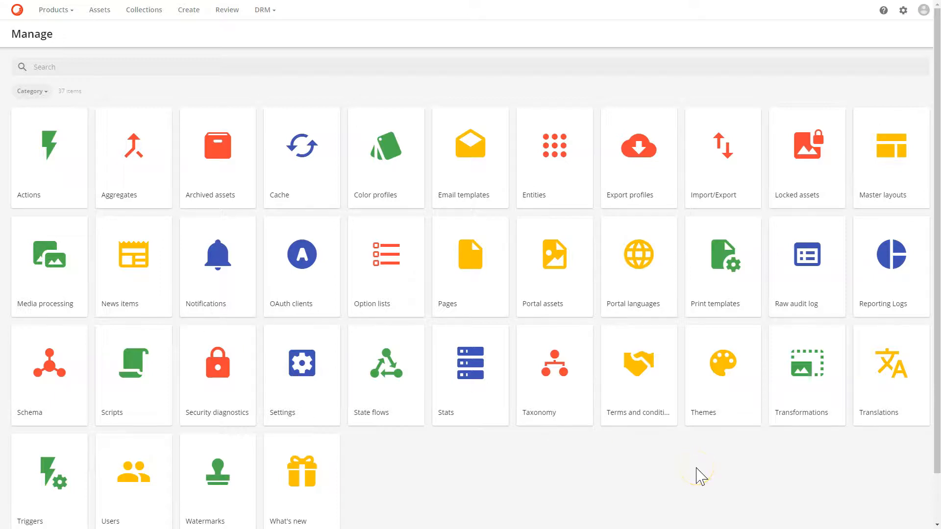
Open the Asset details page in Pages and check the visibility setting of the Entity image viewer without saving.
{"action": "left_click", "coordinate": [461, 278]}
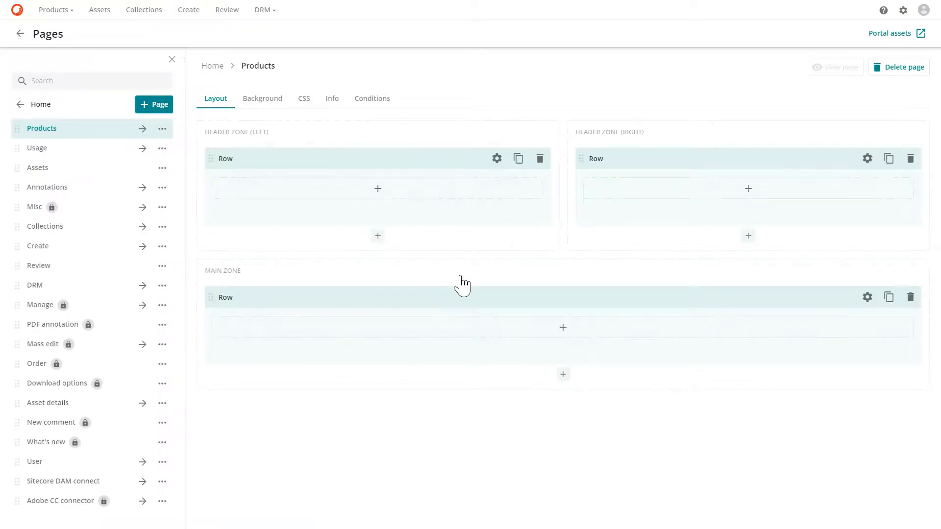
{"action": "left_click", "coordinate": [73, 404]}
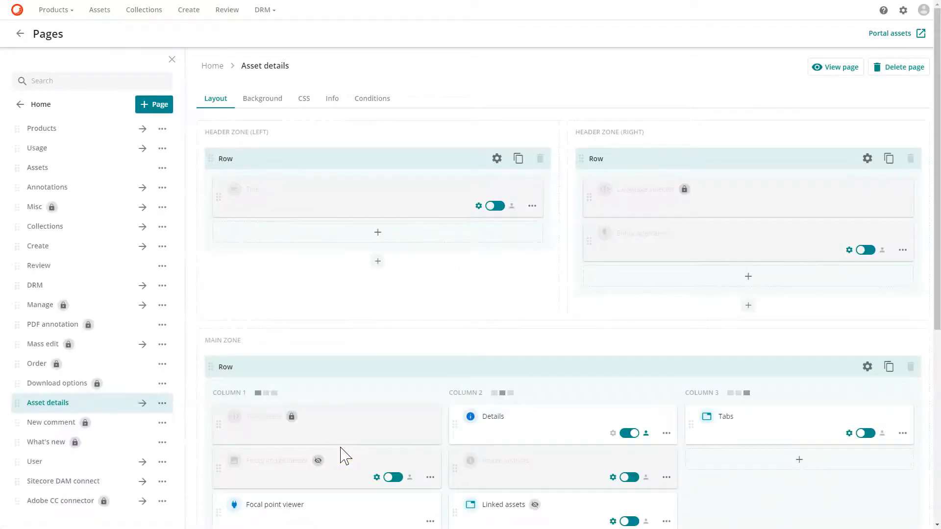
{"action": "scroll", "coordinate": [343, 449], "scroll_direction": "down", "scroll_amount": 5}
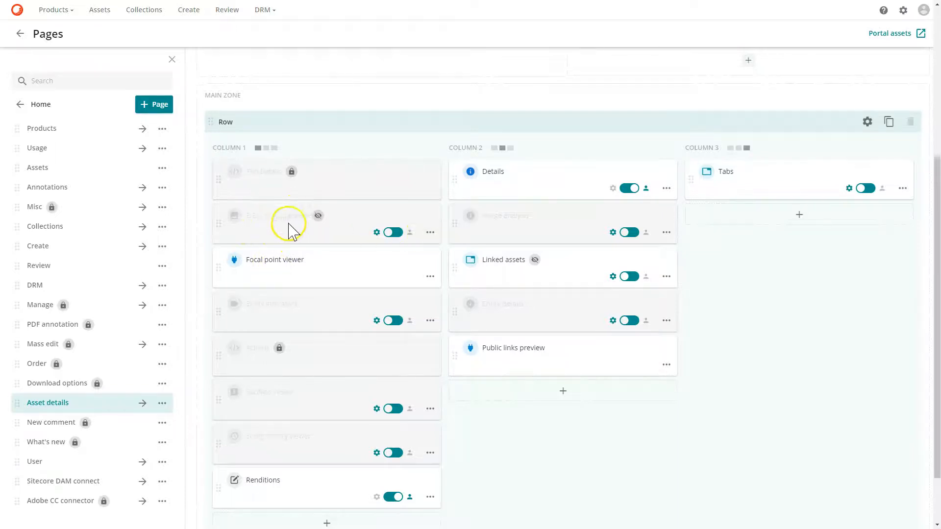
{"action": "left_click", "coordinate": [430, 232]}
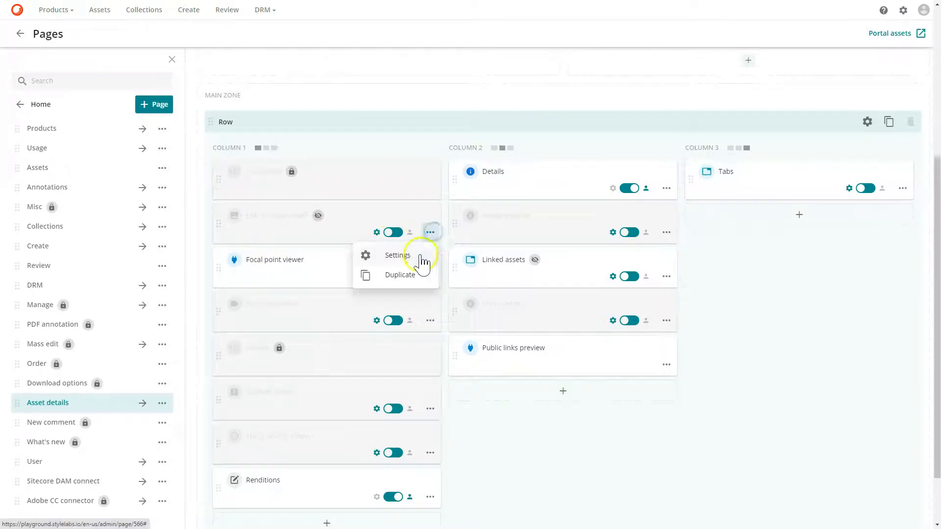
{"action": "left_click", "coordinate": [417, 257]}
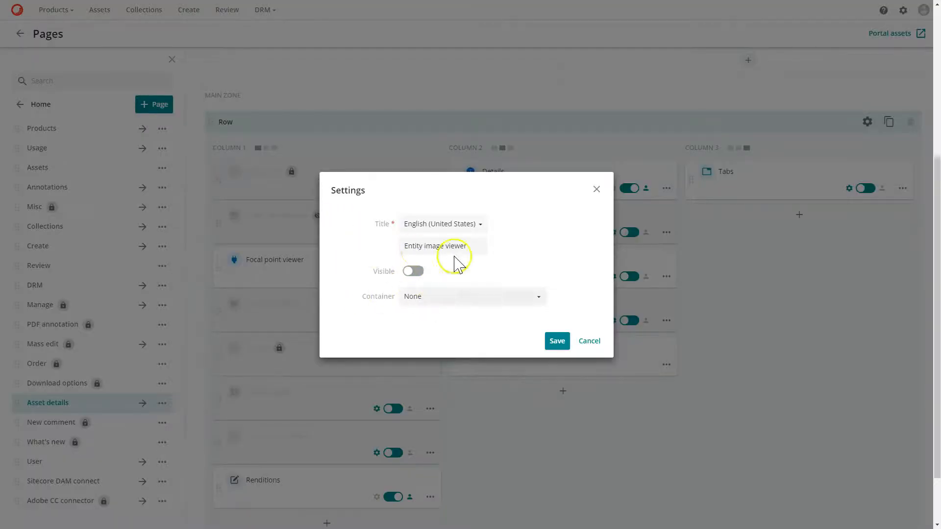
{"action": "left_click", "coordinate": [589, 340]}
Open the Focal point viewer external component from the Asset details page's main zone and view its code.
{"action": "left_click", "coordinate": [431, 277]}
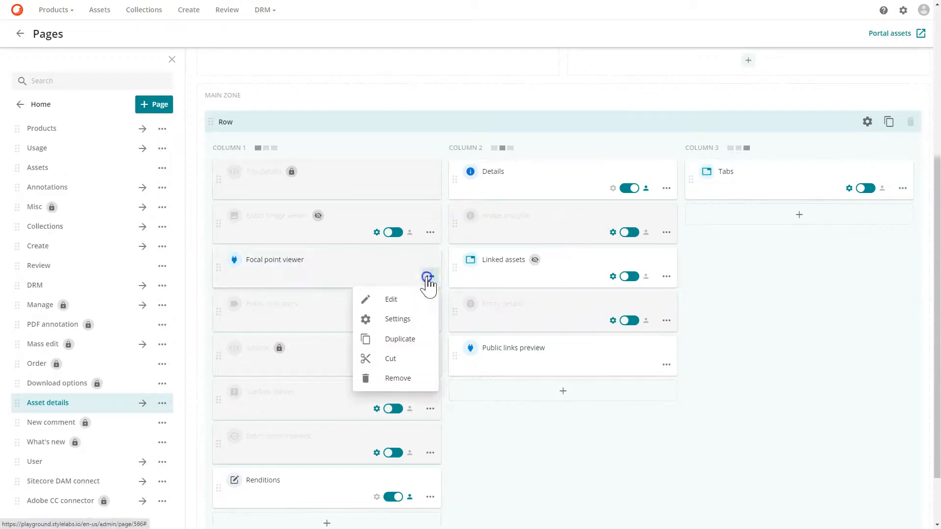
{"action": "left_click", "coordinate": [398, 304]}
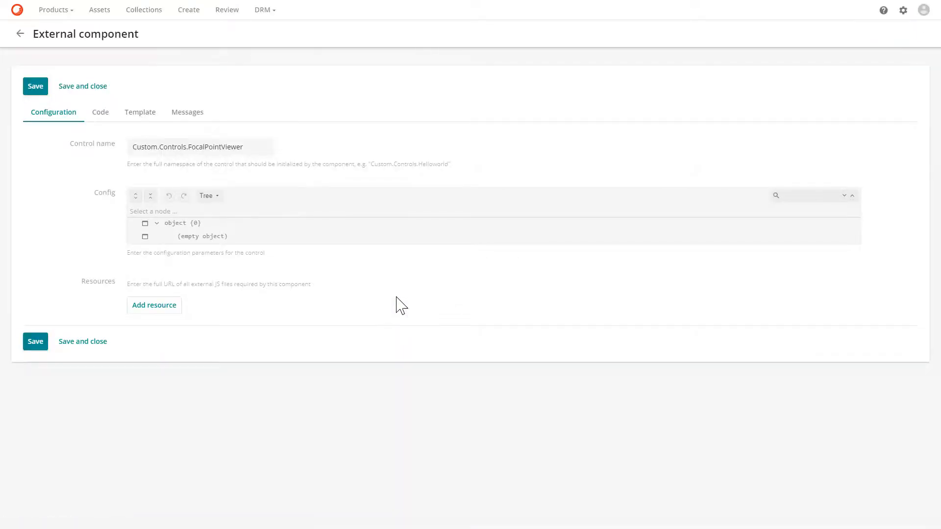
{"action": "left_click", "coordinate": [100, 113]}
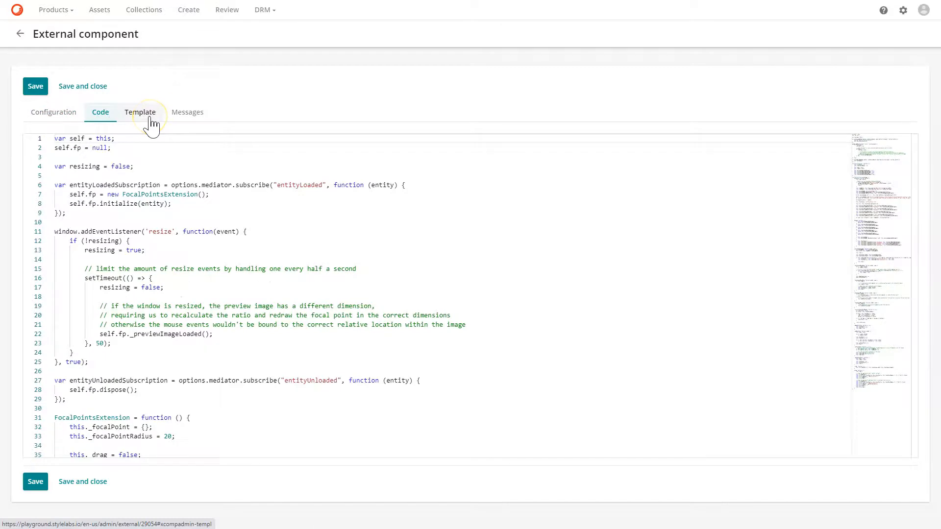
{"action": "left_click", "coordinate": [101, 127]}
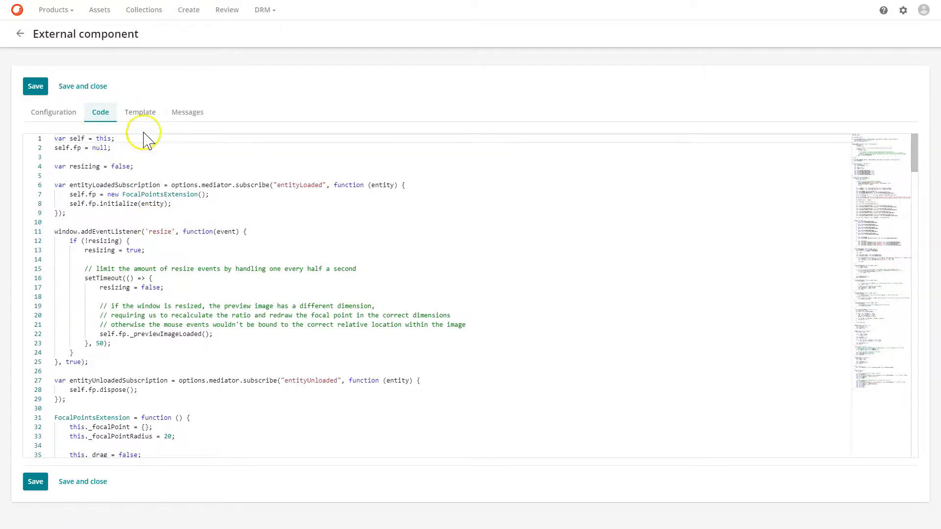
Examine the imagePlaceholder and focalPointViewer blocks in the external component's template.
{"action": "left_click", "coordinate": [141, 114]}
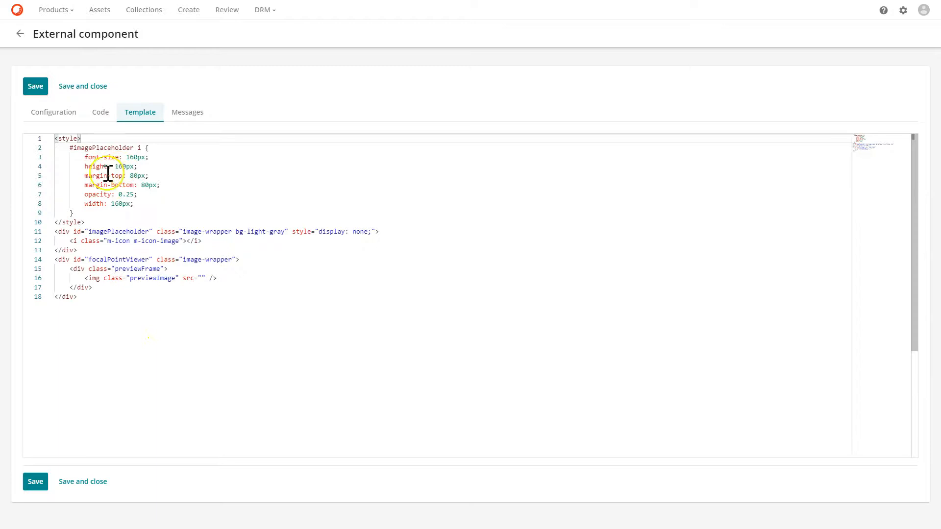
{"action": "left_click_drag", "start_coordinate": [79, 251], "coordinate": [40, 229]}
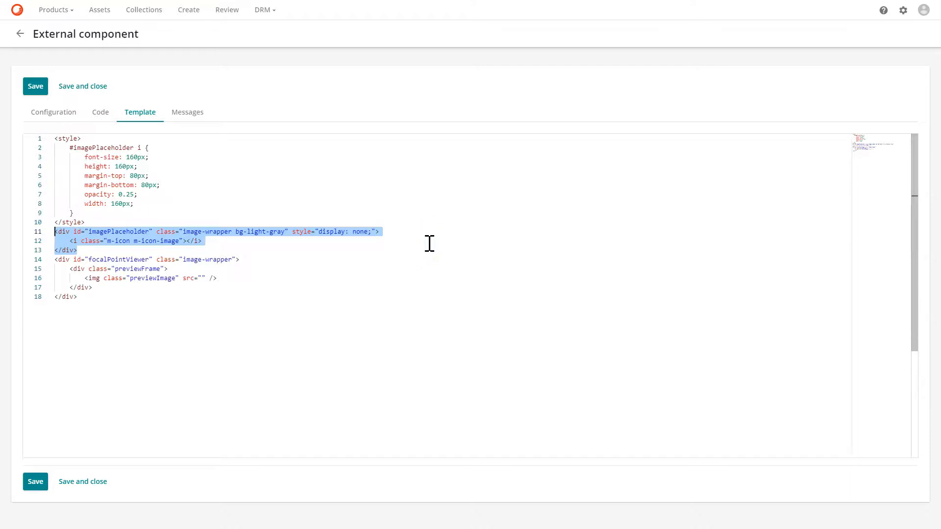
{"action": "left_click_drag", "start_coordinate": [173, 294], "coordinate": [19, 261]}
{"action": "left_click", "coordinate": [156, 308]}
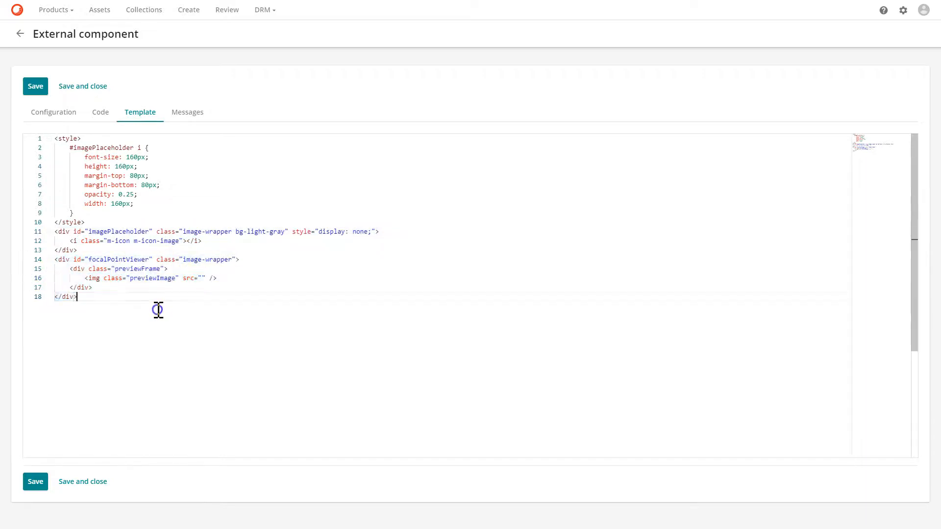
Review the external component's code from the resize listener through the initialize and dispose functions to the _focalCanvasMouseDown handler.
{"action": "left_click", "coordinate": [105, 110]}
{"action": "scroll", "coordinate": [362, 338], "scroll_direction": "down", "scroll_amount": 3}
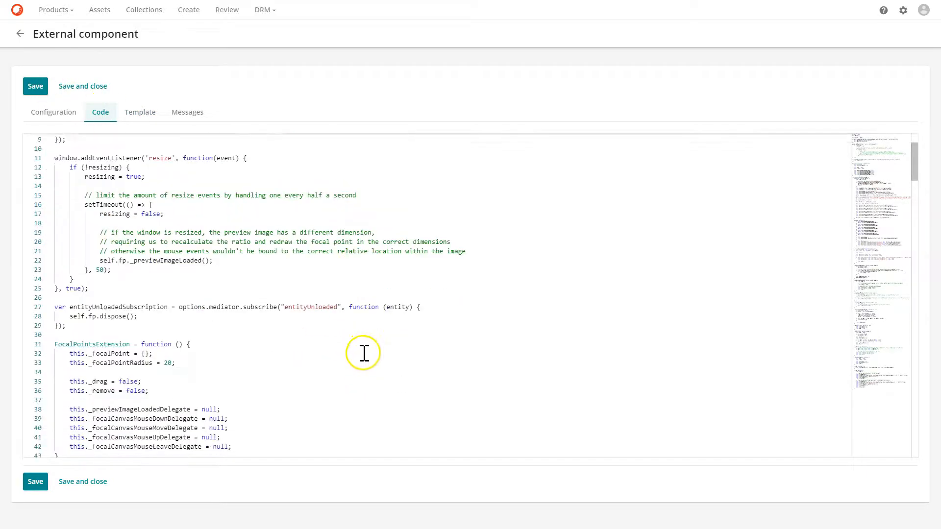
{"action": "scroll", "coordinate": [338, 353], "scroll_direction": "down", "scroll_amount": 5}
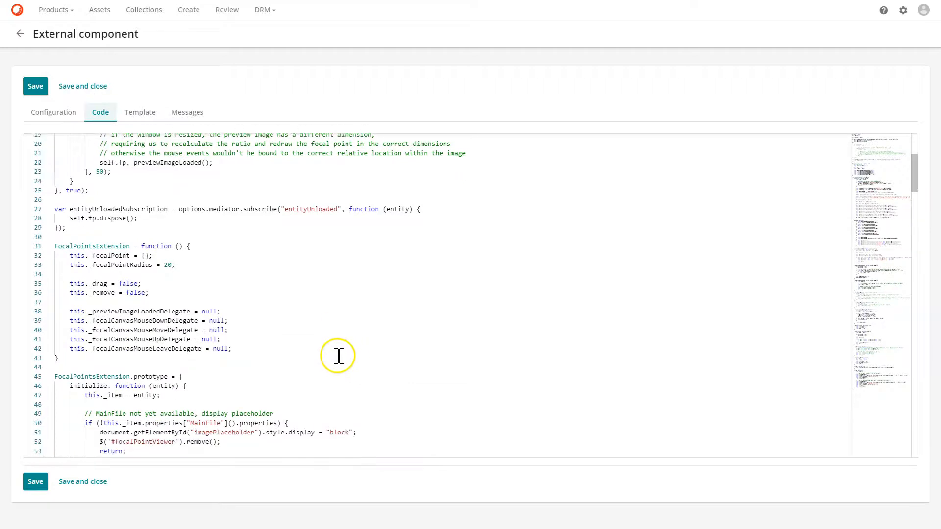
{"action": "scroll", "coordinate": [338, 353], "scroll_direction": "down", "scroll_amount": 6}
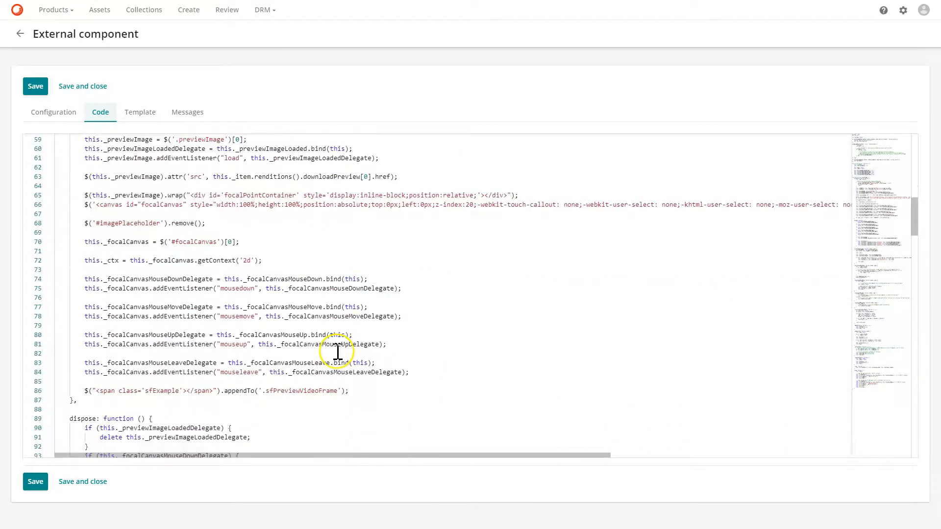
{"action": "scroll", "coordinate": [337, 351], "scroll_direction": "down", "scroll_amount": 9}
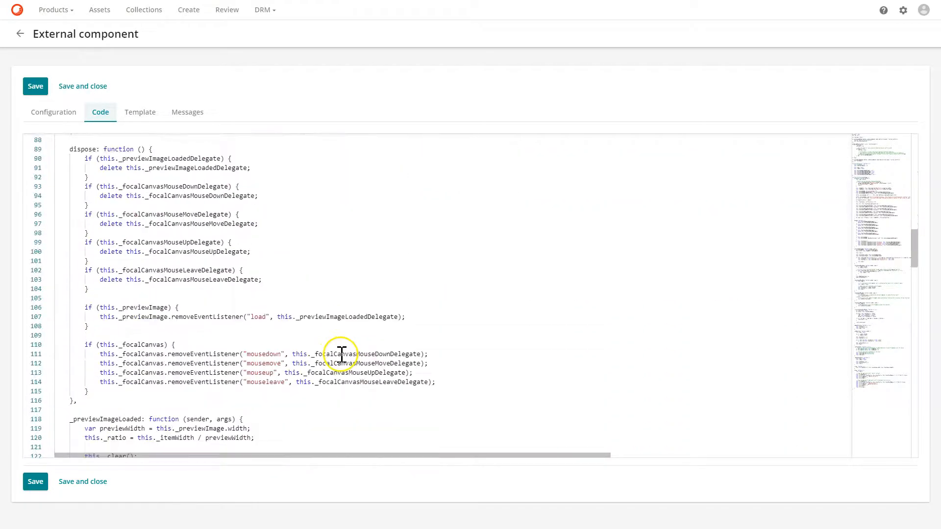
{"action": "scroll", "coordinate": [338, 351], "scroll_direction": "down", "scroll_amount": 3}
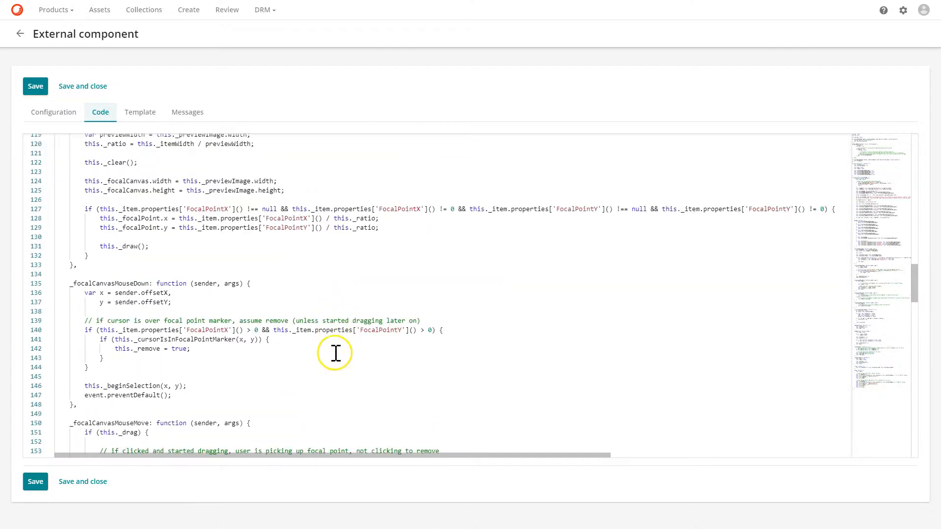
{"action": "scroll", "coordinate": [335, 343], "scroll_direction": "down", "scroll_amount": 3}
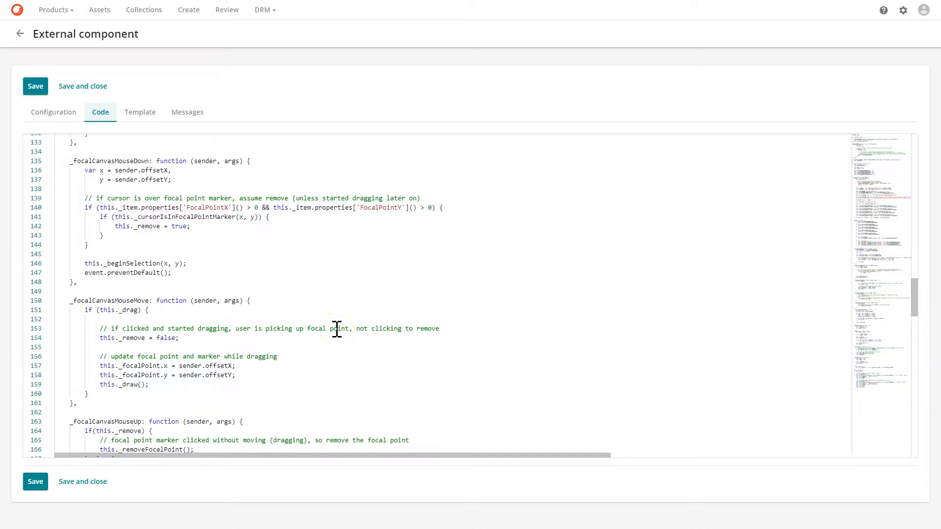
Examine the _focalCanvasMouseMove, _focalCanvasMouseUp and _focalCanvasMouseLeave handlers and the _cursorIsInFocalPointMarker check.
{"action": "scroll", "coordinate": [337, 329], "scroll_direction": "up", "scroll_amount": 1}
{"action": "scroll", "coordinate": [269, 349], "scroll_direction": "down", "scroll_amount": 5}
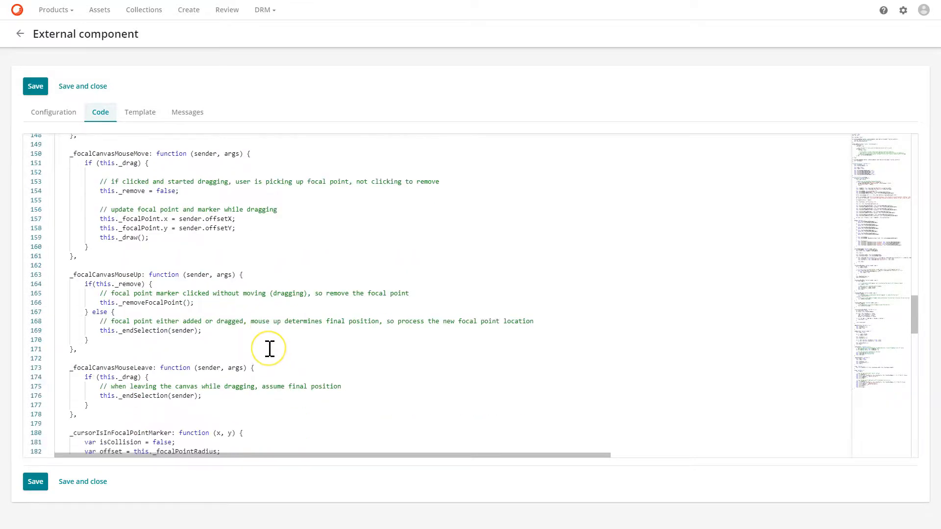
{"action": "scroll", "coordinate": [270, 349], "scroll_direction": "down", "scroll_amount": 2}
{"action": "scroll", "coordinate": [268, 349], "scroll_direction": "down", "scroll_amount": 1}
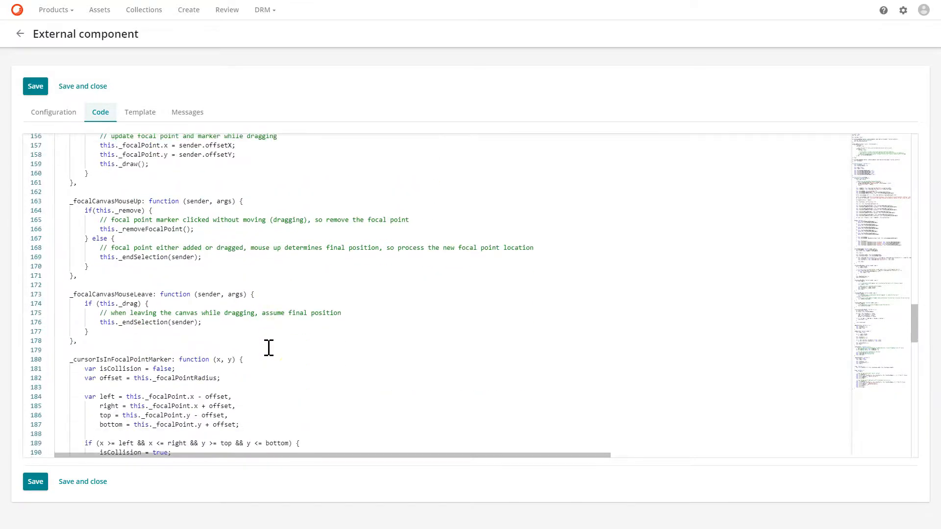
{"action": "scroll", "coordinate": [269, 348], "scroll_direction": "down", "scroll_amount": 3}
{"action": "scroll", "coordinate": [268, 347], "scroll_direction": "down", "scroll_amount": 9}
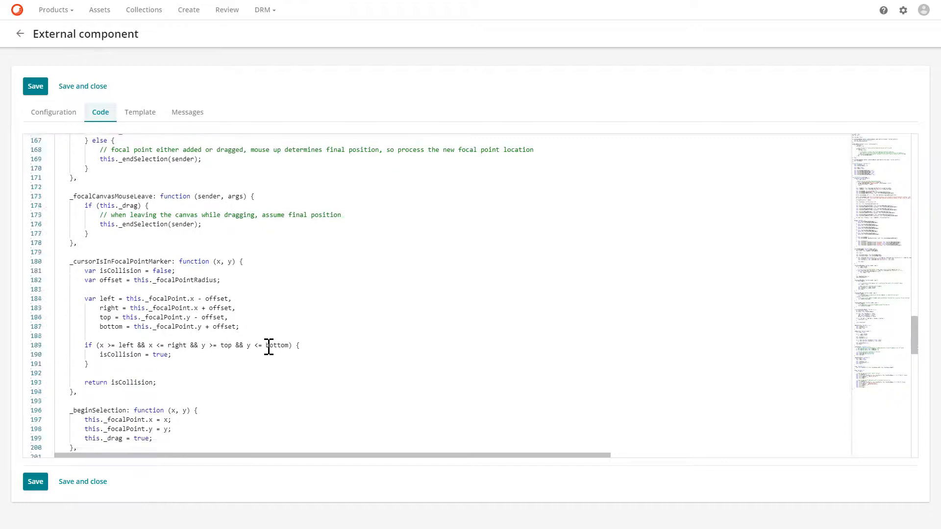
Examine _endSelection and _setFocalPoint, highlighting the lines that store FocalPointX and FocalPointY and save the item.
{"action": "scroll", "coordinate": [269, 346], "scroll_direction": "down", "scroll_amount": 3}
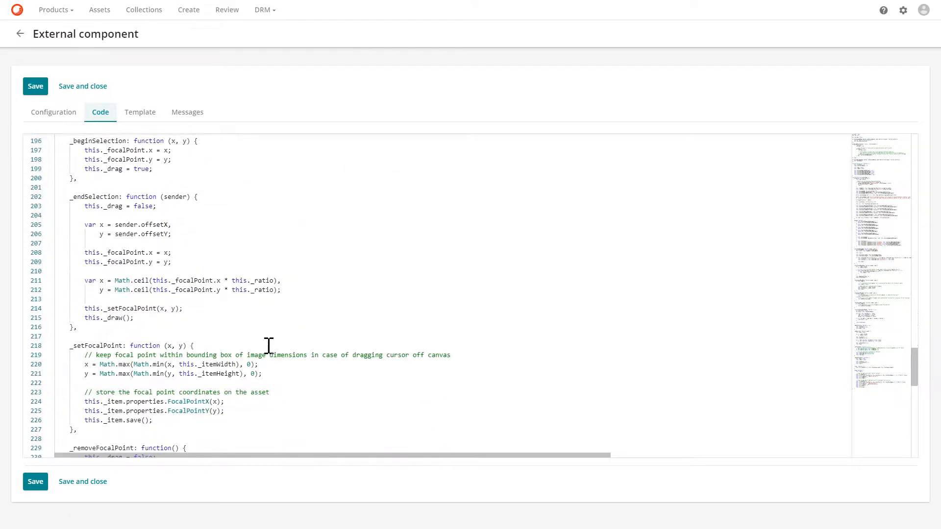
{"action": "scroll", "coordinate": [269, 346], "scroll_direction": "down", "scroll_amount": 2}
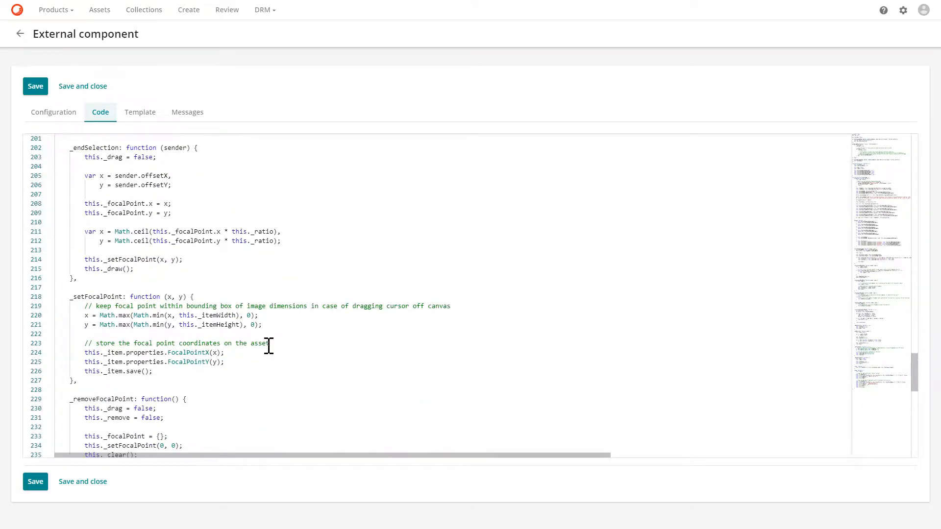
{"action": "left_click_drag", "start_coordinate": [84, 305], "coordinate": [286, 383]}
{"action": "left_click_drag", "start_coordinate": [196, 376], "coordinate": [25, 351]}
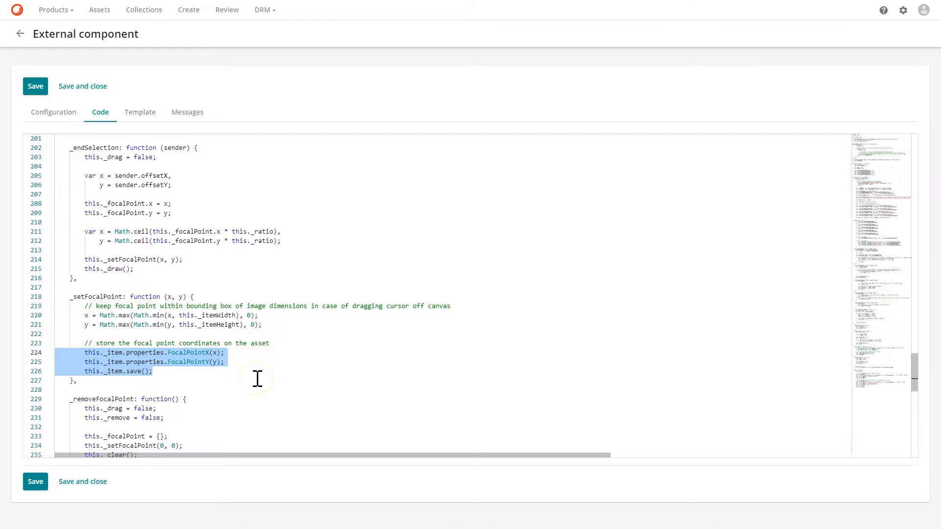
{"action": "scroll", "coordinate": [257, 378], "scroll_direction": "down", "scroll_amount": 1}
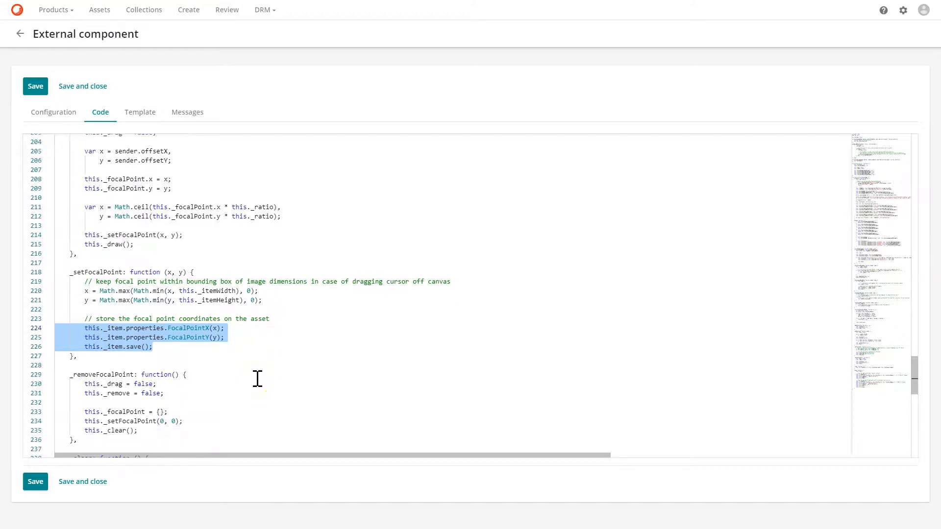
{"action": "scroll", "coordinate": [258, 378], "scroll_direction": "down", "scroll_amount": 3}
Go back to the window resize listener and highlight its setTimeout block and the _previewImageLoaded call.
{"action": "scroll", "coordinate": [258, 378], "scroll_direction": "up", "scroll_amount": 8}
{"action": "scroll", "coordinate": [257, 378], "scroll_direction": "up", "scroll_amount": 10}
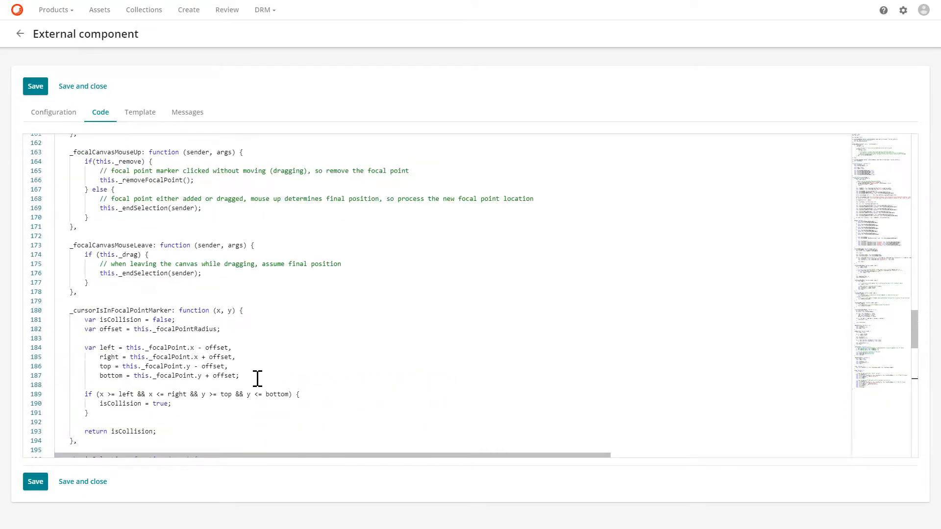
{"action": "scroll", "coordinate": [257, 379], "scroll_direction": "up", "scroll_amount": 10}
{"action": "scroll", "coordinate": [258, 378], "scroll_direction": "up", "scroll_amount": 7}
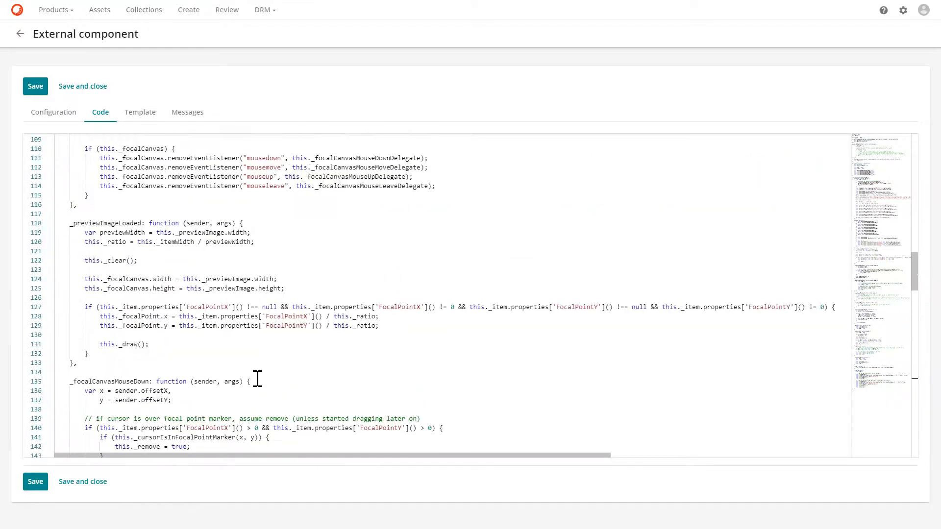
{"action": "scroll", "coordinate": [257, 378], "scroll_direction": "up", "scroll_amount": 12}
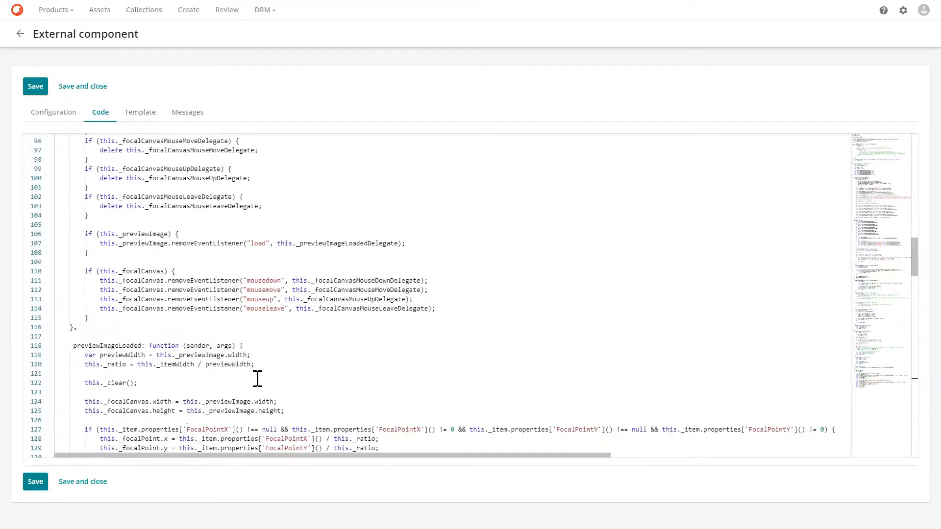
{"action": "scroll", "coordinate": [257, 378], "scroll_direction": "up", "scroll_amount": 10}
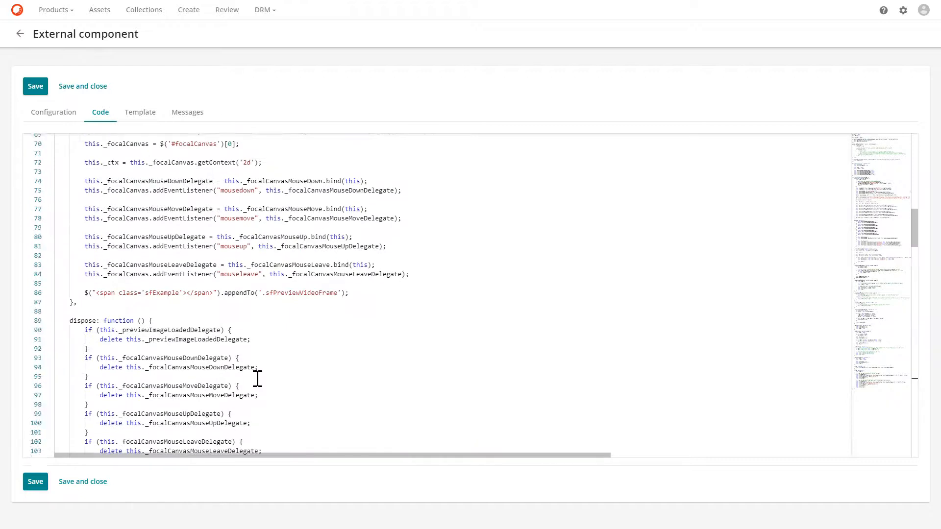
{"action": "scroll", "coordinate": [257, 379], "scroll_direction": "up", "scroll_amount": 1}
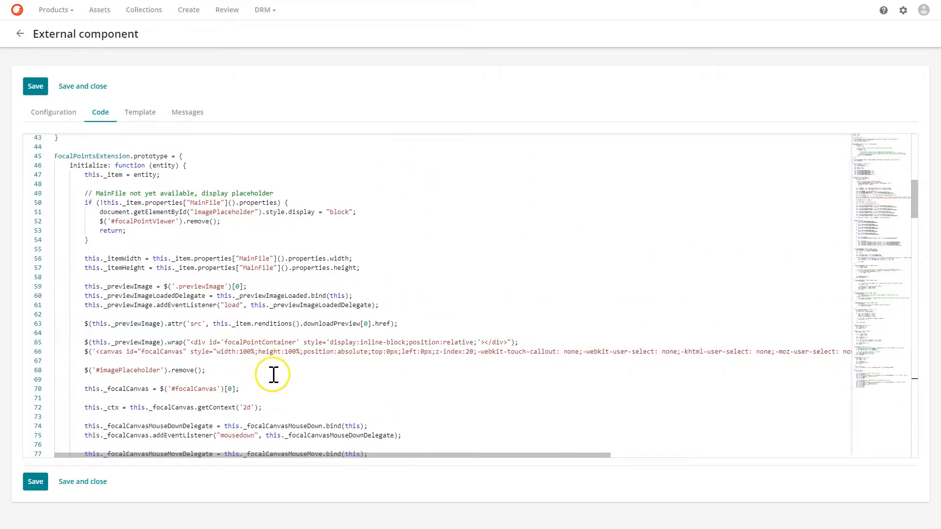
{"action": "scroll", "coordinate": [270, 380], "scroll_direction": "up", "scroll_amount": 4}
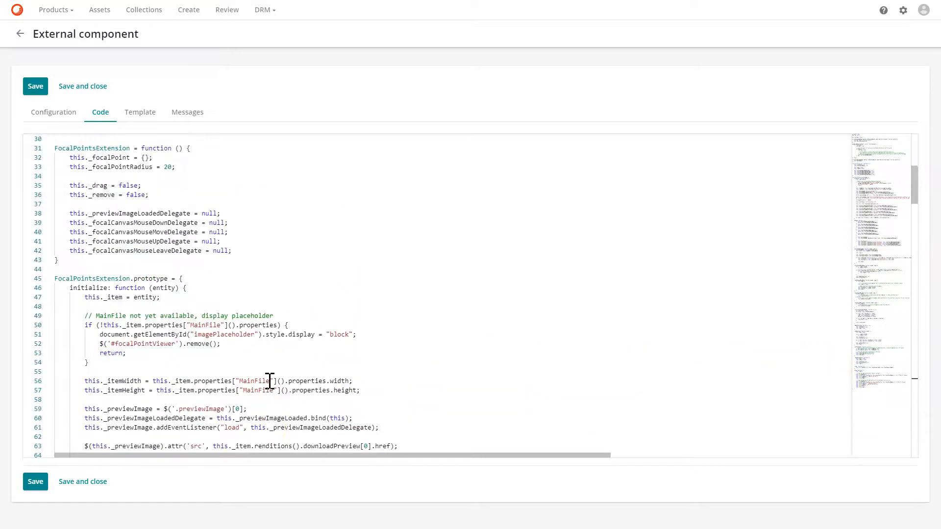
{"action": "scroll", "coordinate": [265, 385], "scroll_direction": "up", "scroll_amount": 6}
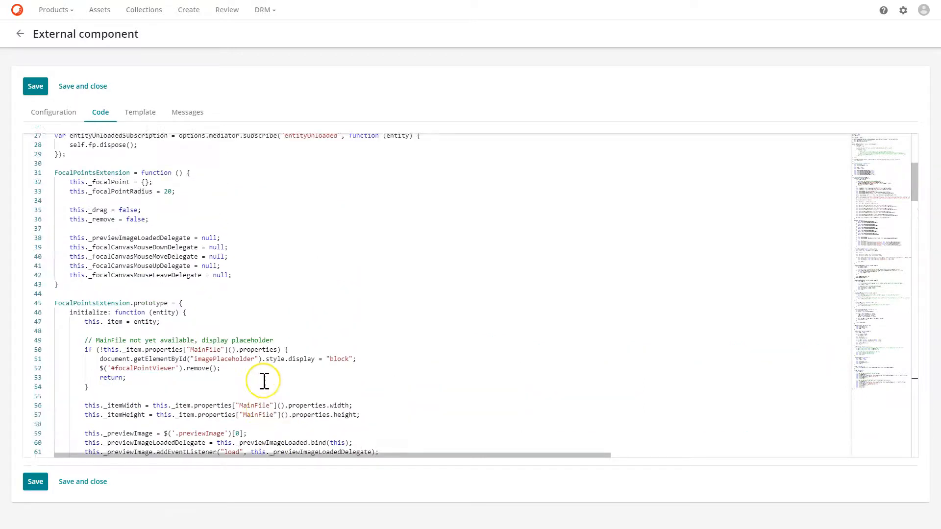
{"action": "scroll", "coordinate": [264, 382], "scroll_direction": "up", "scroll_amount": 3}
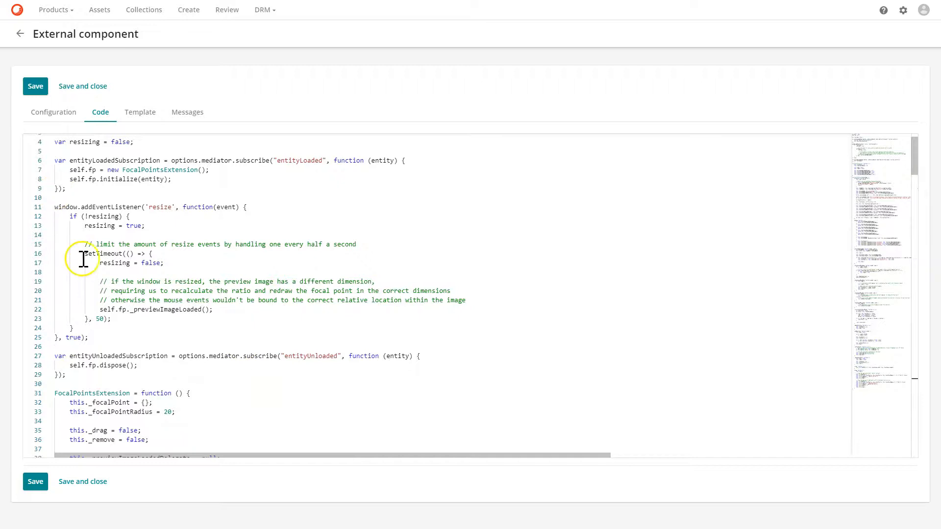
{"action": "left_click_drag", "start_coordinate": [85, 244], "coordinate": [234, 319]}
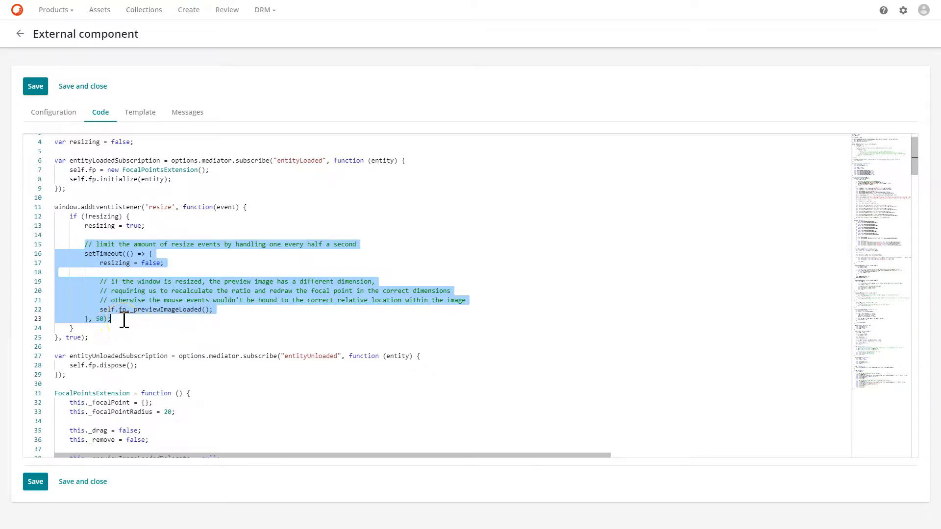
{"action": "left_click_drag", "start_coordinate": [123, 309], "coordinate": [213, 310]}
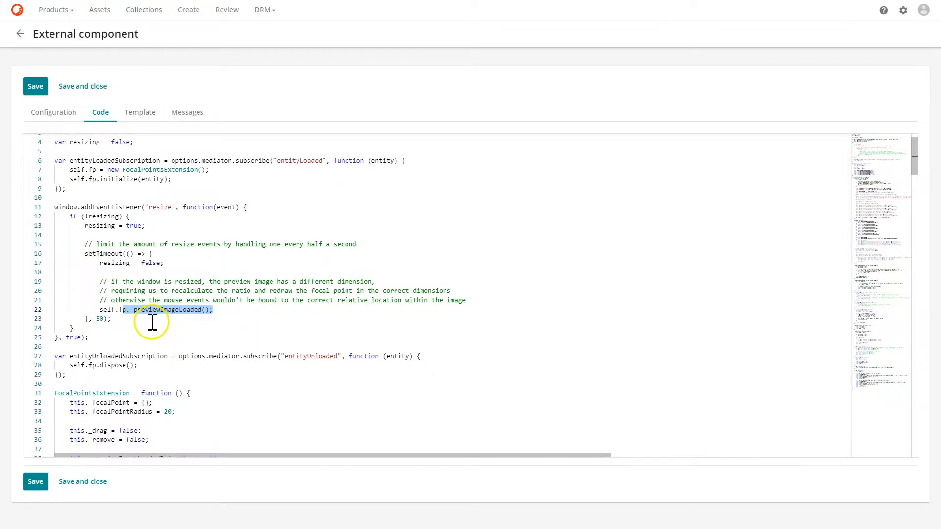
Examine how _previewImageLoaded recalculates the ratio and redraws the focal point, and return to the Asset details page without saving.
{"action": "scroll", "coordinate": [196, 254], "scroll_direction": "down", "scroll_amount": 8}
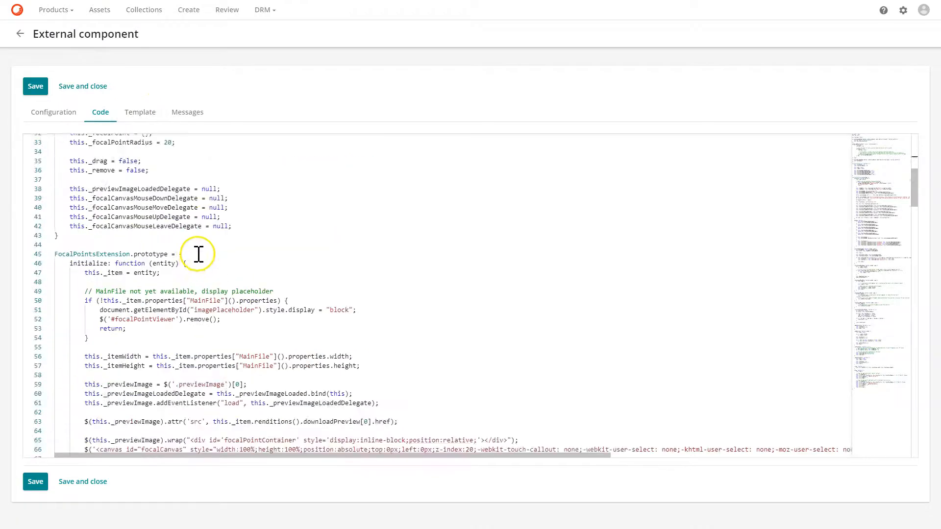
{"action": "scroll", "coordinate": [196, 244], "scroll_direction": "down", "scroll_amount": 1}
{"action": "scroll", "coordinate": [196, 242], "scroll_direction": "down", "scroll_amount": 2}
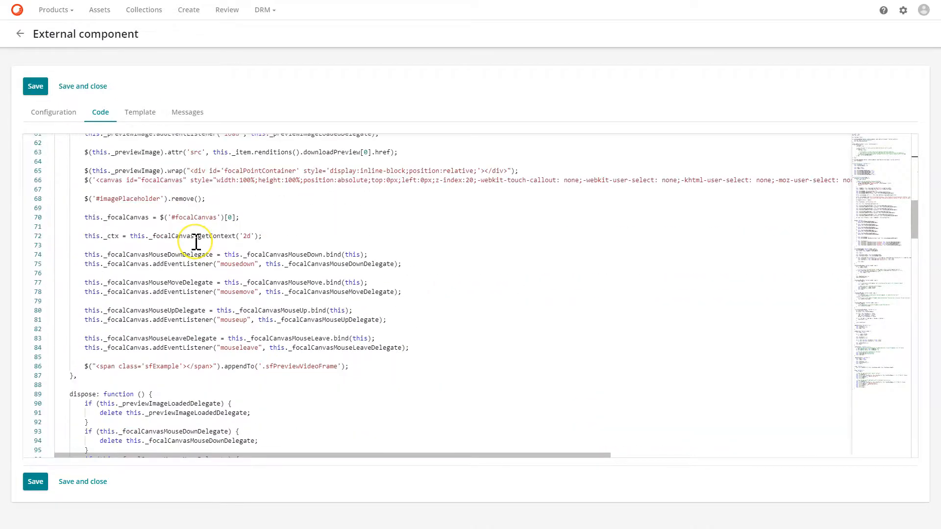
{"action": "scroll", "coordinate": [196, 242], "scroll_direction": "down", "scroll_amount": 4}
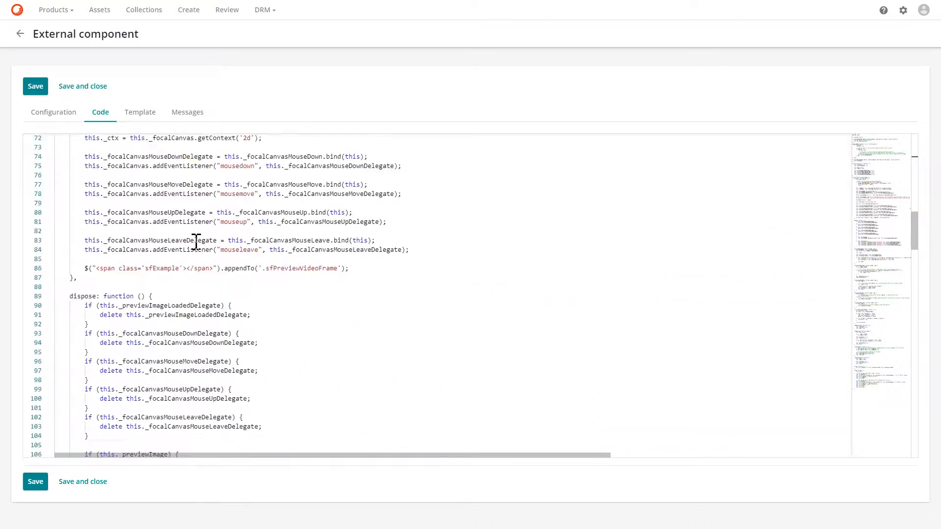
{"action": "scroll", "coordinate": [196, 239], "scroll_direction": "down", "scroll_amount": 6}
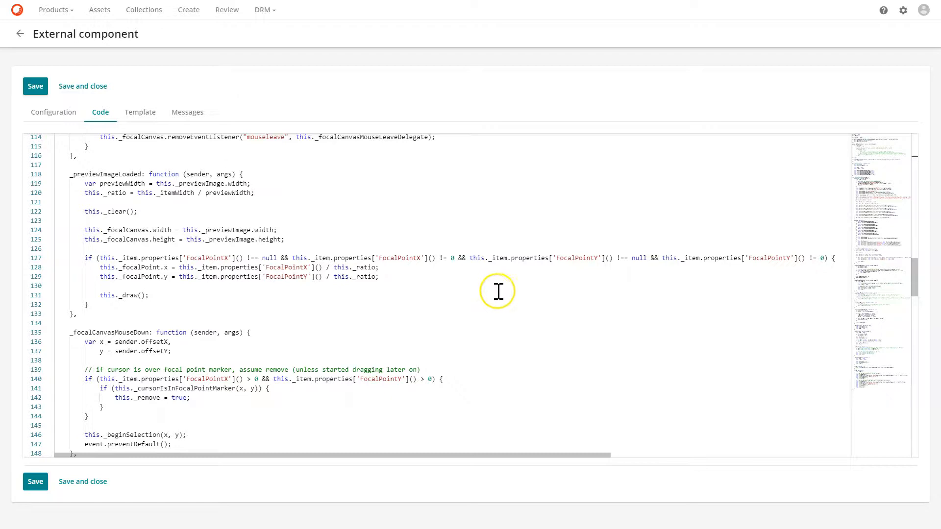
{"action": "scroll", "coordinate": [498, 292], "scroll_direction": "down", "scroll_amount": 2}
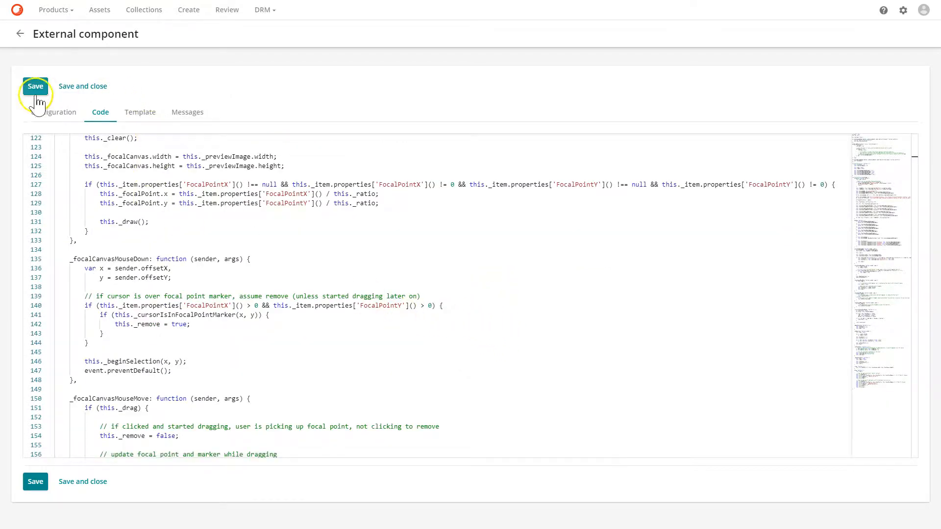
{"action": "left_click", "coordinate": [19, 35]}
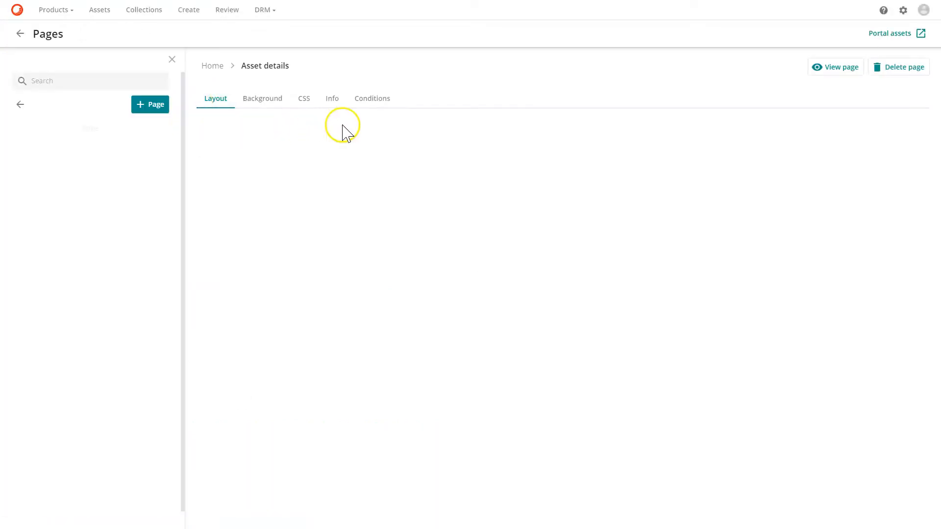
Open the Details component from the Asset details page's main zone and view the settings of its Focal point member group.
{"action": "scroll", "coordinate": [484, 351], "scroll_direction": "down", "scroll_amount": 3}
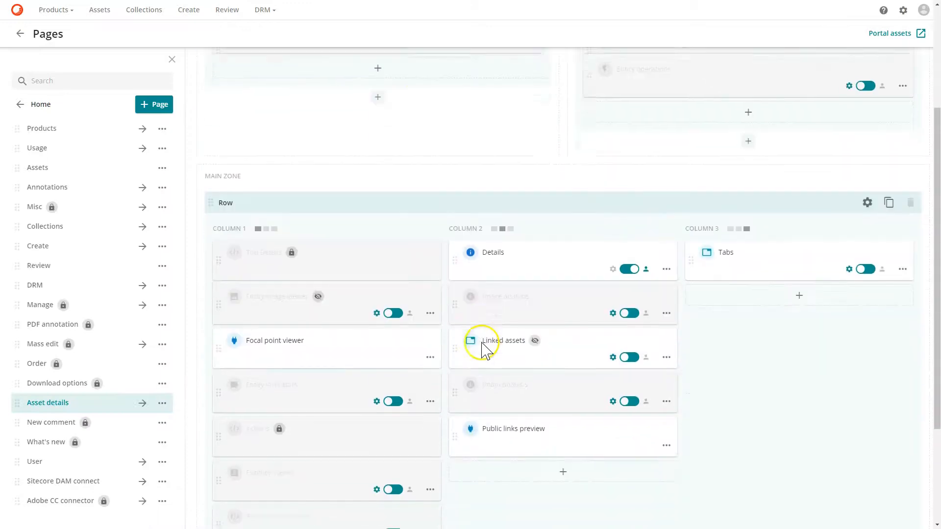
{"action": "scroll", "coordinate": [484, 351], "scroll_direction": "down", "scroll_amount": 3}
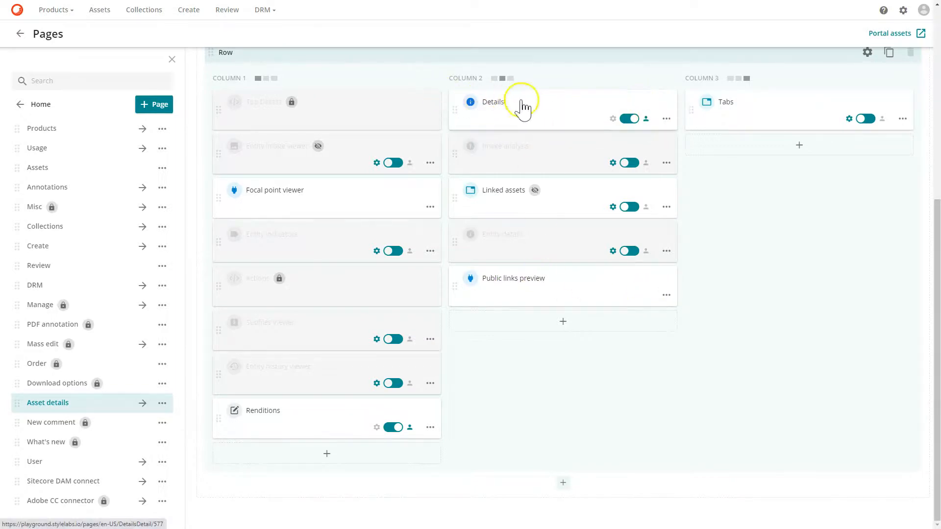
{"action": "left_click", "coordinate": [667, 119]}
{"action": "left_click", "coordinate": [629, 139]}
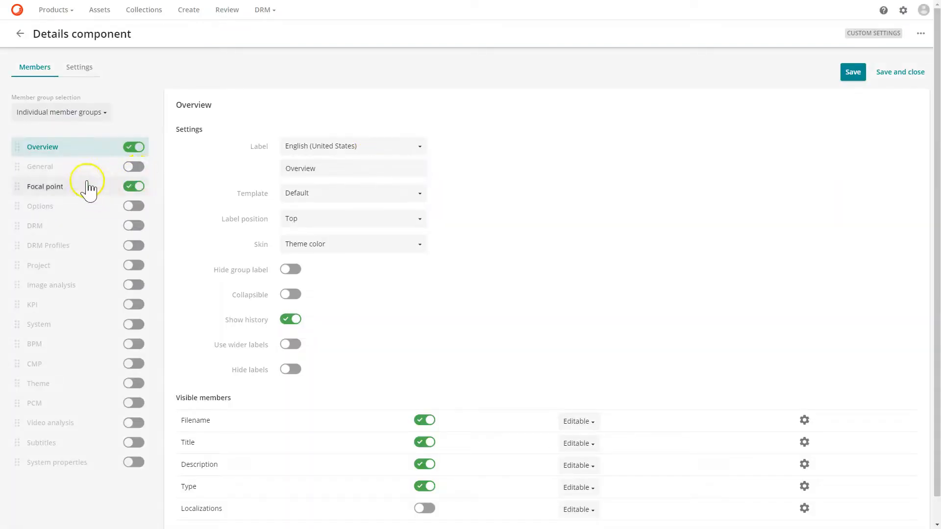
{"action": "left_click", "coordinate": [63, 191]}
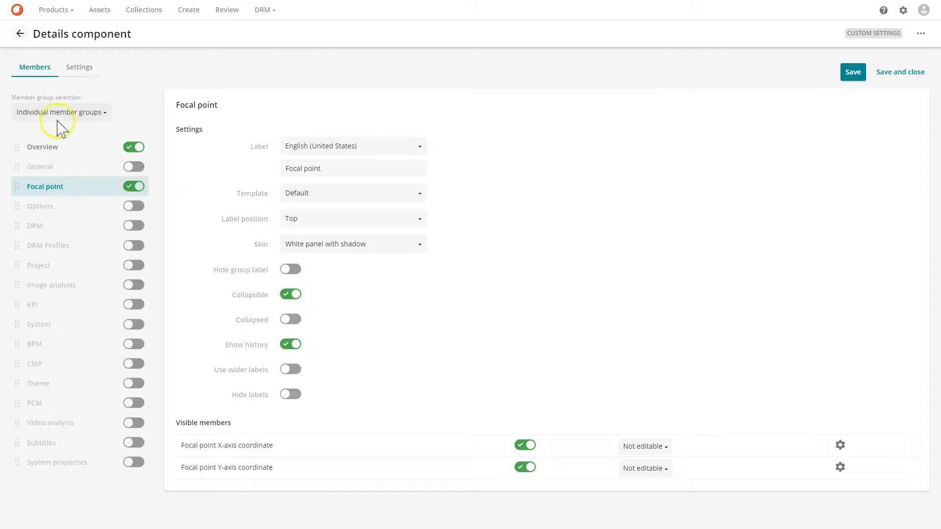
Return to the Asset details page and open the Public links preview component from the main zone.
{"action": "left_click", "coordinate": [20, 35]}
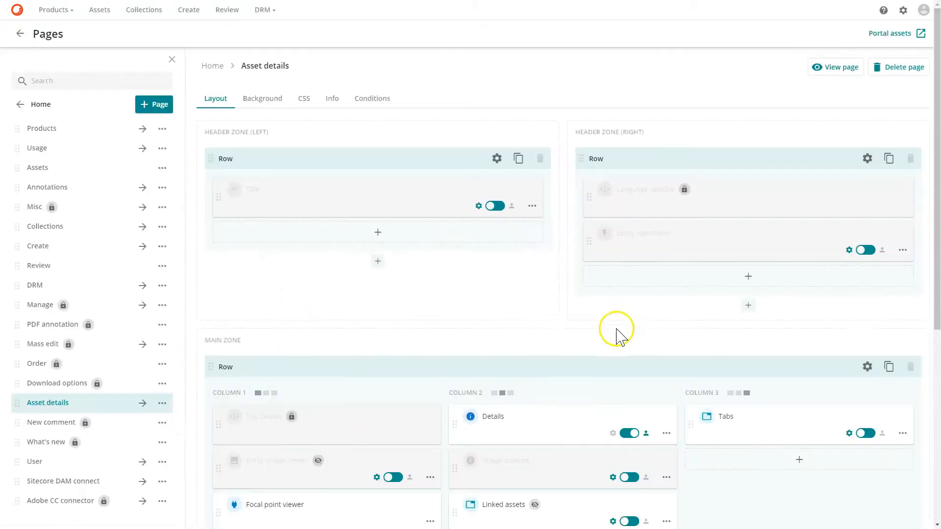
{"action": "scroll", "coordinate": [616, 332], "scroll_direction": "down", "scroll_amount": 5}
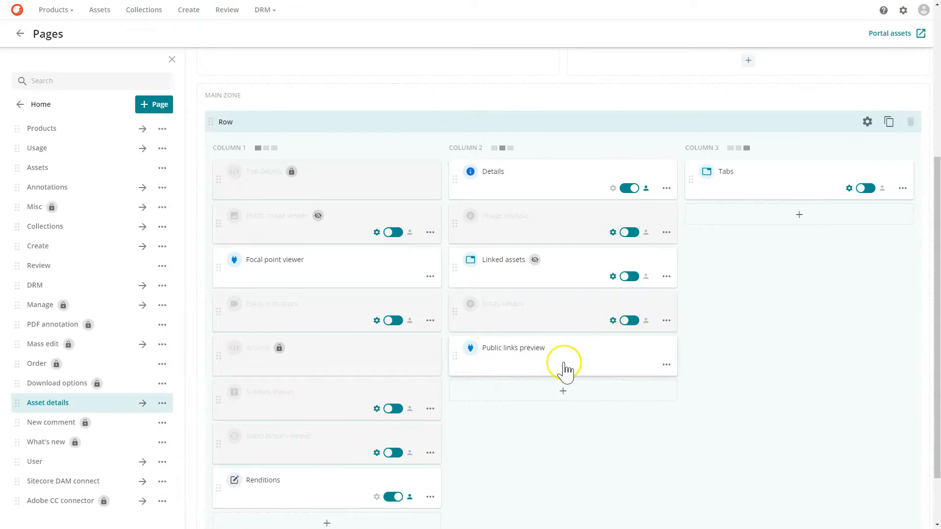
{"action": "left_click", "coordinate": [665, 364]}
{"action": "left_click", "coordinate": [635, 386]}
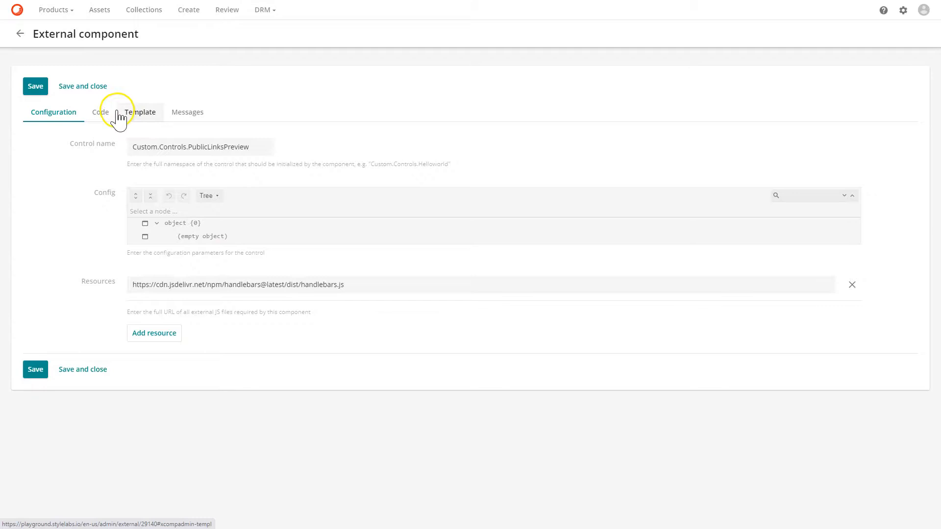
Examine the Public links preview component's template, covering its styles, headerTemplate and listItemTemplate.
{"action": "left_click", "coordinate": [120, 114]}
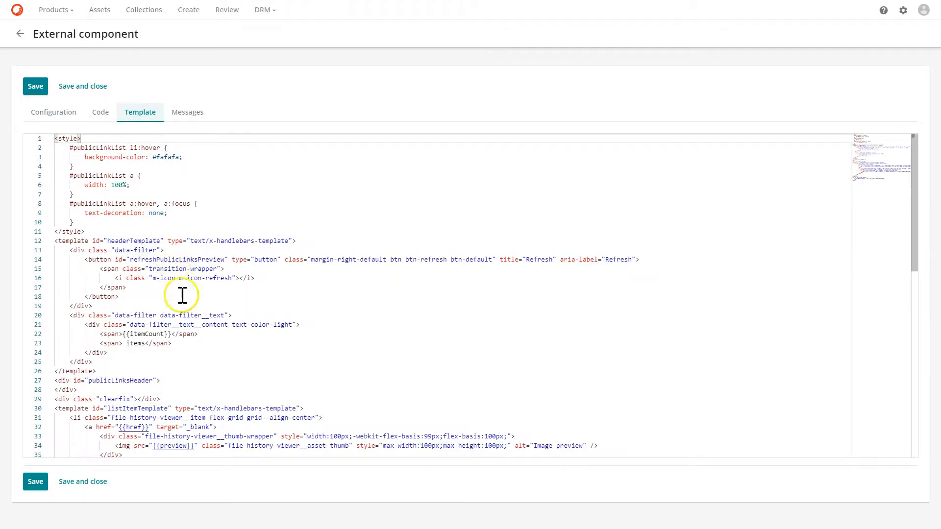
{"action": "scroll", "coordinate": [186, 314], "scroll_direction": "down", "scroll_amount": 1}
{"action": "scroll", "coordinate": [205, 341], "scroll_direction": "down", "scroll_amount": 1}
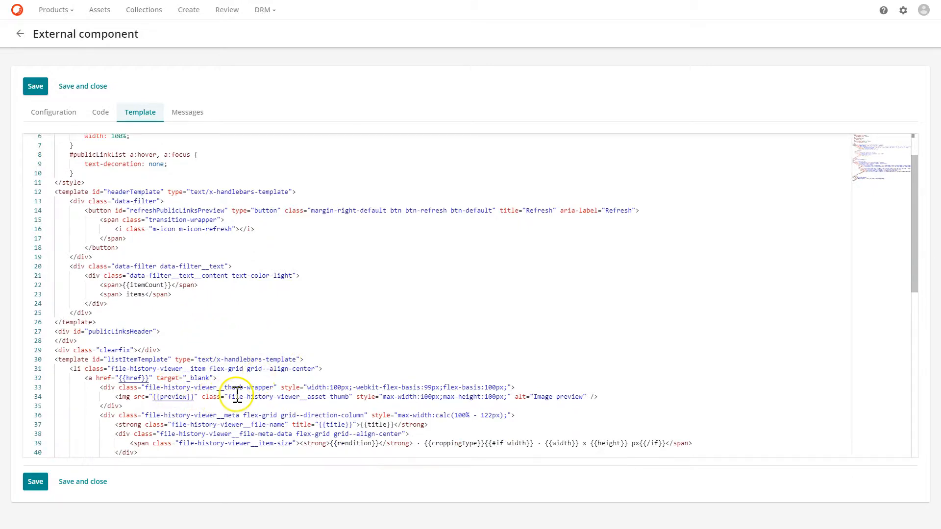
{"action": "scroll", "coordinate": [240, 393], "scroll_direction": "down", "scroll_amount": 1}
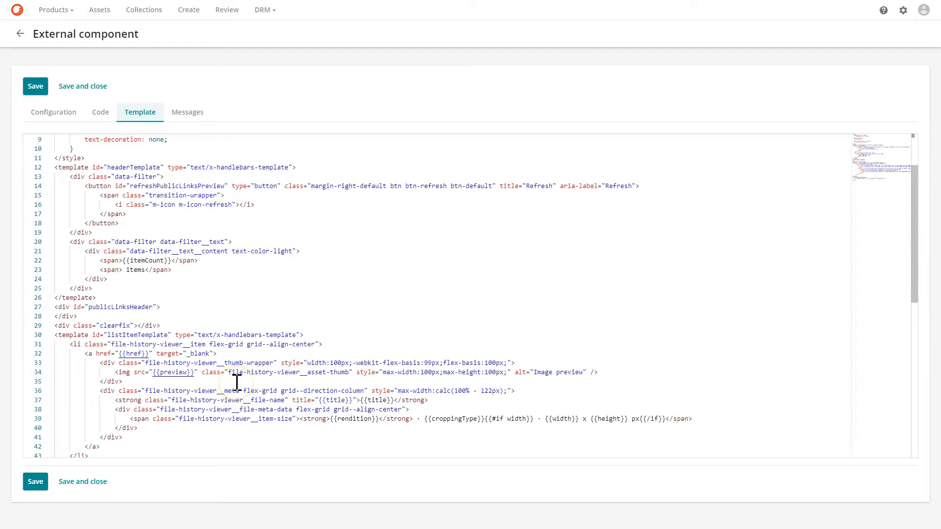
{"action": "scroll", "coordinate": [383, 362], "scroll_direction": "up", "scroll_amount": 1}
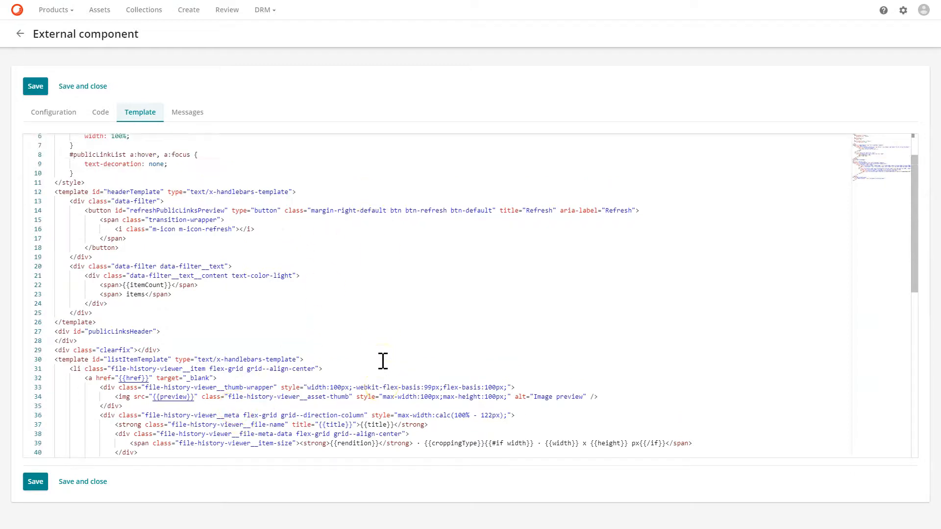
{"action": "scroll", "coordinate": [305, 343], "scroll_direction": "up", "scroll_amount": 2}
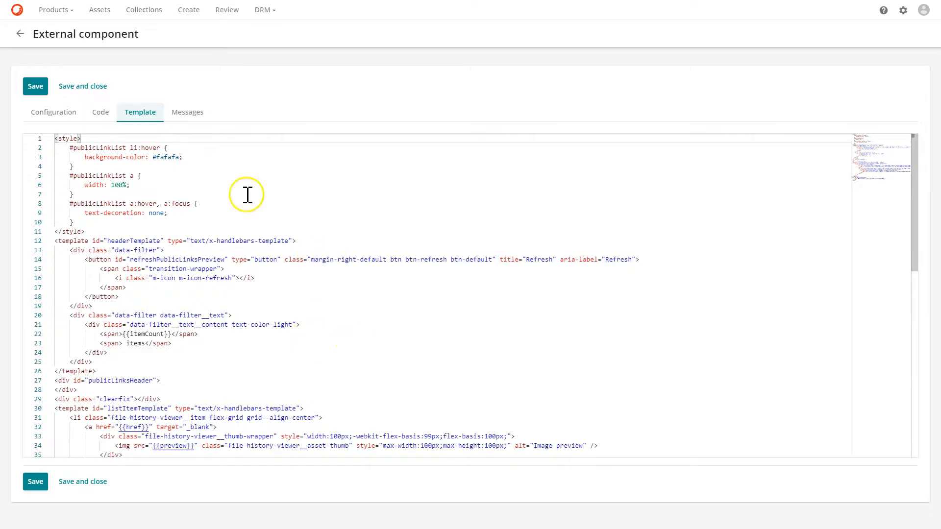
Review the component's code through _getRenditions and highlight the lines that retrieve the rendition label for the current culture.
{"action": "left_click", "coordinate": [101, 116]}
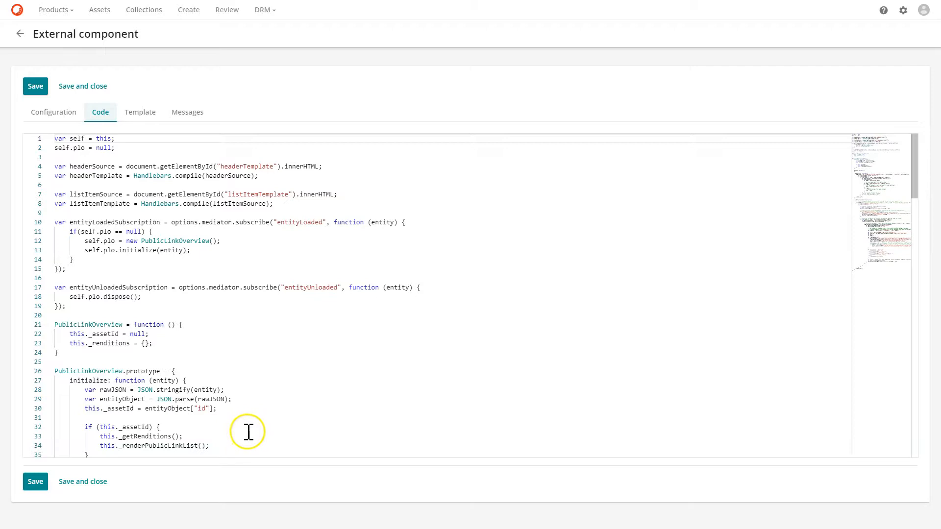
{"action": "scroll", "coordinate": [328, 426], "scroll_direction": "down", "scroll_amount": 5}
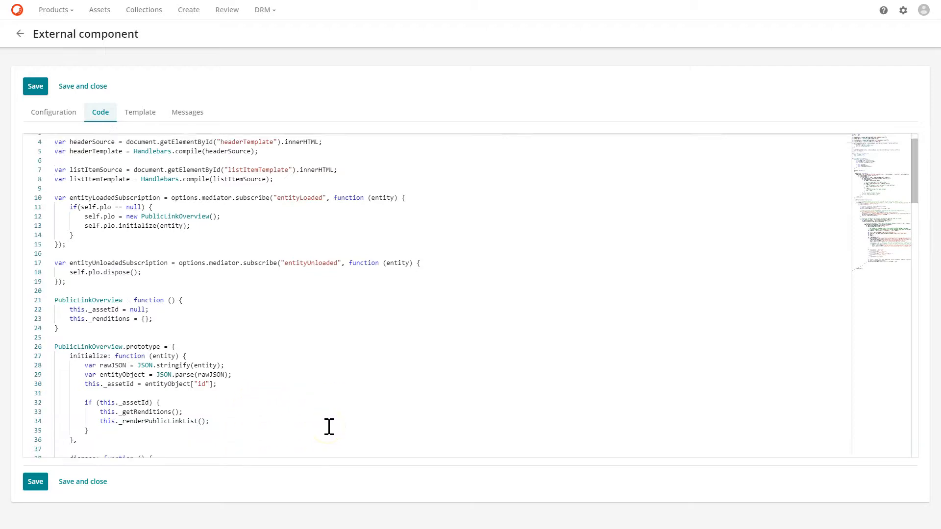
{"action": "scroll", "coordinate": [329, 429], "scroll_direction": "down", "scroll_amount": 1}
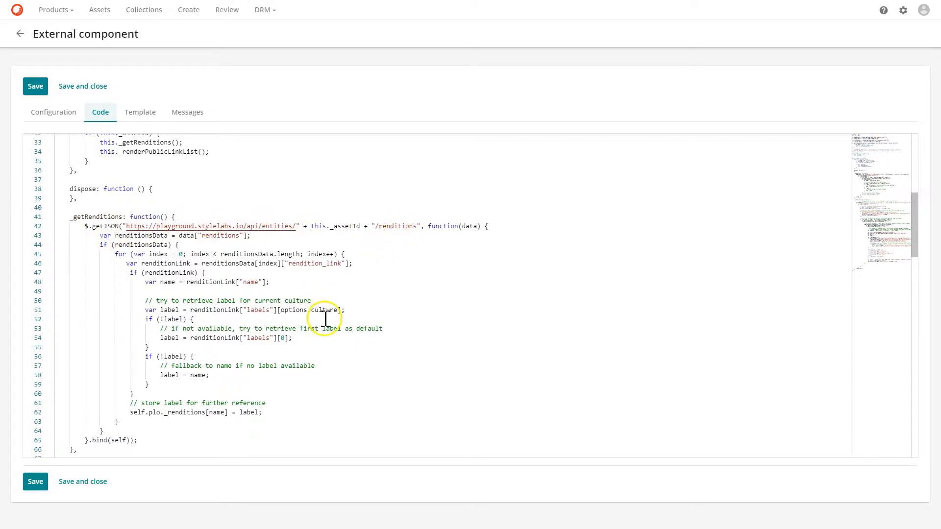
{"action": "left_click_drag", "start_coordinate": [363, 311], "coordinate": [212, 302]}
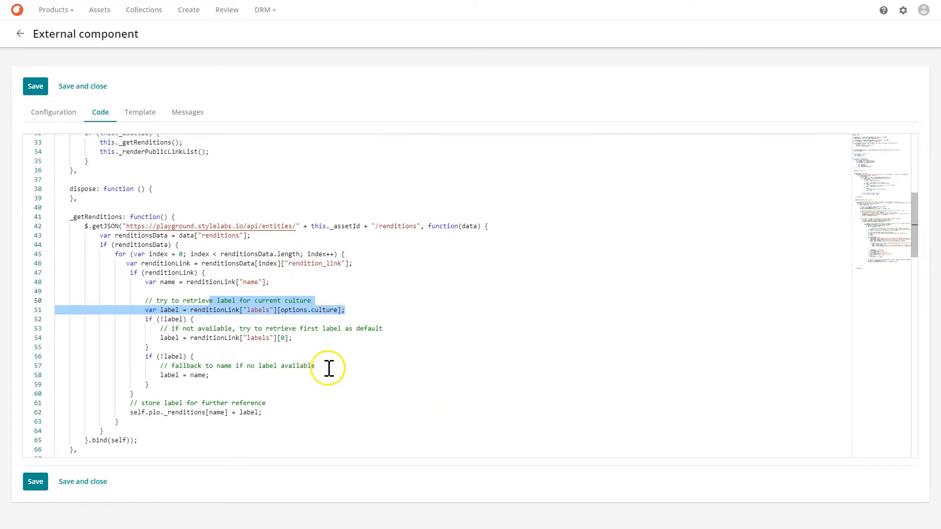
Go to _renderPublicLinkList and highlight this._assetId in the AssetToPublicLink request.
{"action": "scroll", "coordinate": [329, 368], "scroll_direction": "down", "scroll_amount": 5}
{"action": "scroll", "coordinate": [329, 367], "scroll_direction": "down", "scroll_amount": 3}
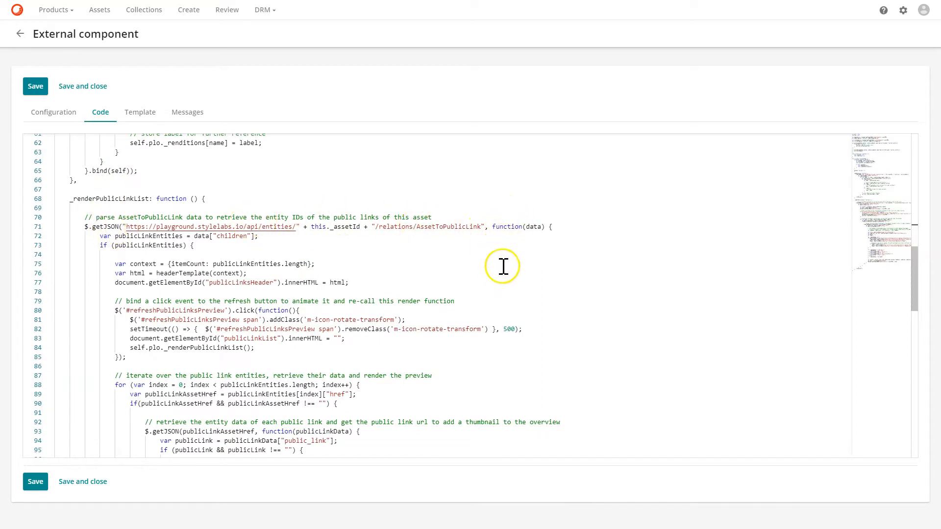
{"action": "left_click", "coordinate": [366, 230]}
{"action": "left_click_drag", "start_coordinate": [367, 229], "coordinate": [312, 229]}
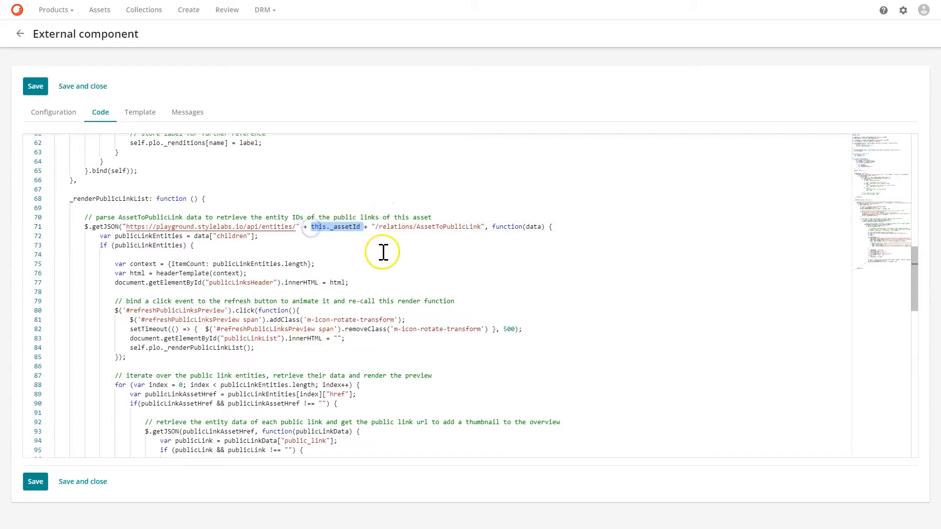
Highlight the _renderPublicLinkList call in the refresh button's handler and the name of the function it calls.
{"action": "scroll", "coordinate": [383, 252], "scroll_direction": "down", "scroll_amount": 1}
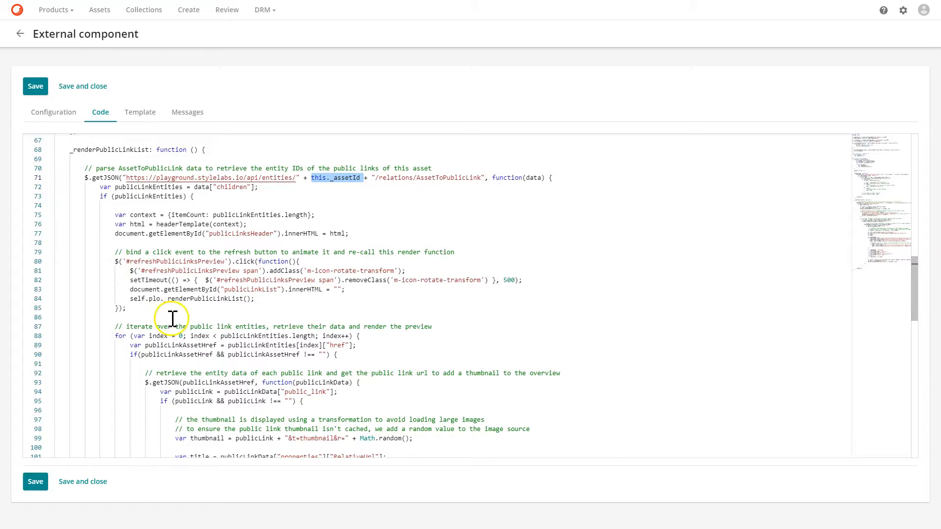
{"action": "left_click_drag", "start_coordinate": [127, 252], "coordinate": [130, 299]}
{"action": "left_click", "coordinate": [317, 305]}
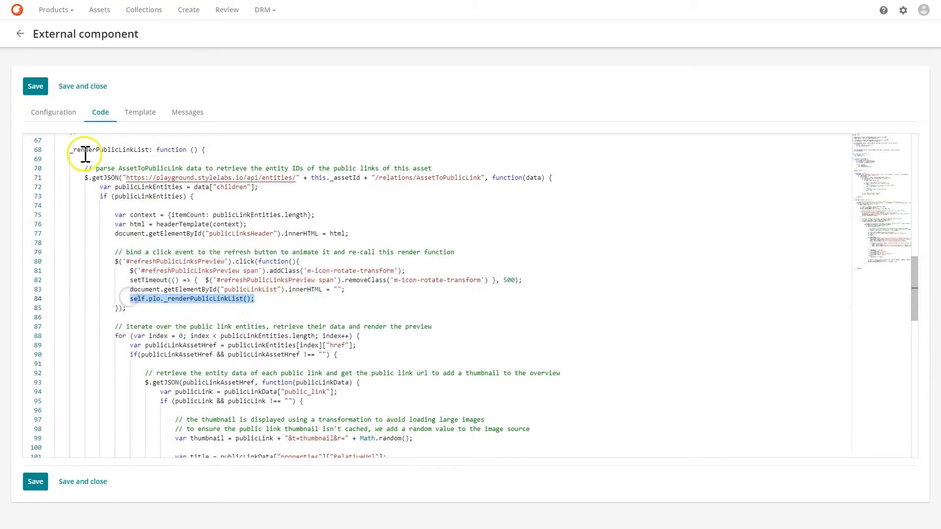
{"action": "left_click_drag", "start_coordinate": [86, 153], "coordinate": [130, 150]}
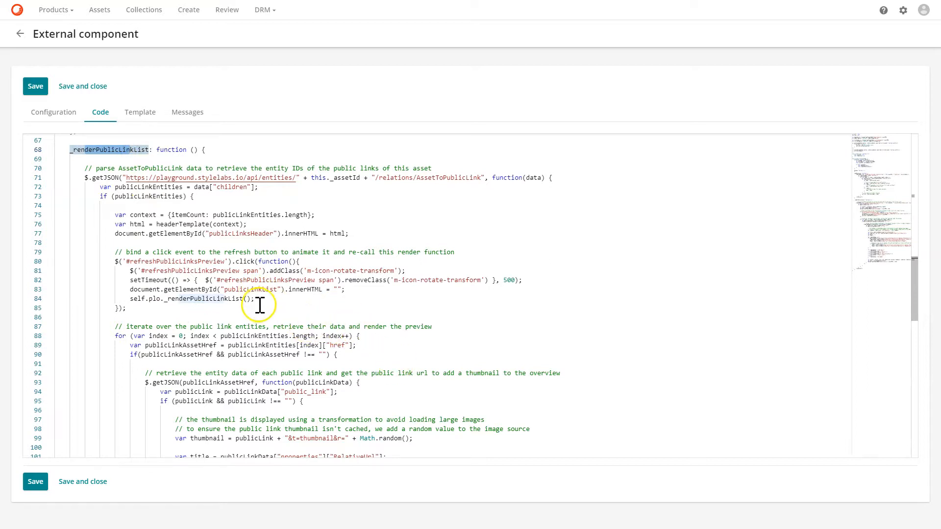
Examine the loop over the public link entities, including the thumbnail URL and the cropping width and height retrieval.
{"action": "scroll", "coordinate": [260, 304], "scroll_direction": "down", "scroll_amount": 4}
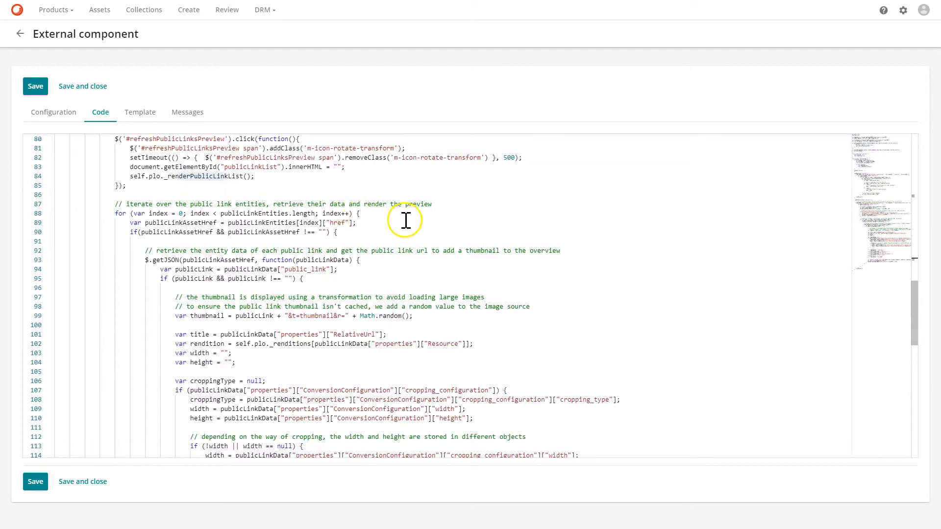
{"action": "scroll", "coordinate": [400, 216], "scroll_direction": "down", "scroll_amount": 4}
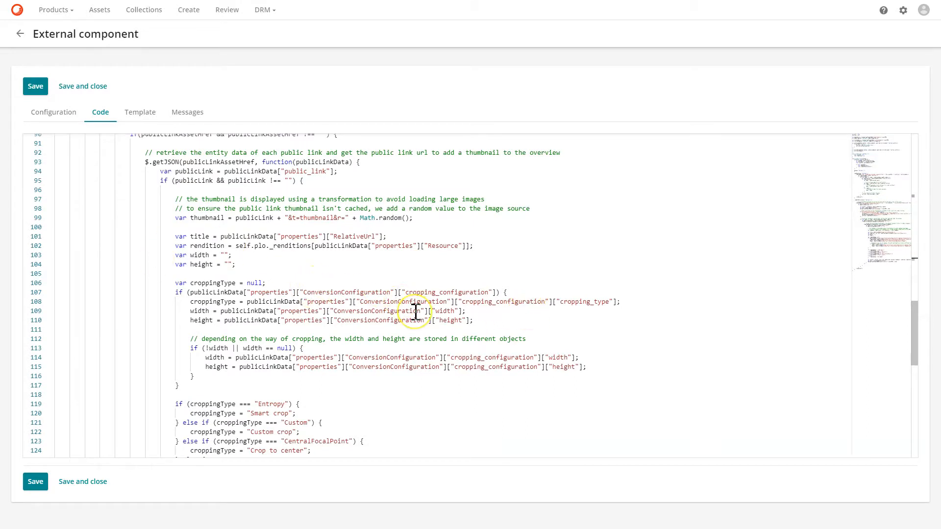
{"action": "left_click", "coordinate": [454, 390]}
{"action": "left_click", "coordinate": [240, 346]}
{"action": "left_click", "coordinate": [366, 387]}
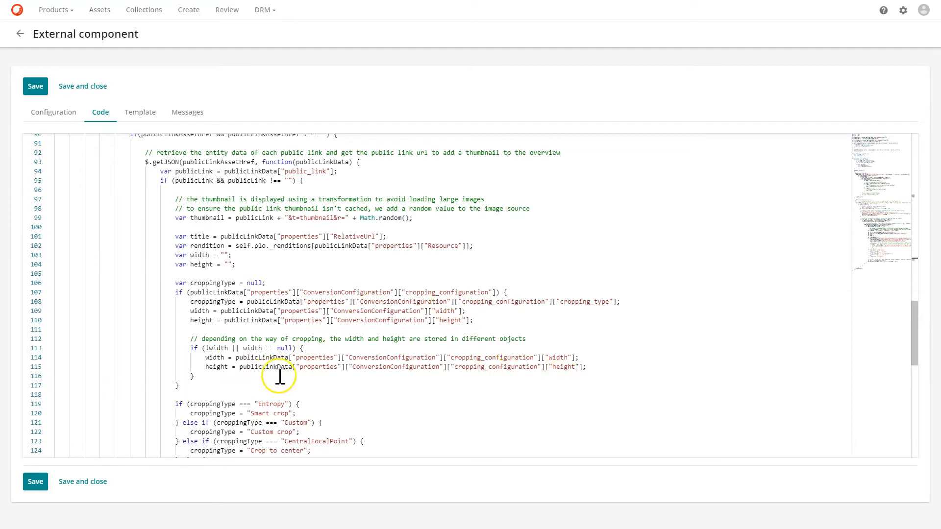
Examine the croppingType conditions that assign the crop labels, highlighting the block and the "Smart crop" value.
{"action": "scroll", "coordinate": [469, 410], "scroll_direction": "down", "scroll_amount": 1}
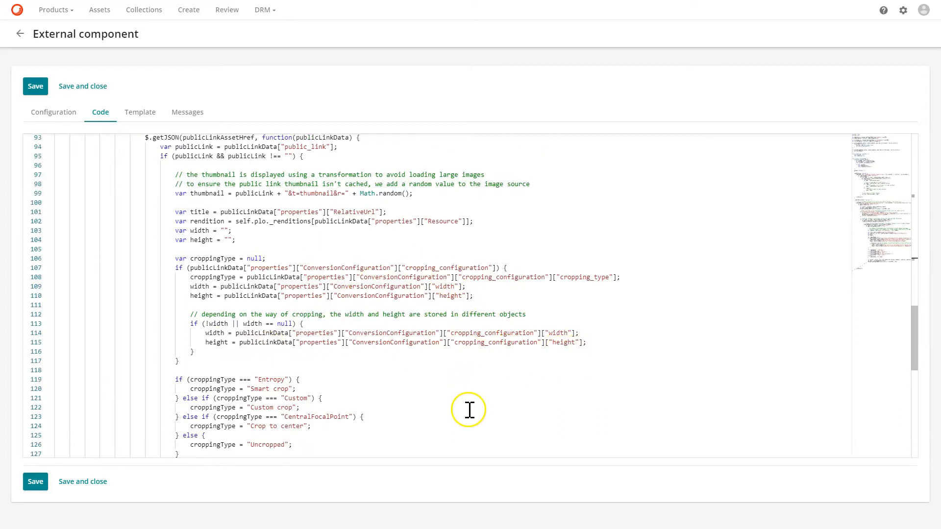
{"action": "scroll", "coordinate": [595, 353], "scroll_direction": "down", "scroll_amount": 1}
{"action": "scroll", "coordinate": [379, 428], "scroll_direction": "down", "scroll_amount": 1}
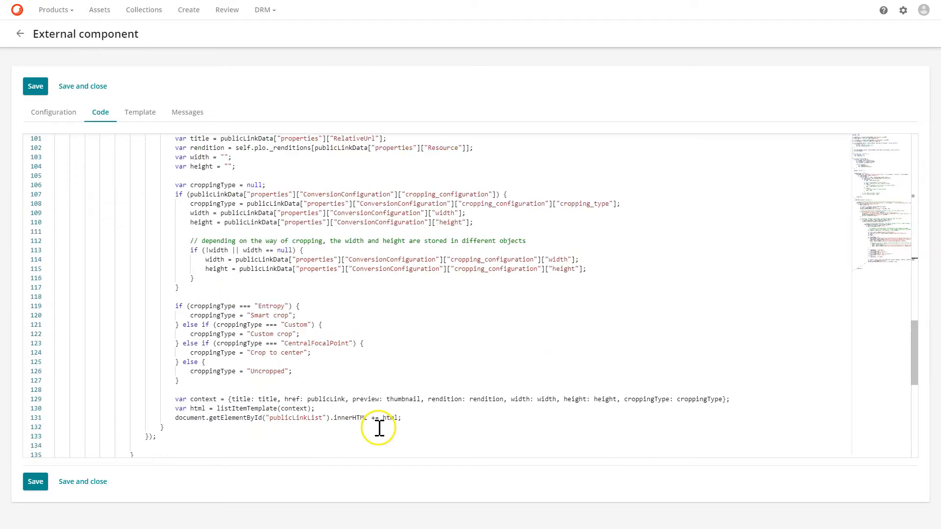
{"action": "left_click_drag", "start_coordinate": [186, 308], "coordinate": [389, 377]}
{"action": "left_click", "coordinate": [328, 373]}
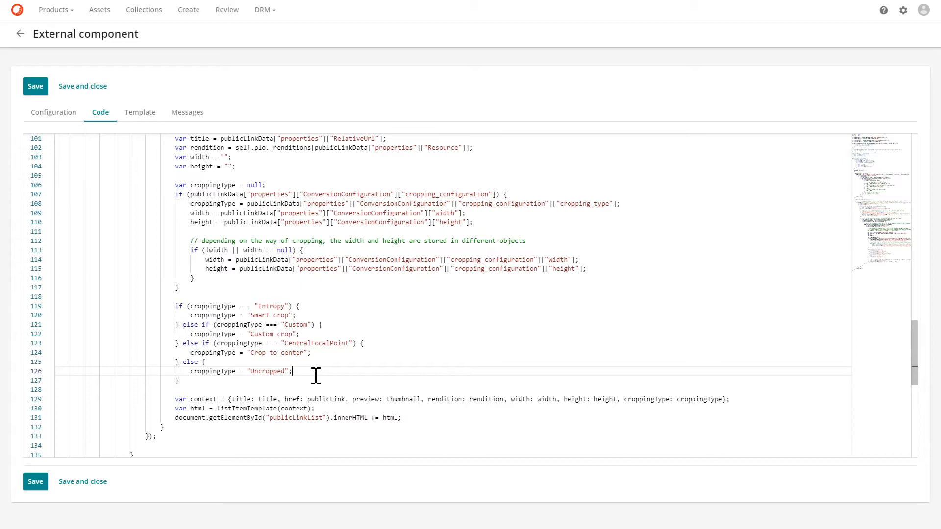
{"action": "left_click_drag", "start_coordinate": [239, 315], "coordinate": [296, 314]}
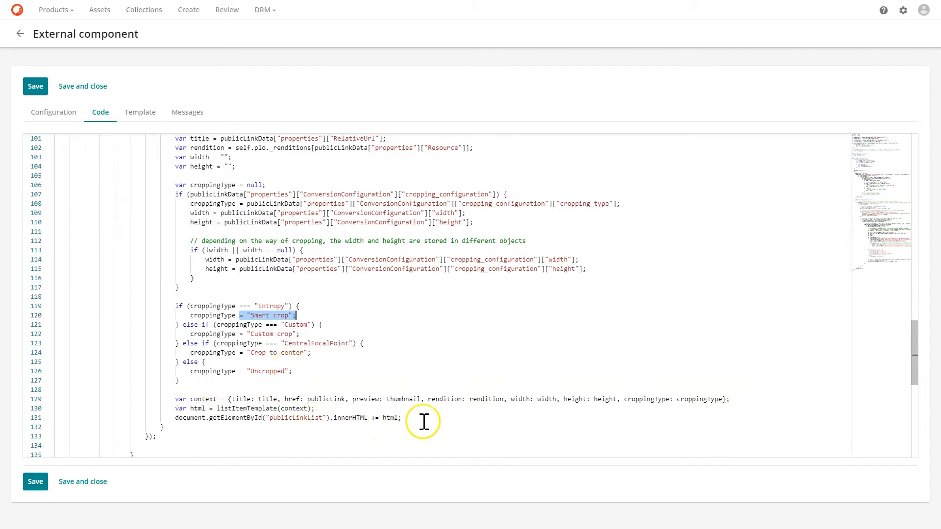
Go back to the template and highlight the rendition, croppingType, width and height placeholders in listItemTemplate.
{"action": "left_click", "coordinate": [140, 110]}
{"action": "scroll", "coordinate": [375, 343], "scroll_direction": "down", "scroll_amount": 1}
{"action": "scroll", "coordinate": [374, 348], "scroll_direction": "down", "scroll_amount": 3}
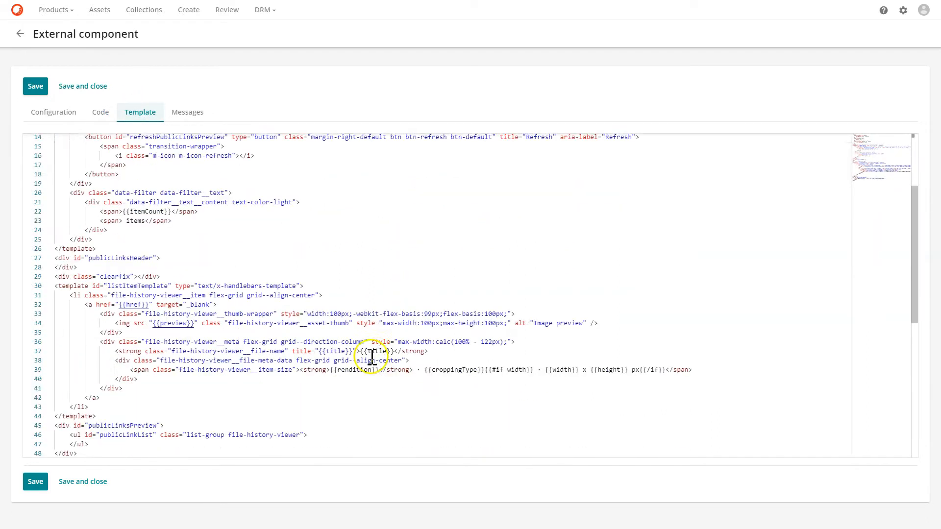
{"action": "scroll", "coordinate": [372, 363], "scroll_direction": "up", "scroll_amount": 1}
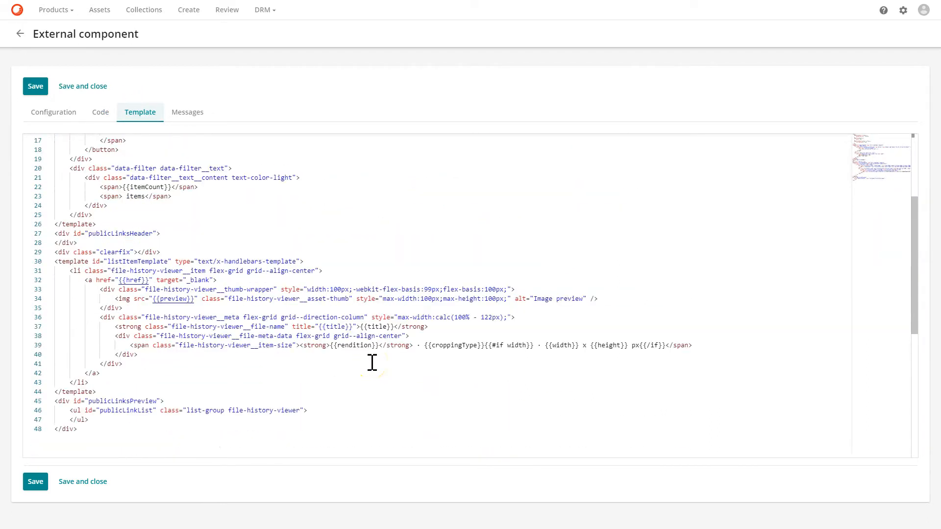
{"action": "left_click_drag", "start_coordinate": [330, 345], "coordinate": [788, 354]}
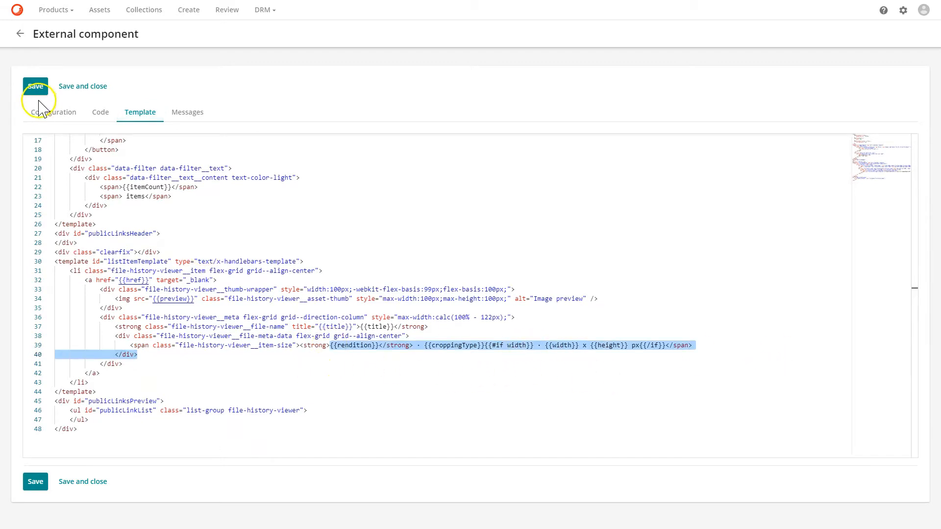
Leave the component without saving and open the Breitling Wingwalker asset from the Create page.
{"action": "left_click", "coordinate": [21, 35]}
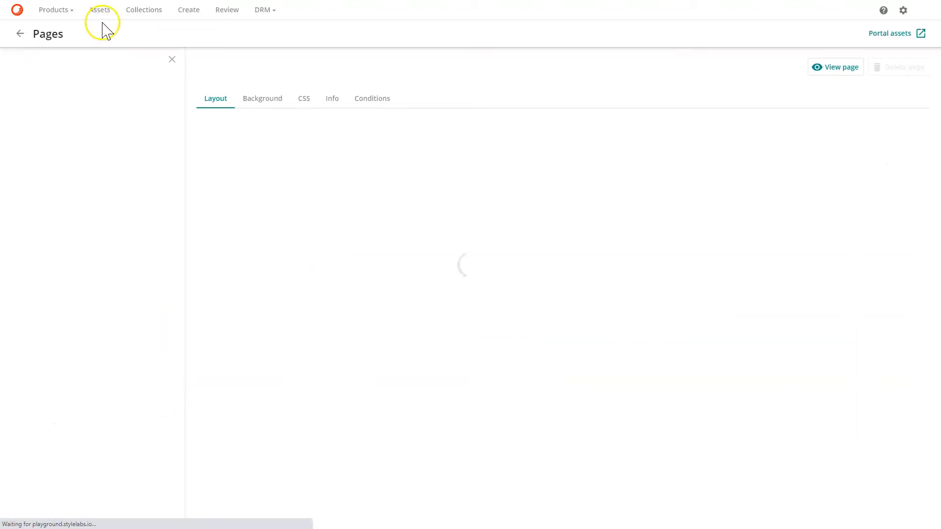
{"action": "left_click", "coordinate": [94, 14]}
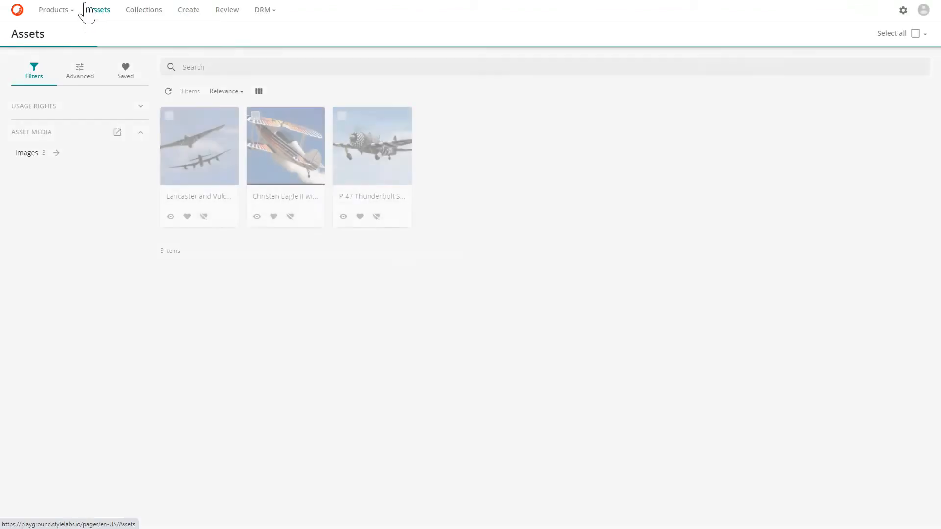
{"action": "left_click", "coordinate": [201, 11]}
{"action": "left_click", "coordinate": [201, 11]}
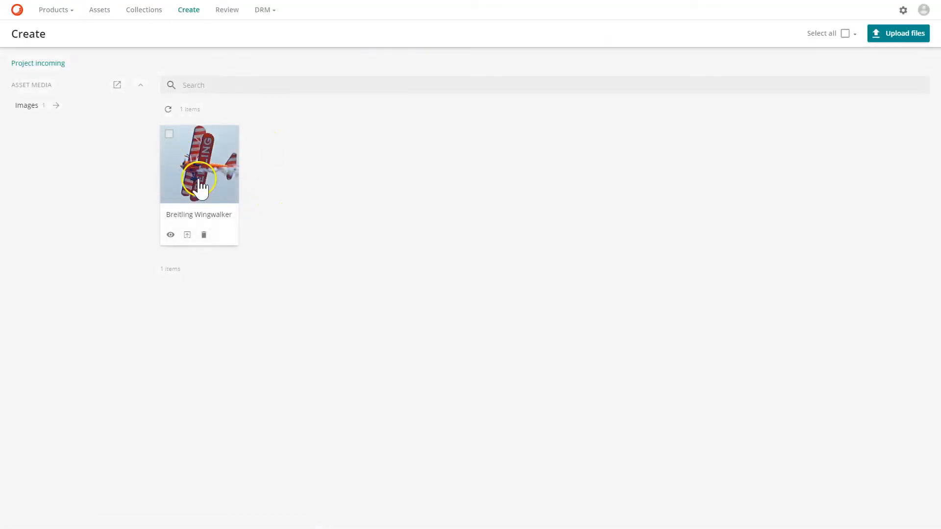
{"action": "left_click", "coordinate": [199, 185]}
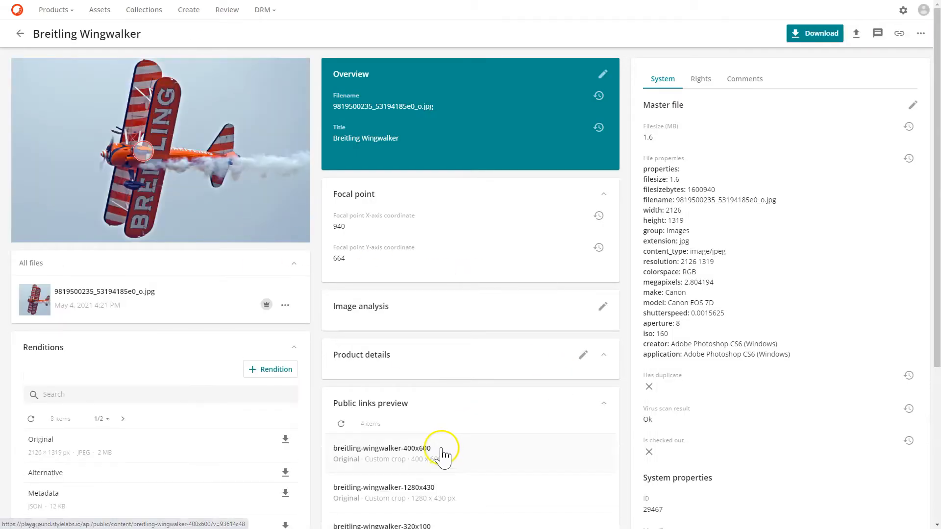
Review the asset's public links preview thumbnails alongside its focal point and preview image.
{"action": "scroll", "coordinate": [431, 420], "scroll_direction": "down", "scroll_amount": 5}
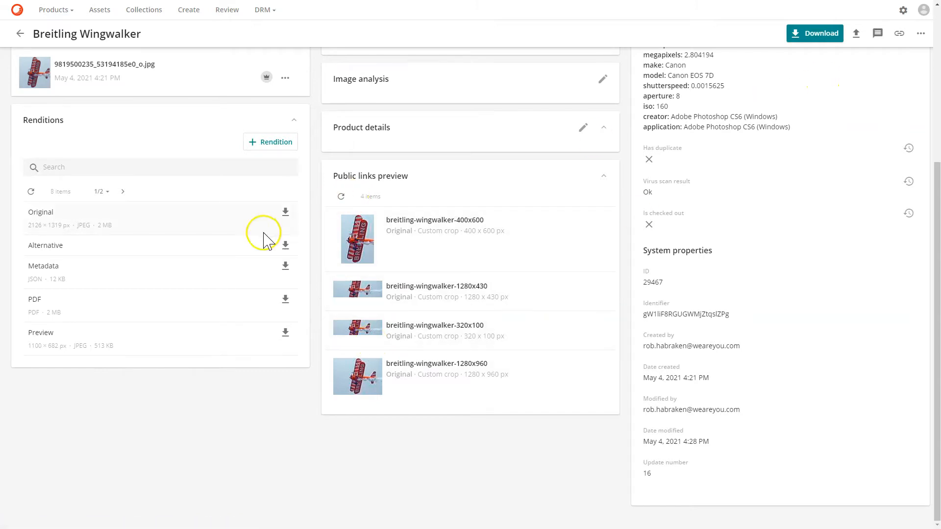
{"action": "scroll", "coordinate": [265, 237], "scroll_direction": "up", "scroll_amount": 5}
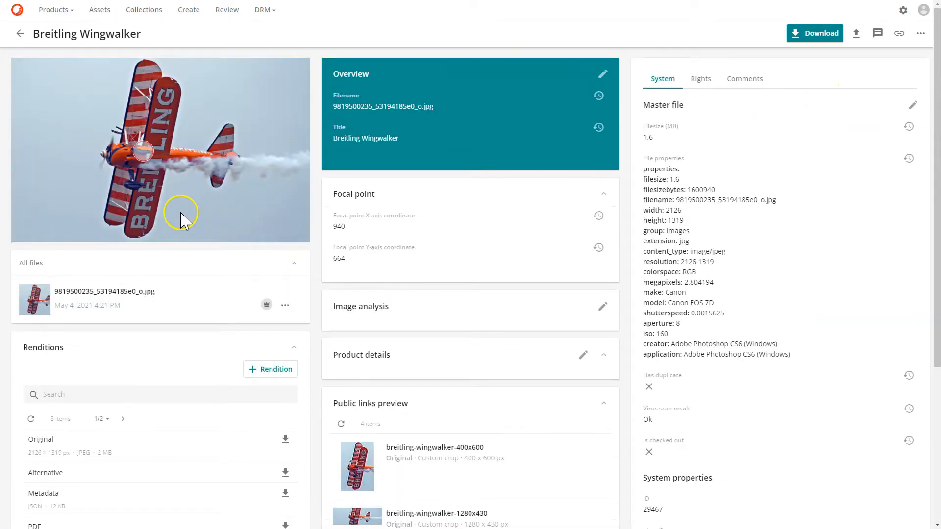
{"action": "scroll", "coordinate": [205, 304], "scroll_direction": "down", "scroll_amount": 2}
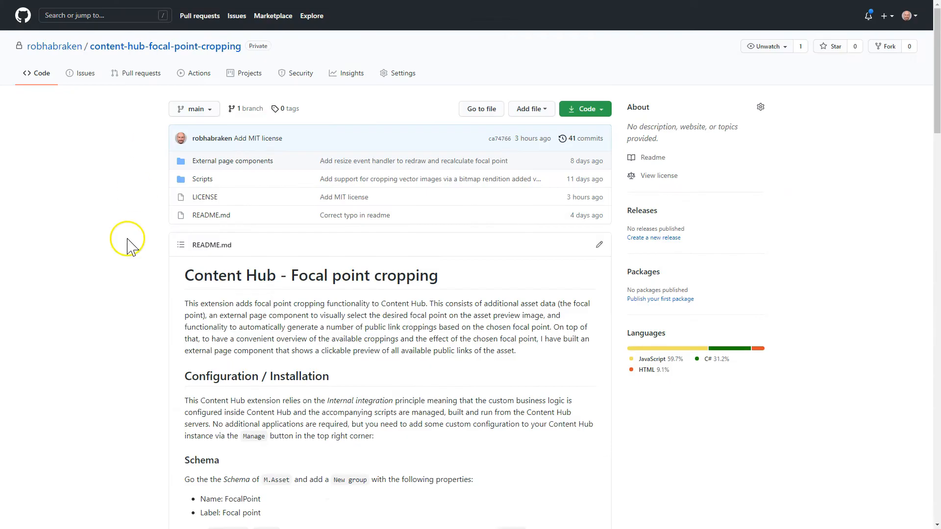
Read through the README's configuration sections, from Schema, Scripts, Actions and Triggers to Transformations, Media processing and External page components.
{"action": "scroll", "coordinate": [233, 324], "scroll_direction": "down", "scroll_amount": 7}
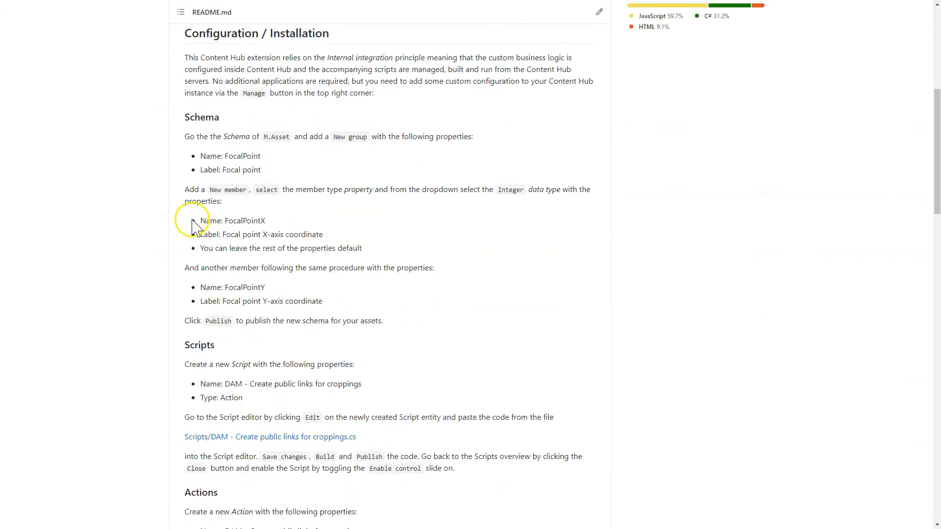
{"action": "scroll", "coordinate": [193, 223], "scroll_direction": "down", "scroll_amount": 9}
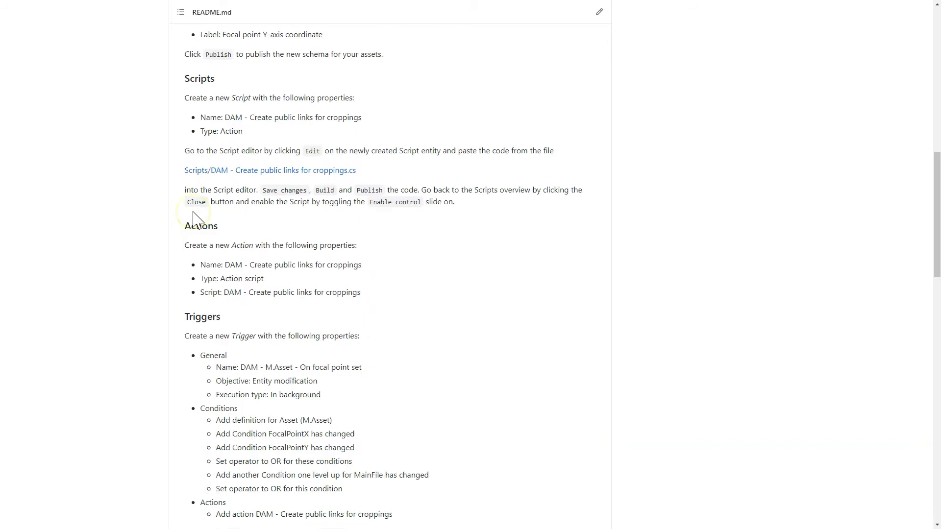
{"action": "scroll", "coordinate": [177, 252], "scroll_direction": "down", "scroll_amount": 10}
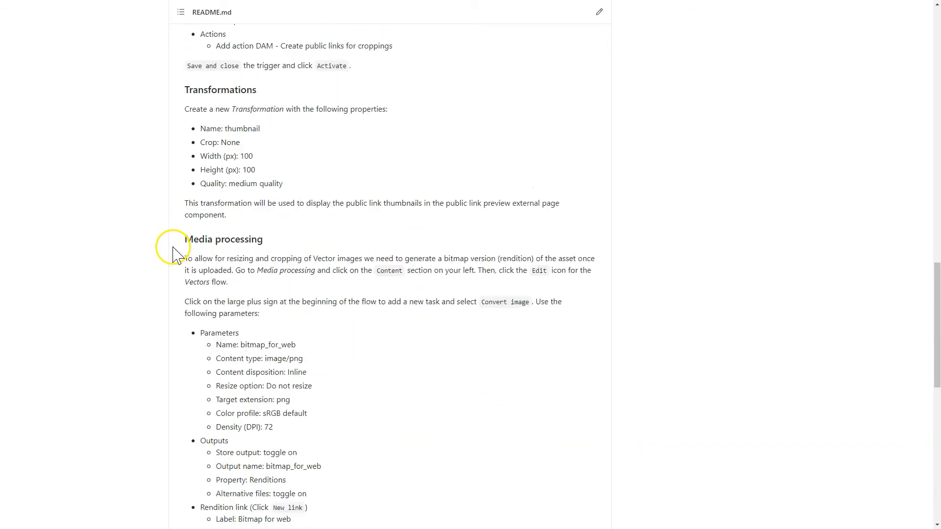
{"action": "scroll", "coordinate": [174, 248], "scroll_direction": "up", "scroll_amount": 2}
{"action": "scroll", "coordinate": [174, 250], "scroll_direction": "down", "scroll_amount": 7}
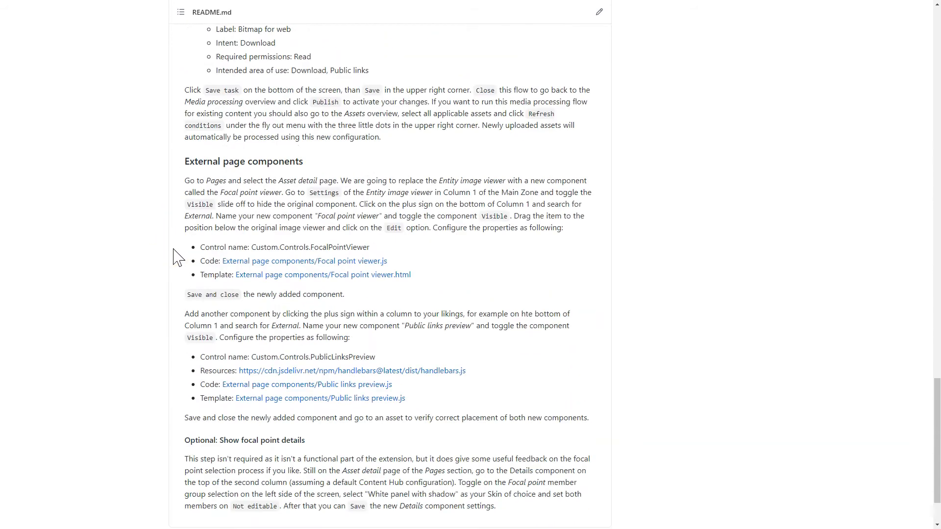
{"action": "scroll", "coordinate": [176, 254], "scroll_direction": "down", "scroll_amount": 2}
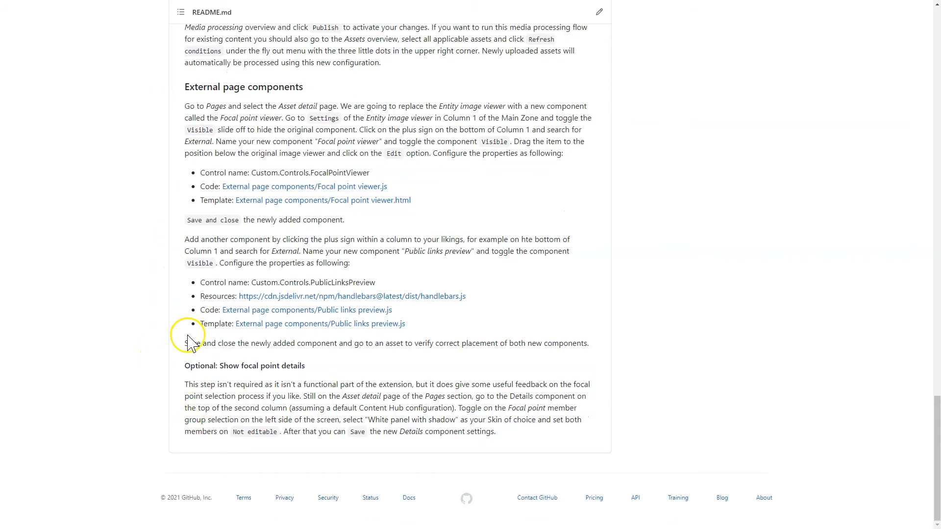
{"action": "scroll", "coordinate": [161, 353], "scroll_direction": "up", "scroll_amount": 20}
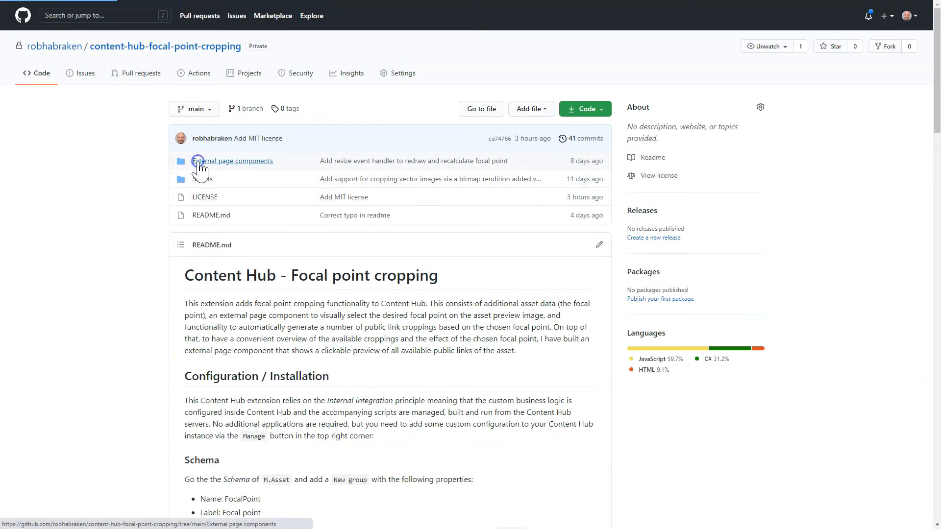
Look through Focal point viewer.js in the External page components folder and return to the repository's main page.
{"action": "left_click", "coordinate": [231, 163]}
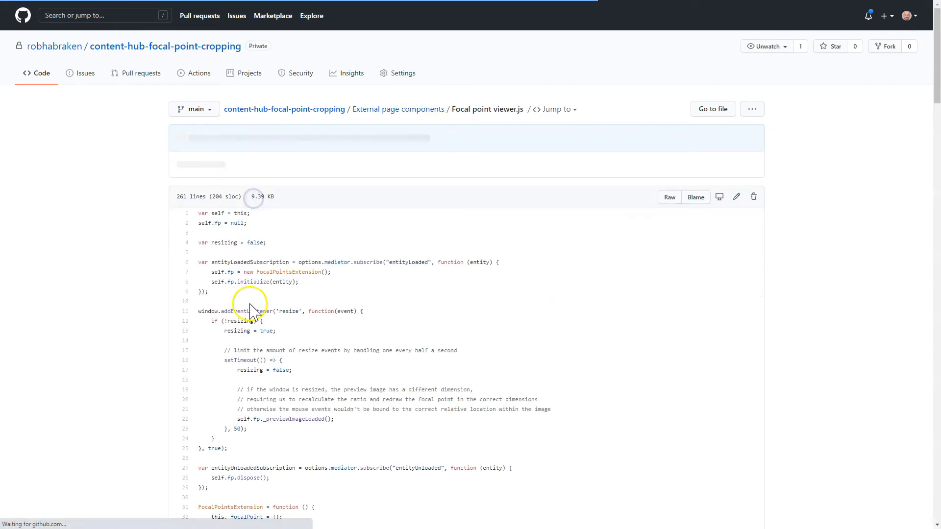
{"action": "scroll", "coordinate": [131, 320], "scroll_direction": "down", "scroll_amount": 15}
{"action": "key", "text": "alt+Left"}
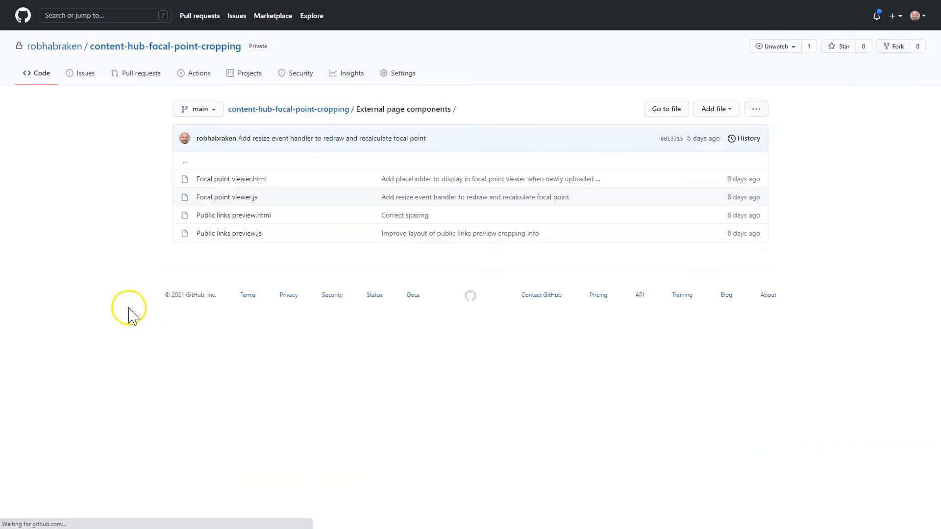
{"action": "key", "text": "alt+Left"}
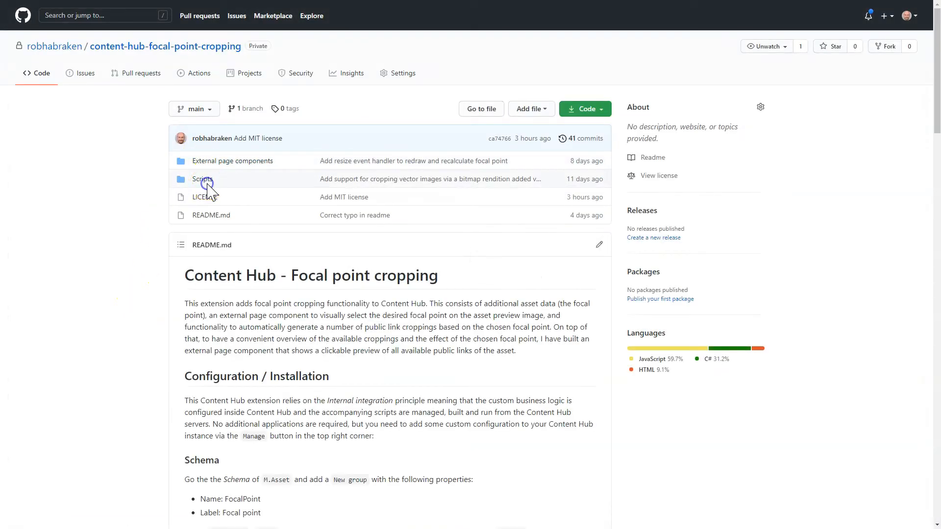
Examine the public link cropping script in the Scripts folder, and return to the README's Schema and Scripts instructions.
{"action": "left_click", "coordinate": [208, 181]}
{"action": "left_click", "coordinate": [307, 180]}
{"action": "scroll", "coordinate": [142, 275], "scroll_direction": "down", "scroll_amount": 4}
{"action": "scroll", "coordinate": [145, 281], "scroll_direction": "down", "scroll_amount": 3}
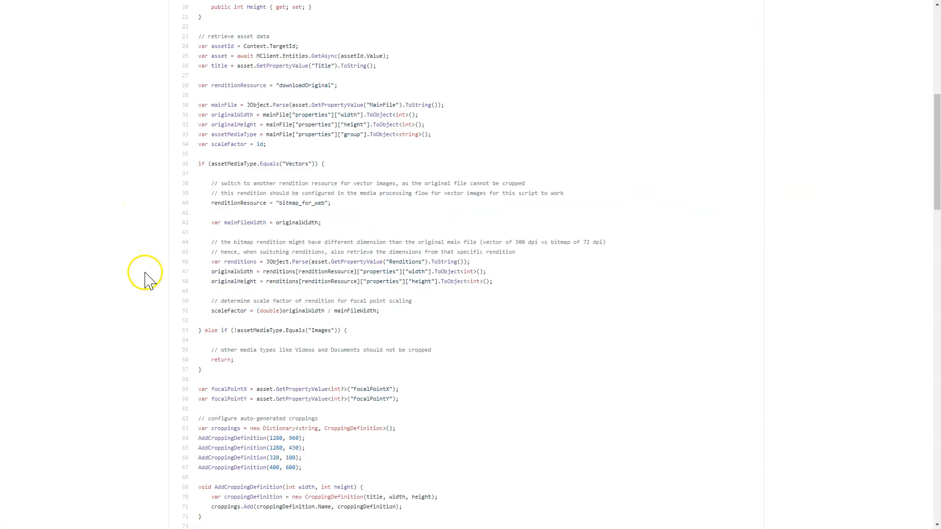
{"action": "key", "text": "alt+Left"}
{"action": "key", "text": "alt+Left"}
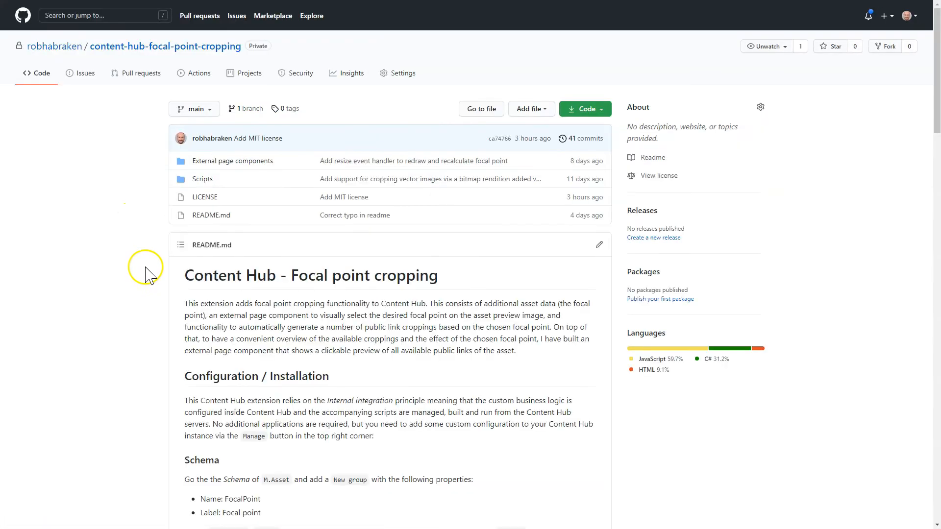
{"action": "scroll", "coordinate": [279, 375], "scroll_direction": "down", "scroll_amount": 4}
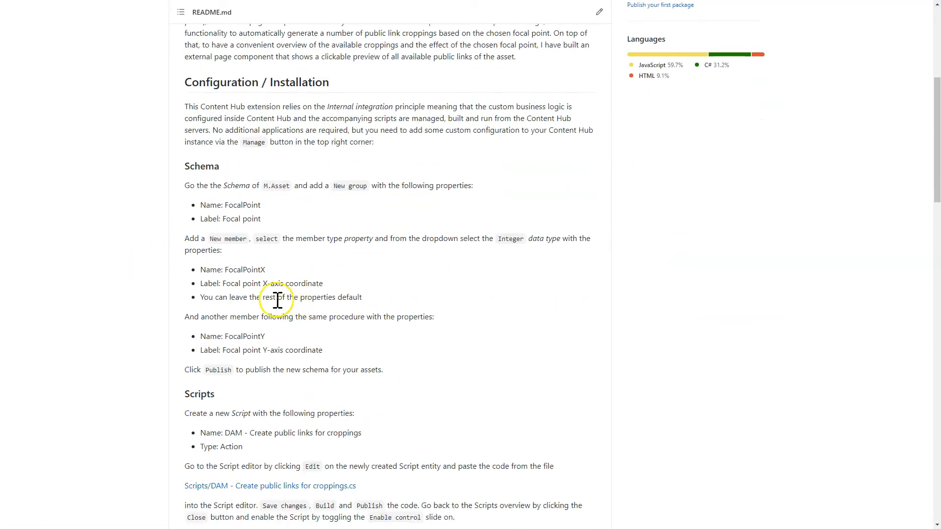
{"action": "scroll", "coordinate": [275, 301], "scroll_direction": "up", "scroll_amount": 6}
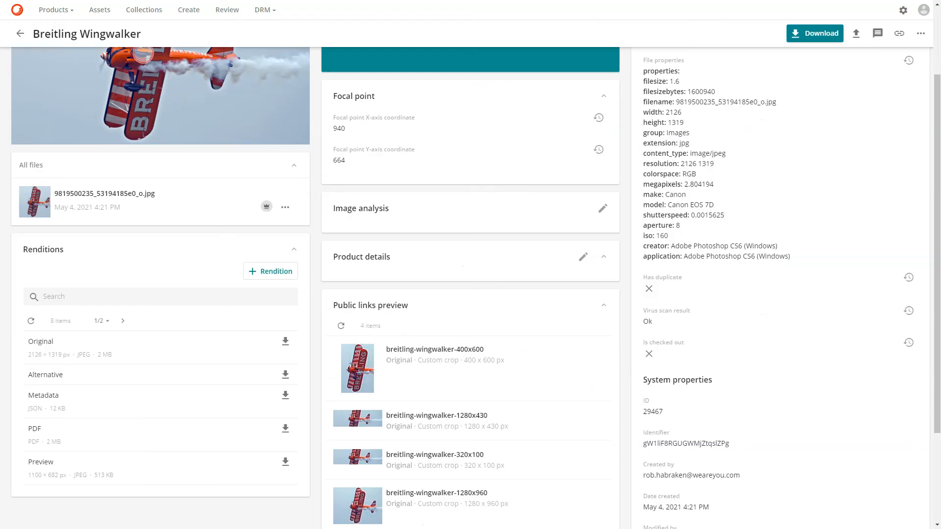
Switch back to the Breitling Wingwalker asset in Content Hub and review its preview image and focal point details.
{"action": "scroll", "coordinate": [411, 339], "scroll_direction": "up", "scroll_amount": 2}
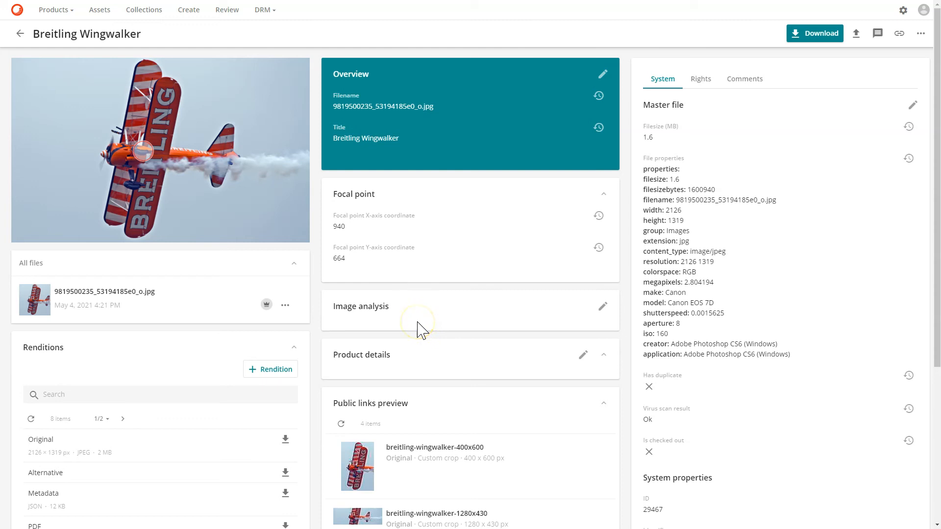
{"action": "left_click", "coordinate": [417, 317]}
{"action": "left_click", "coordinate": [409, 321]}
{"action": "left_click", "coordinate": [387, 318]}
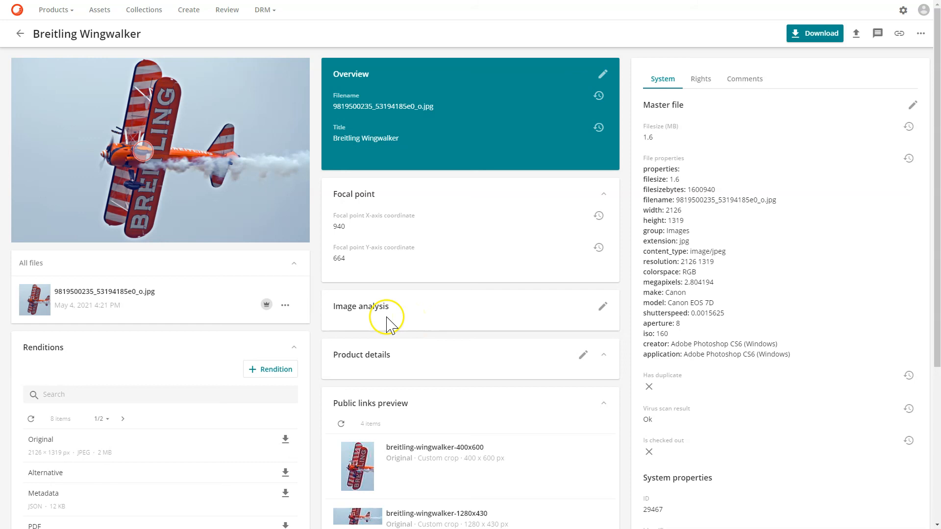